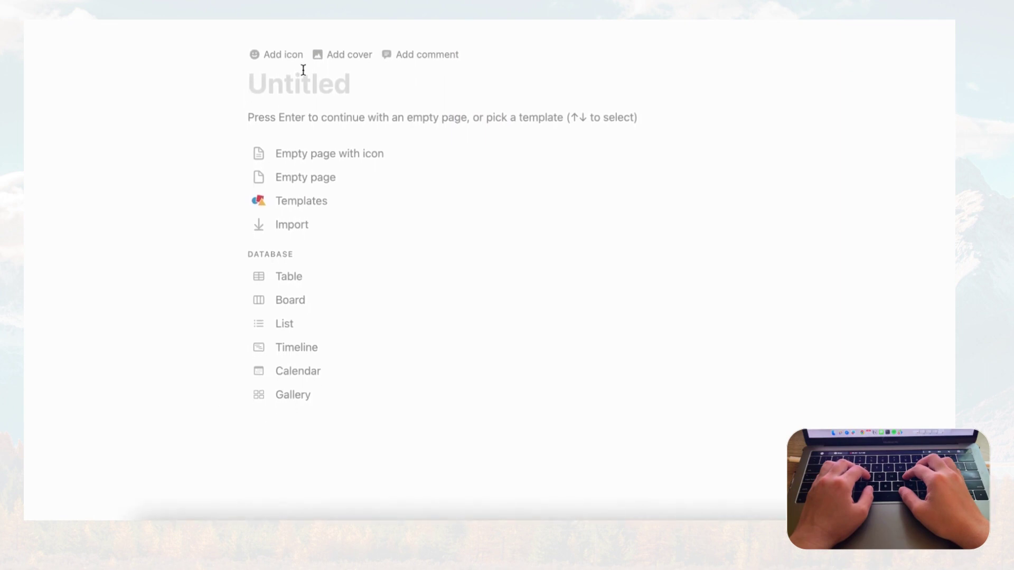
Title the new page "Project & Task Manager"
text(Proje)
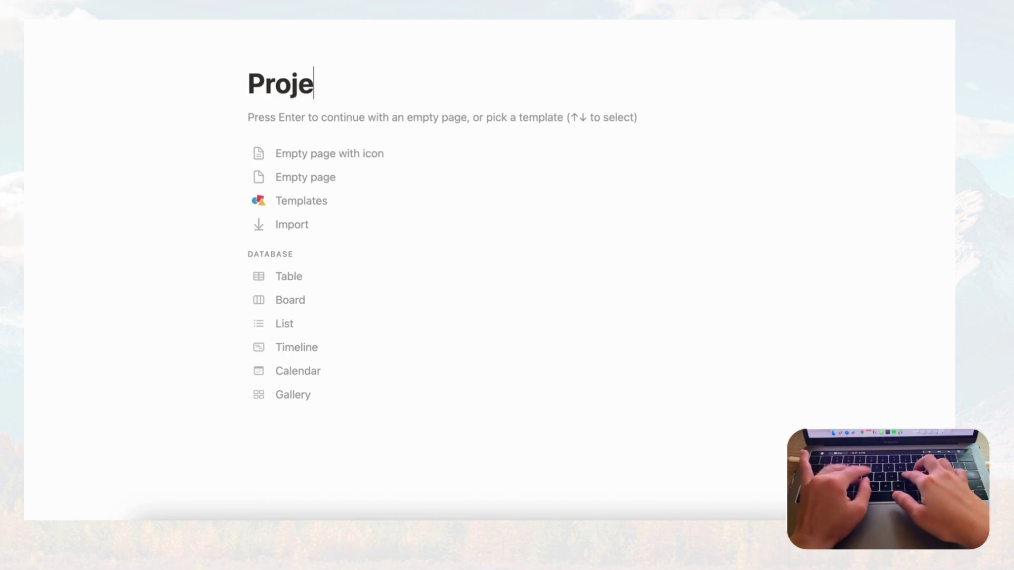
text(ct & Task M)
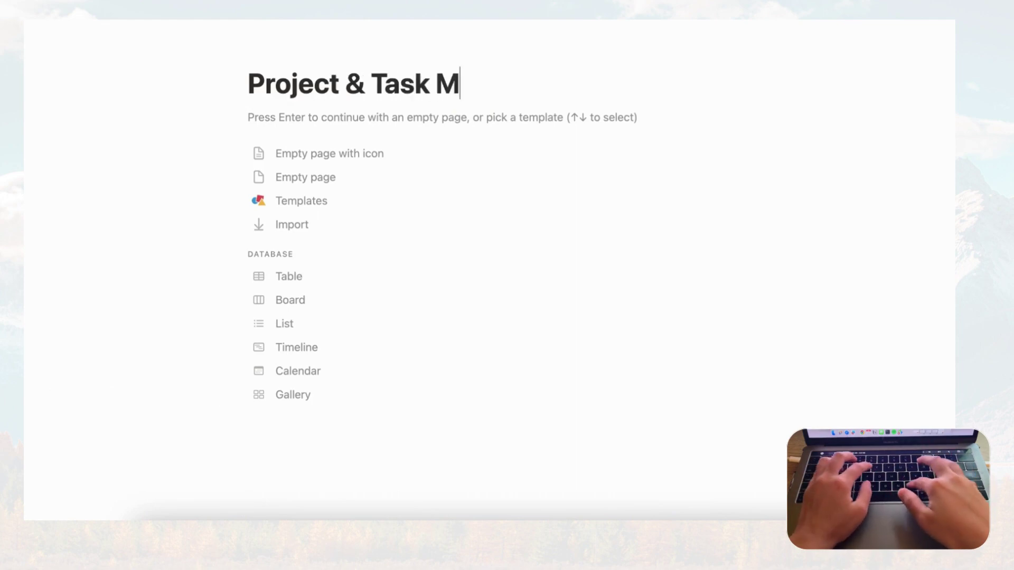
text(anager)
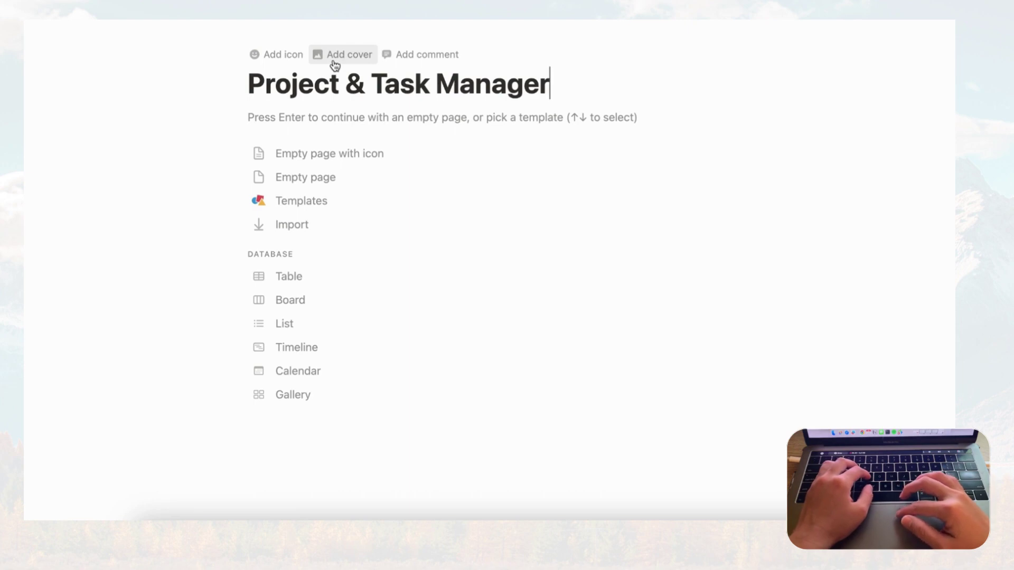
Add a page cover using the Unsplash photo of blue misty mountains found by searching for "mist"
click(334, 59)
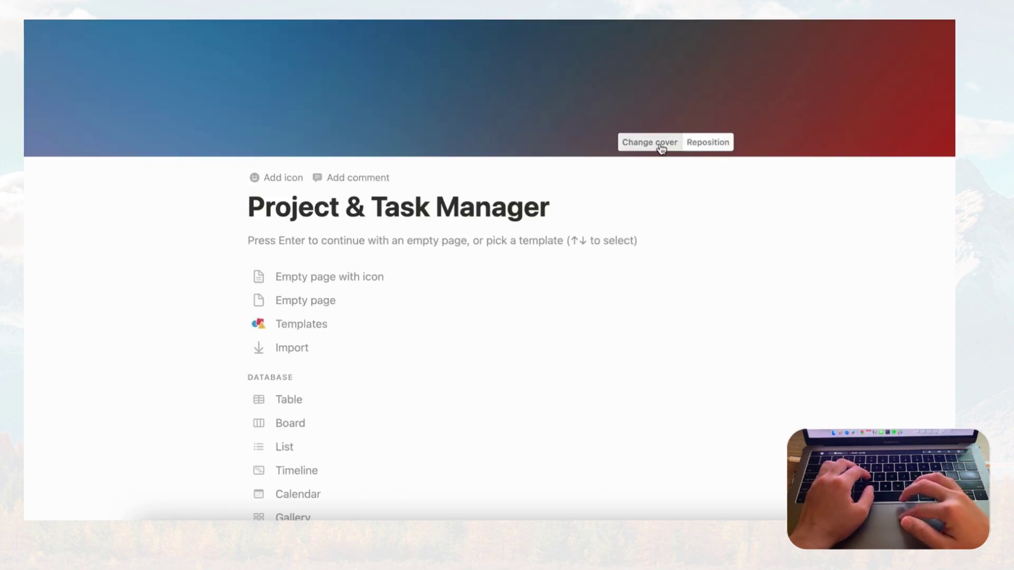
click(661, 143)
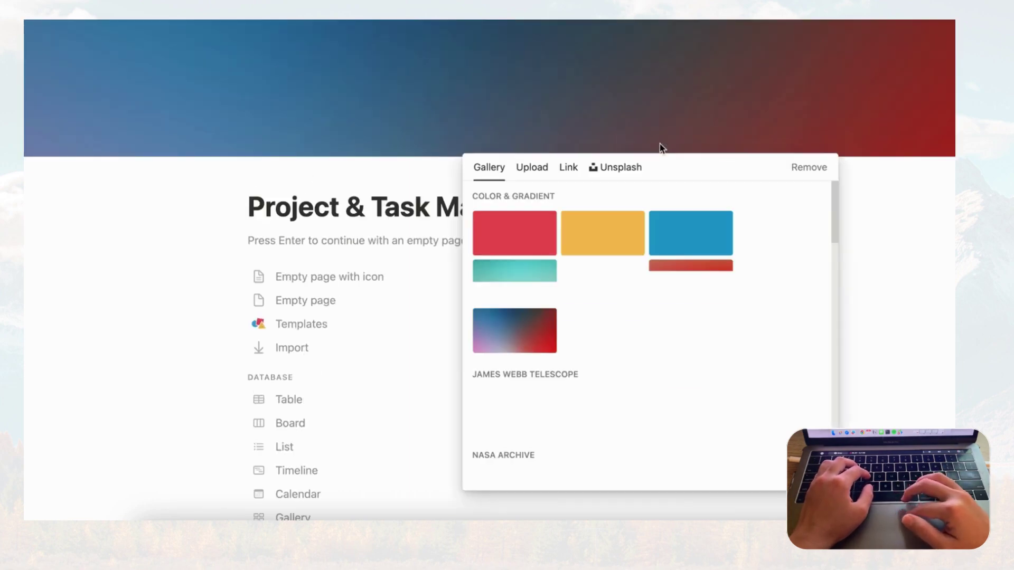
click(623, 168)
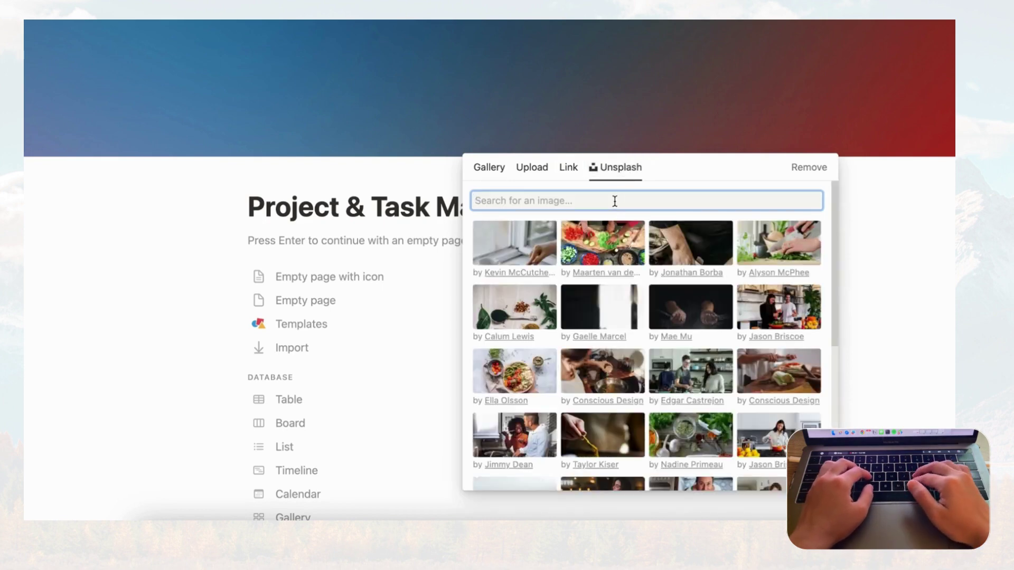
text(mist)
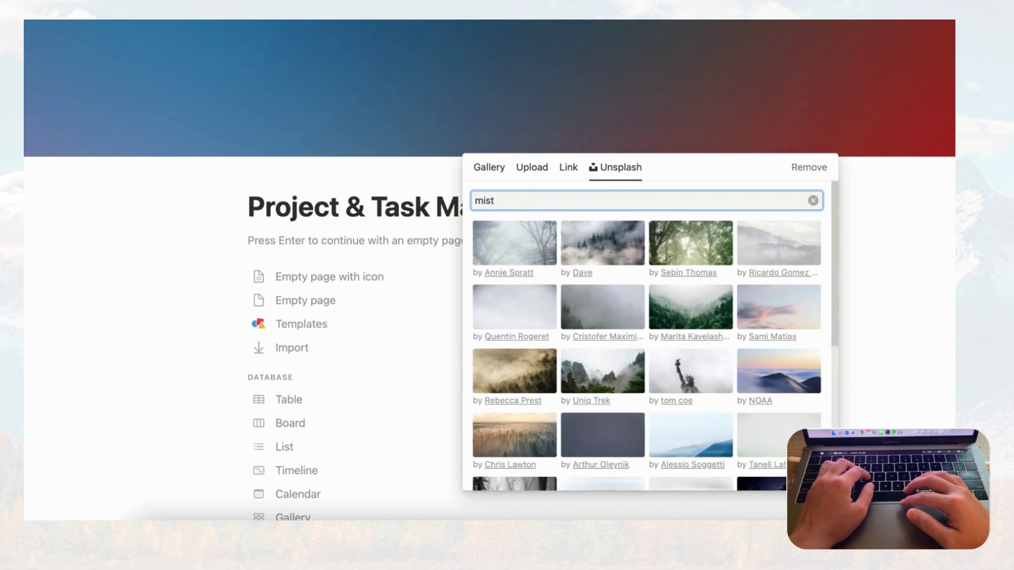
scroll(672, 323, down, 2)
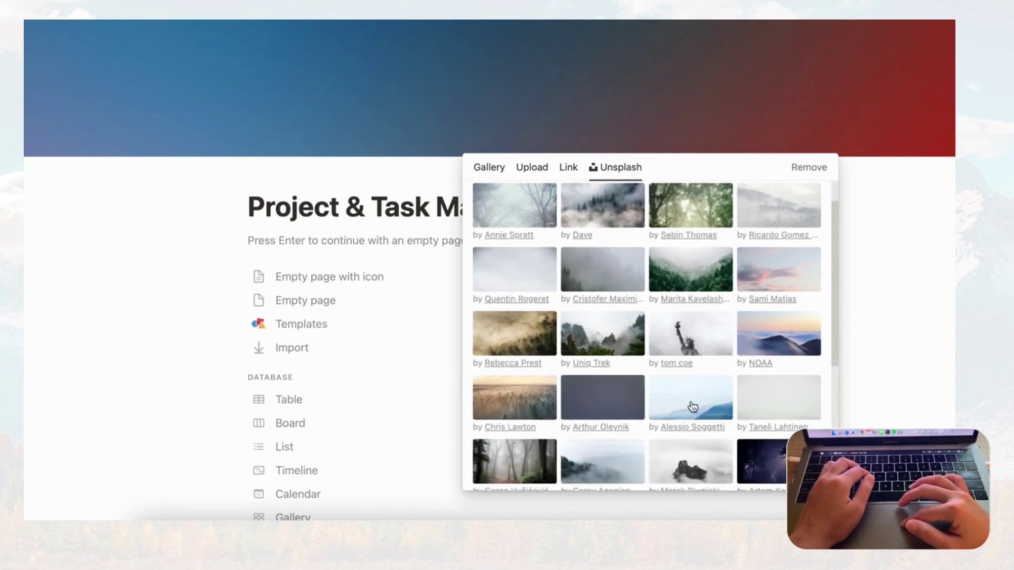
click(692, 406)
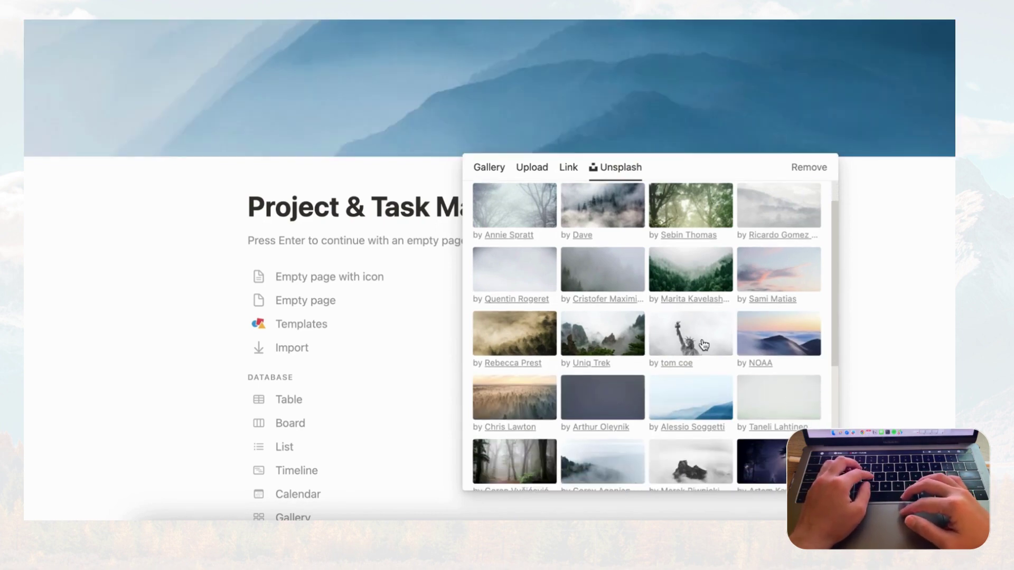
Reposition the cover image downward to show the sky above the mountain ridges, and save the position
click(811, 88)
click(709, 143)
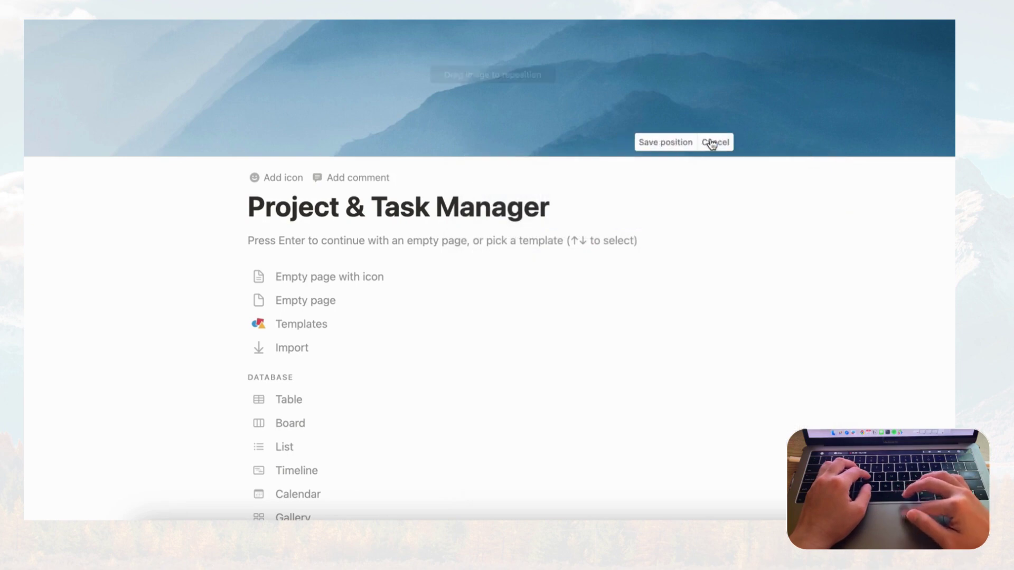
drag(717, 65, 713, 170)
click(682, 148)
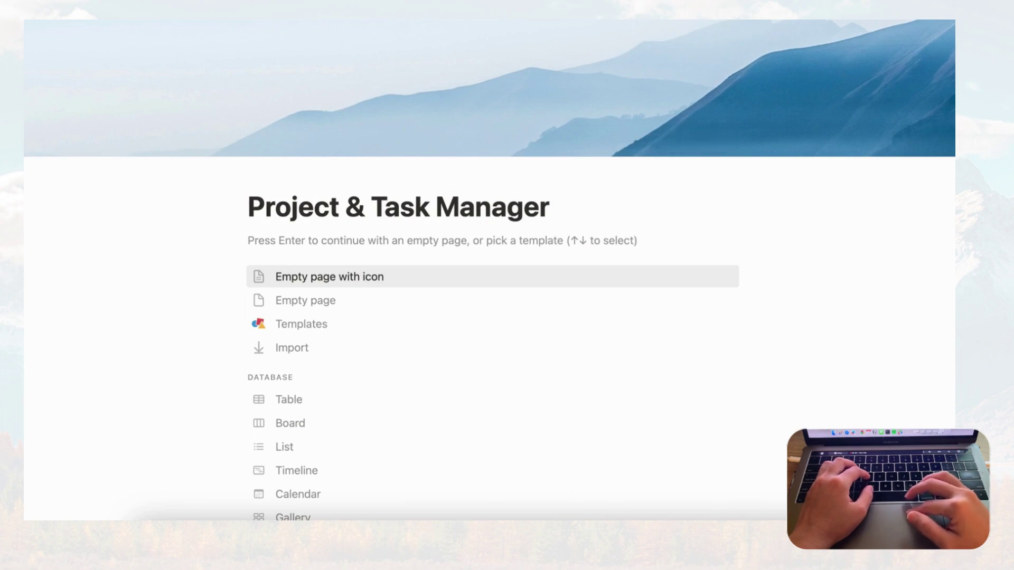
Turn on small text and full width for the page, and start it as an empty page
click(948, 13)
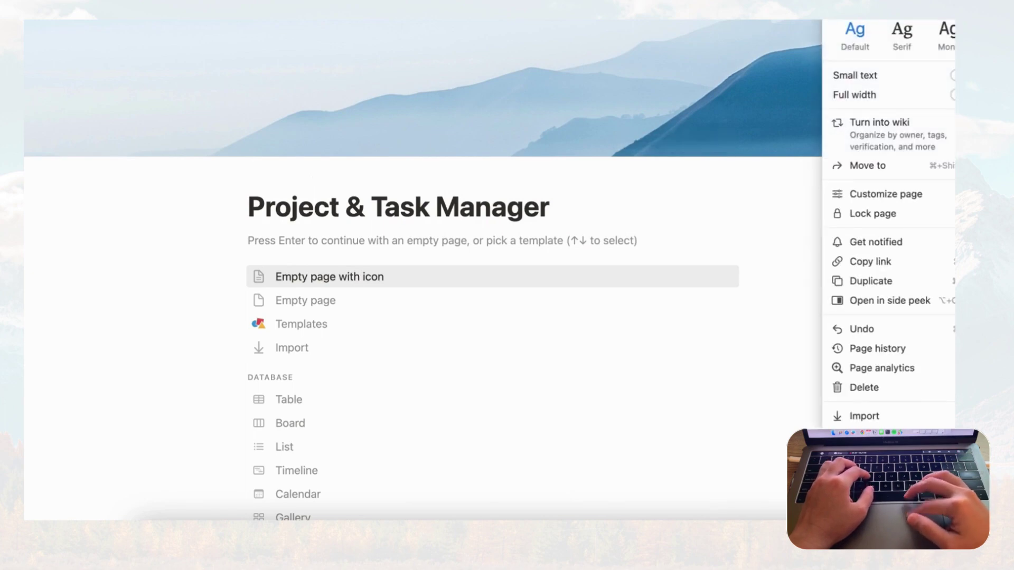
click(952, 75)
click(952, 95)
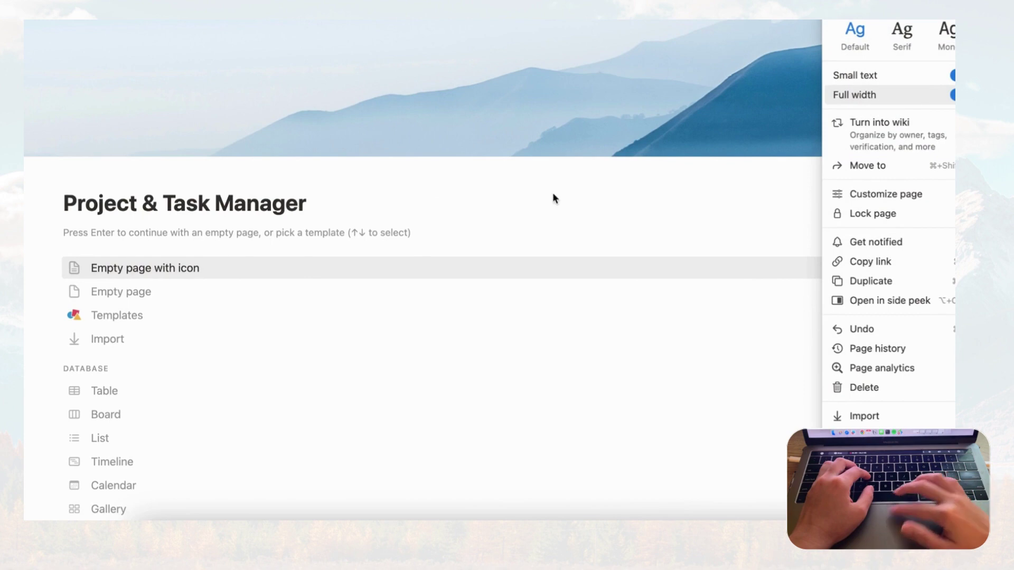
click(121, 297)
click(125, 293)
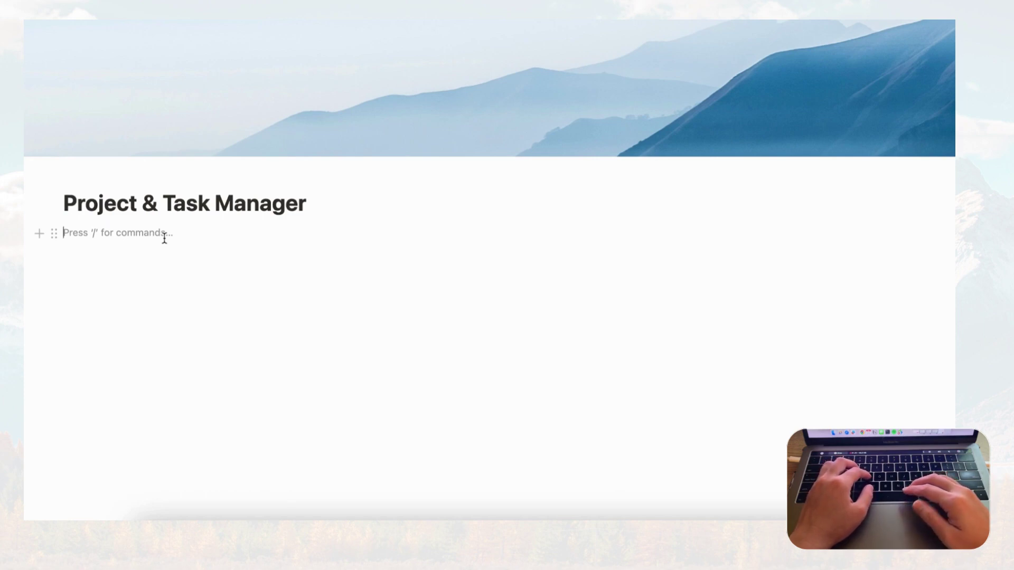
Insert a gallery view with a new database under the page title and name the database "Projects"
text(/galler)
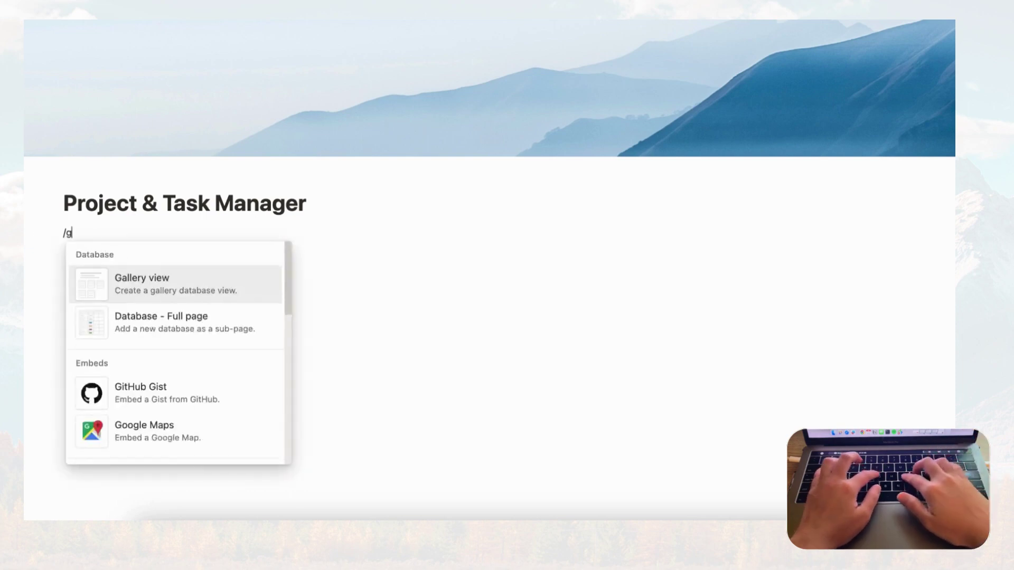
click(136, 288)
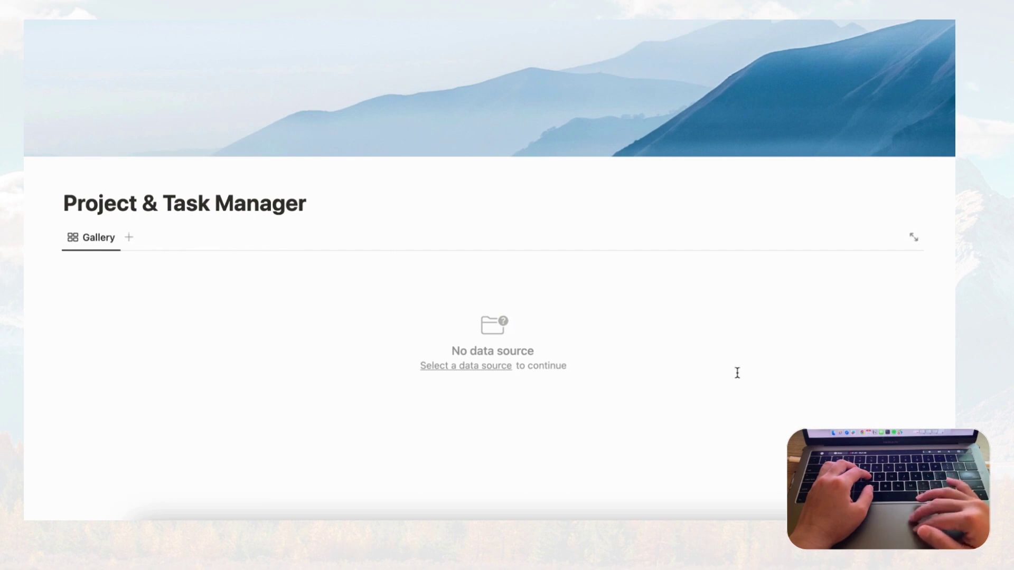
scroll(737, 373, down, 3)
click(500, 294)
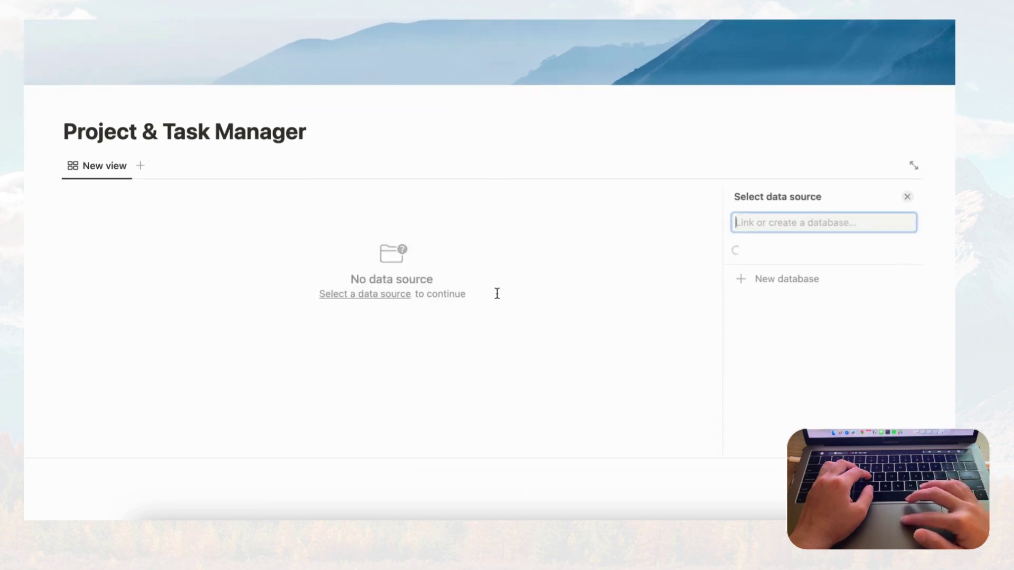
click(785, 438)
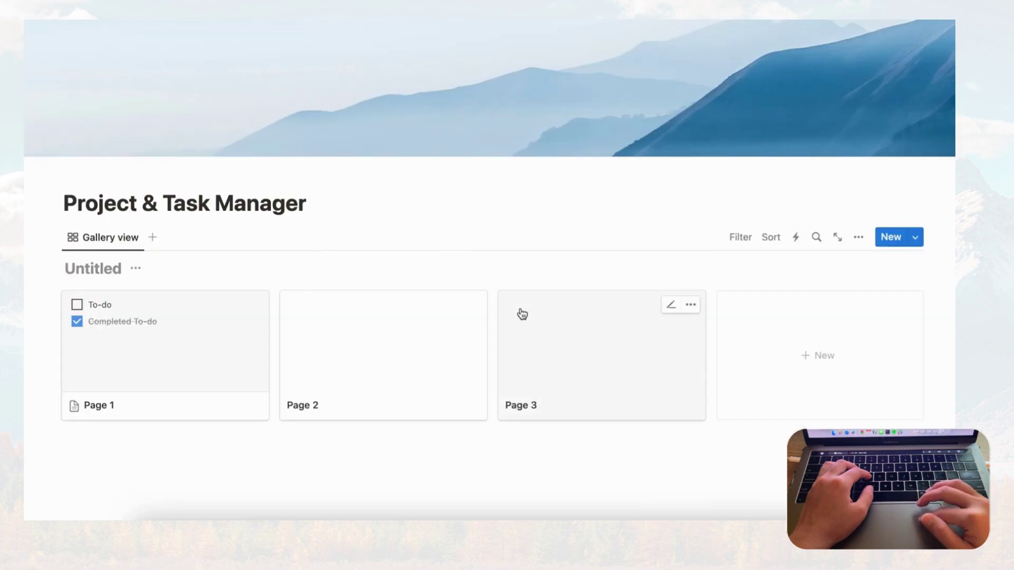
text(Projects)
scroll(310, 229, down, 2)
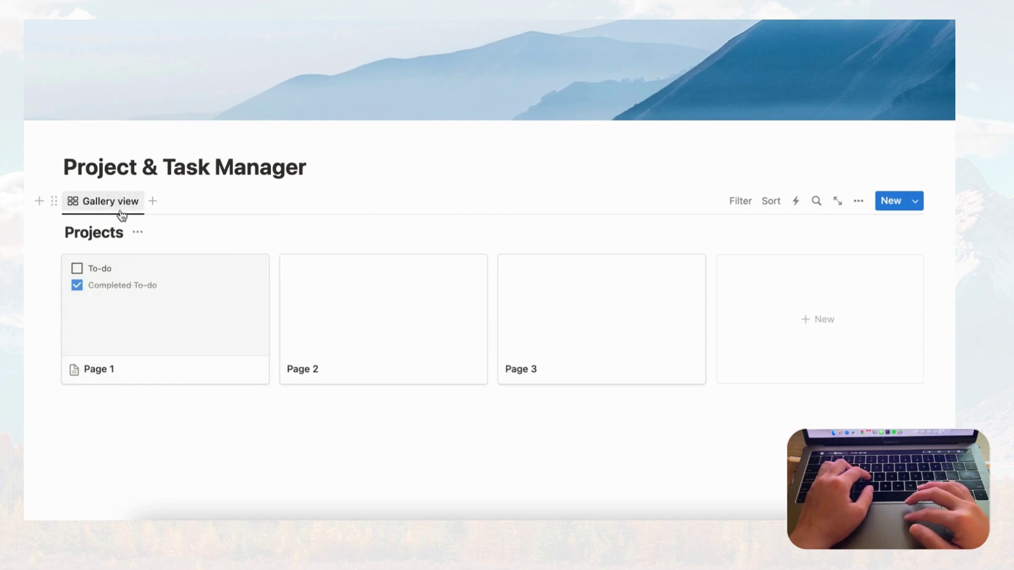
Insert a table view with a new database below the Projects gallery and name the database "Tasks"
click(146, 410)
key(Return)
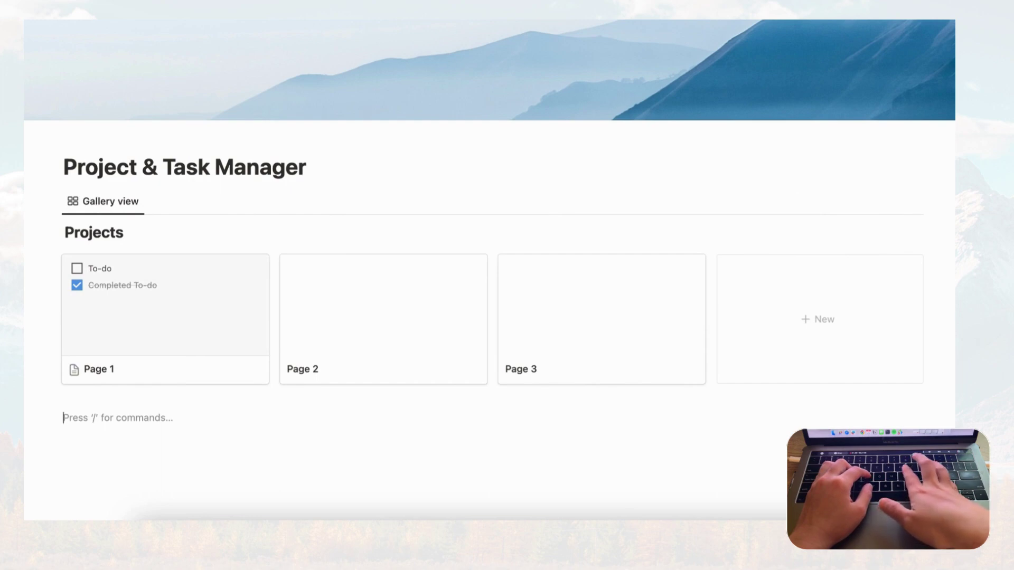
text(/data)
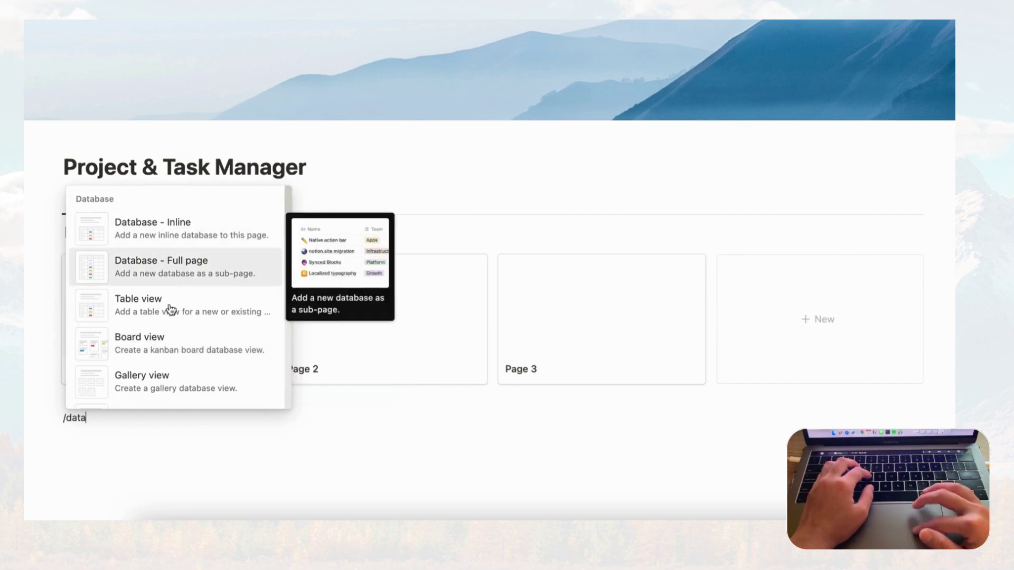
scroll(171, 332, down, 1)
click(159, 299)
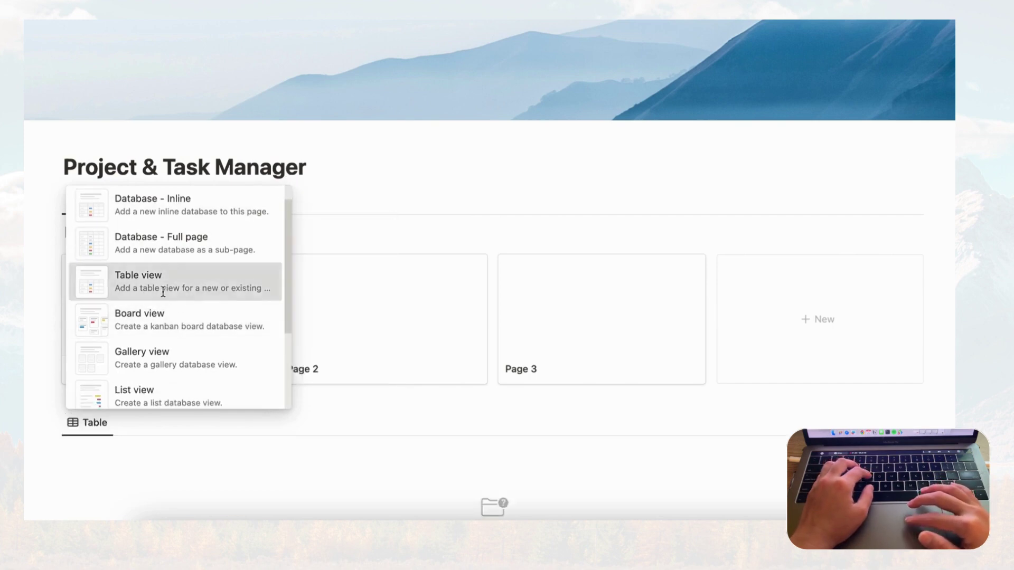
click(760, 432)
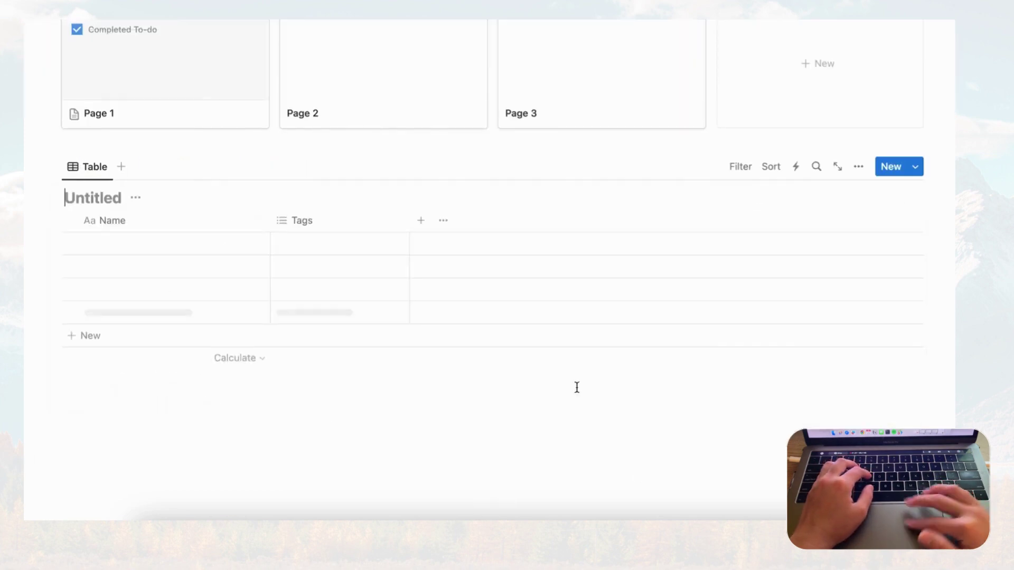
click(108, 198)
text(Tasks)
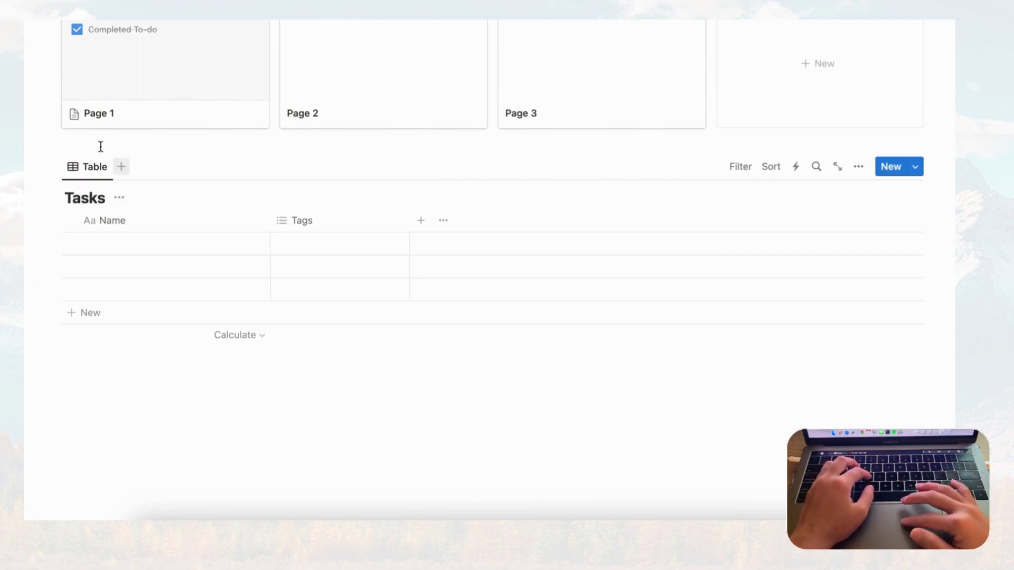
Add a Heading 3 reading "Projects" between the page title and the Projects gallery
scroll(100, 146, up, 5)
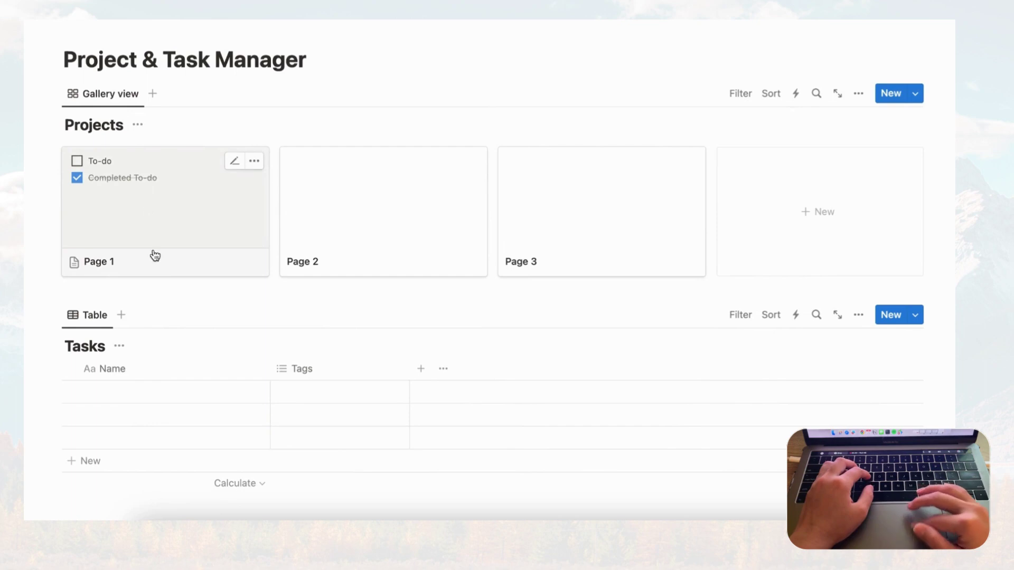
click(313, 60)
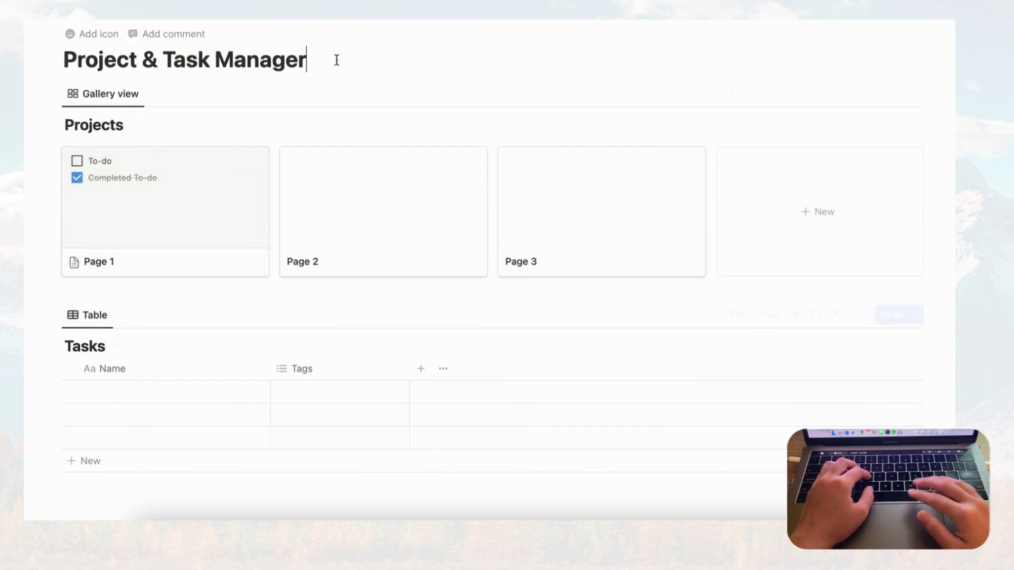
key(Return)
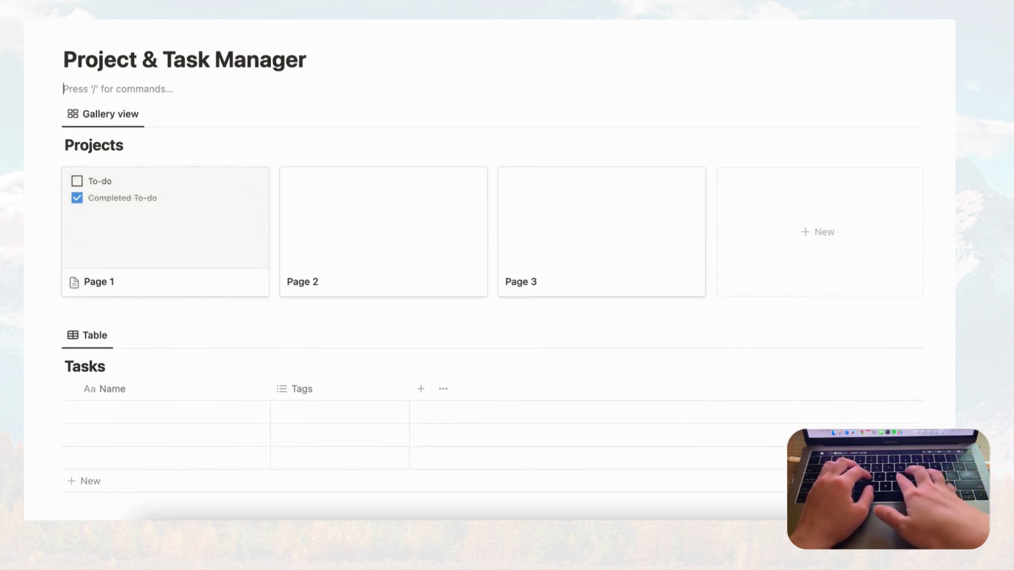
text(/dd)
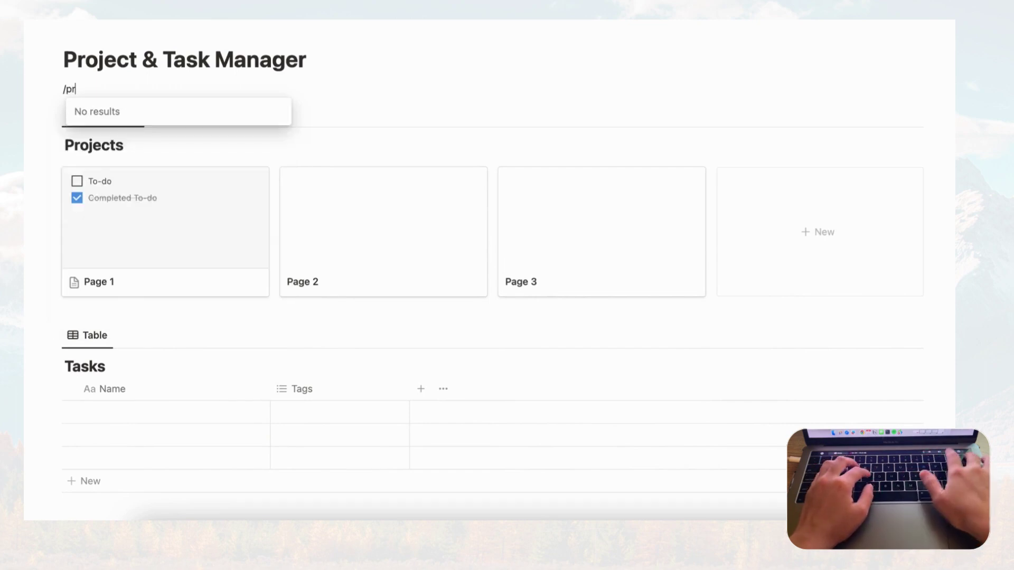
key(BackSpace)
key(BackSpace)
text(heading)
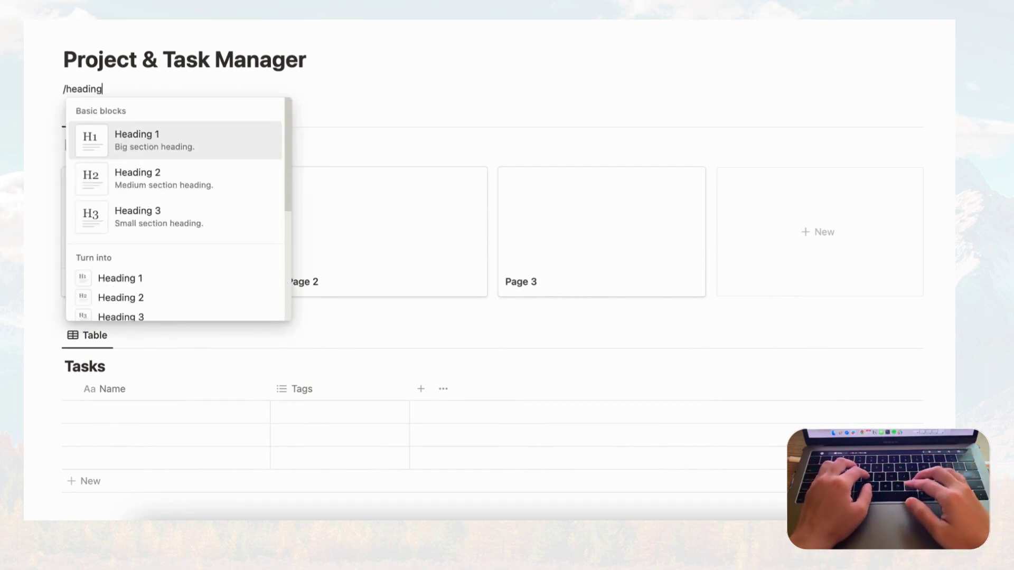
text(3)
key(Return)
text(Project)
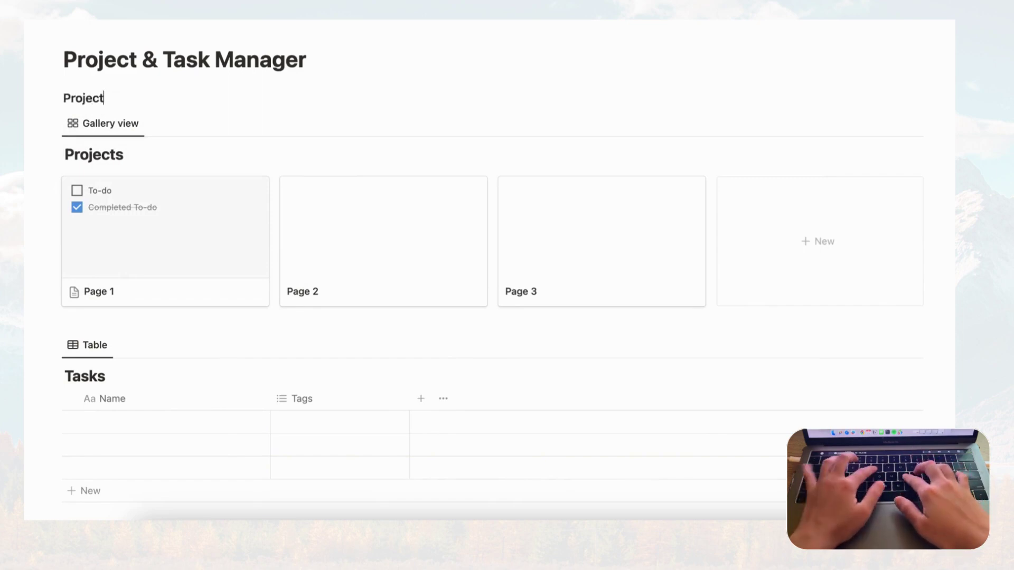
text(s)
Insert a divider beneath the "Projects" heading and remove the empty line after it
key(Return)
text(/di)
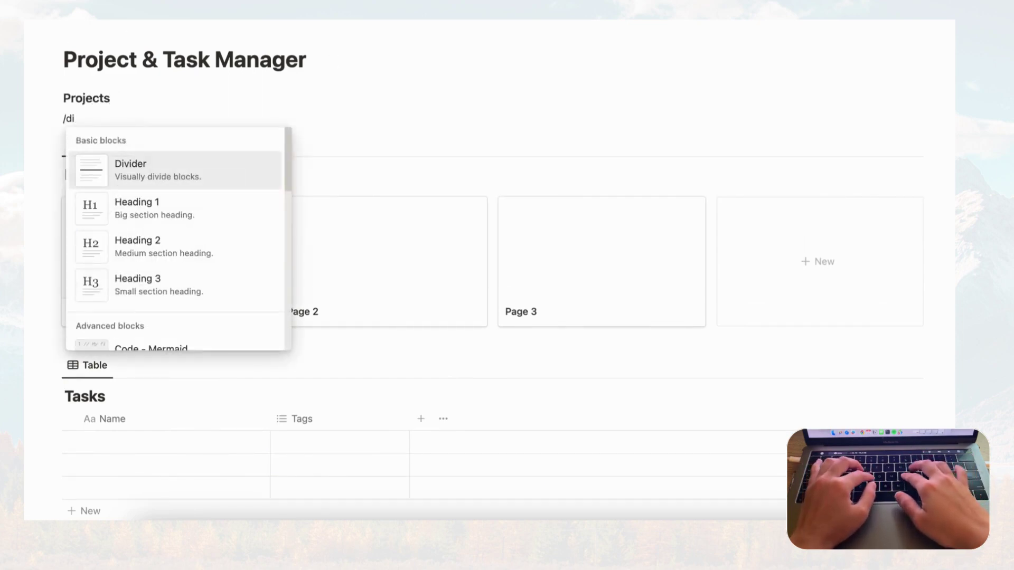
text(vider)
click(181, 172)
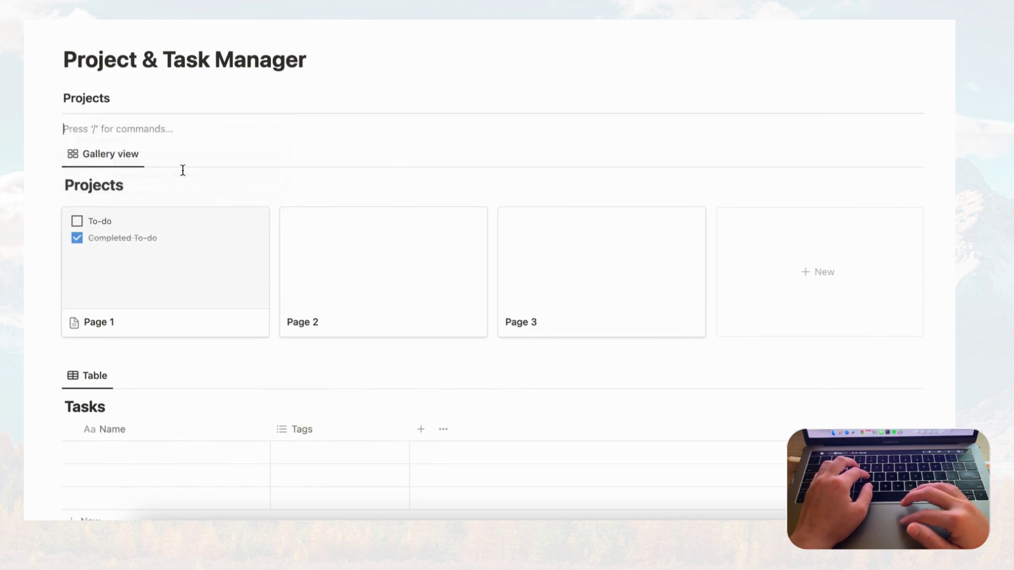
key(BackSpace)
Add a Heading 3 reading "Tasks" above the Tasks table, leaving an empty line below the gallery
click(89, 336)
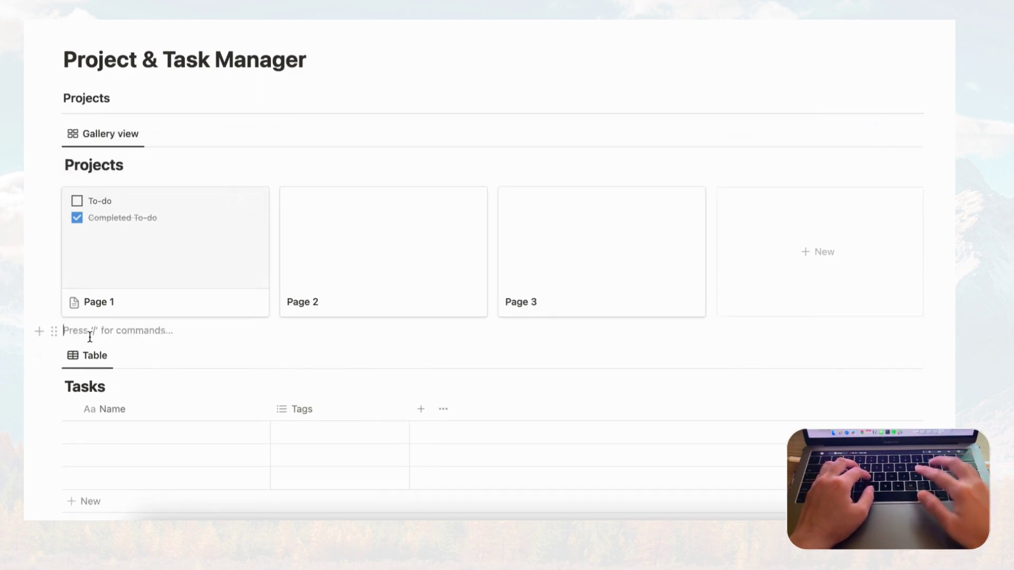
key(Return)
text(/heading3)
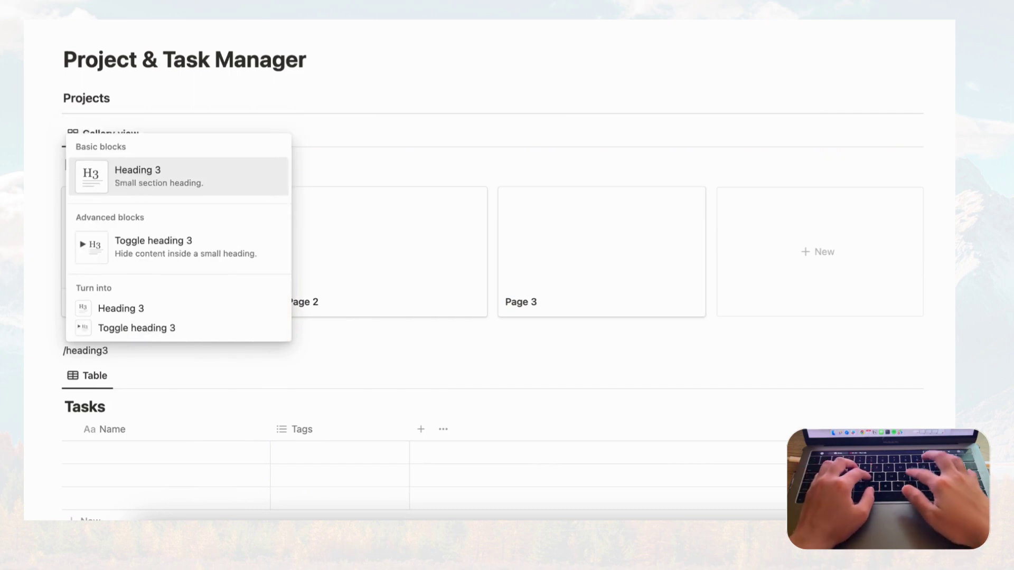
key(Return)
text(Tasks)
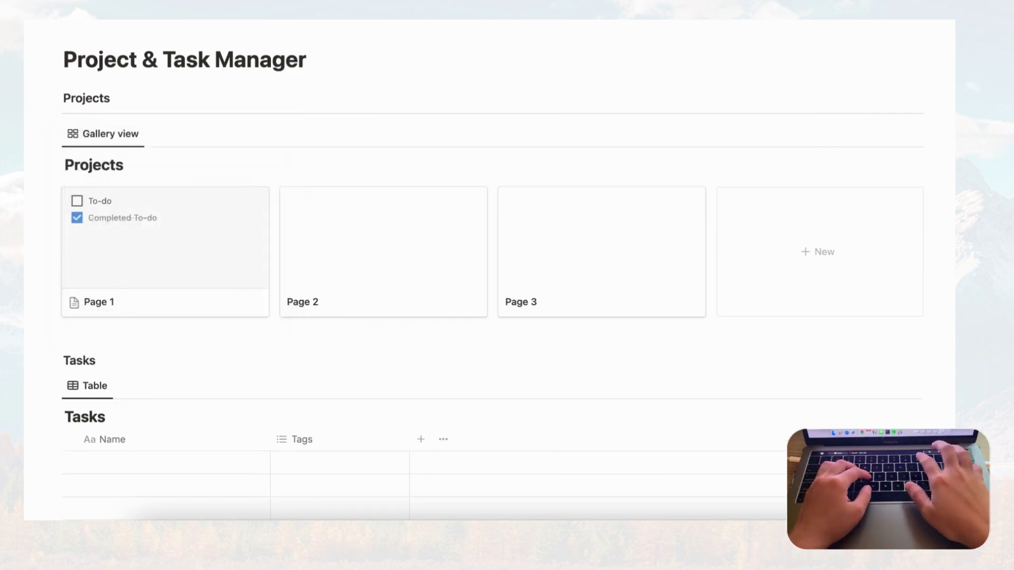
Insert a divider beneath the "Tasks" heading, above the Tasks table
key(Return)
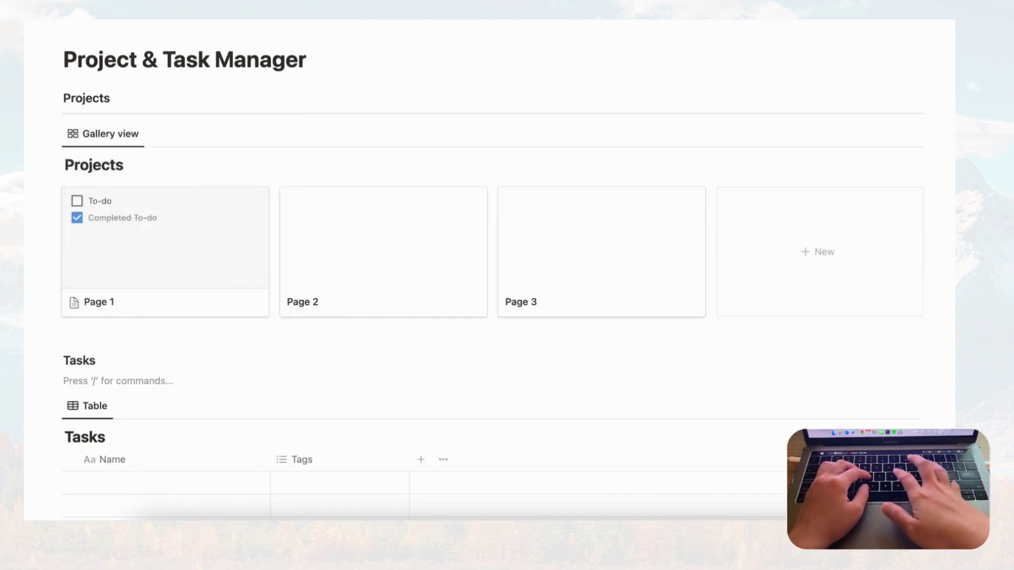
text(/divider)
key(Return)
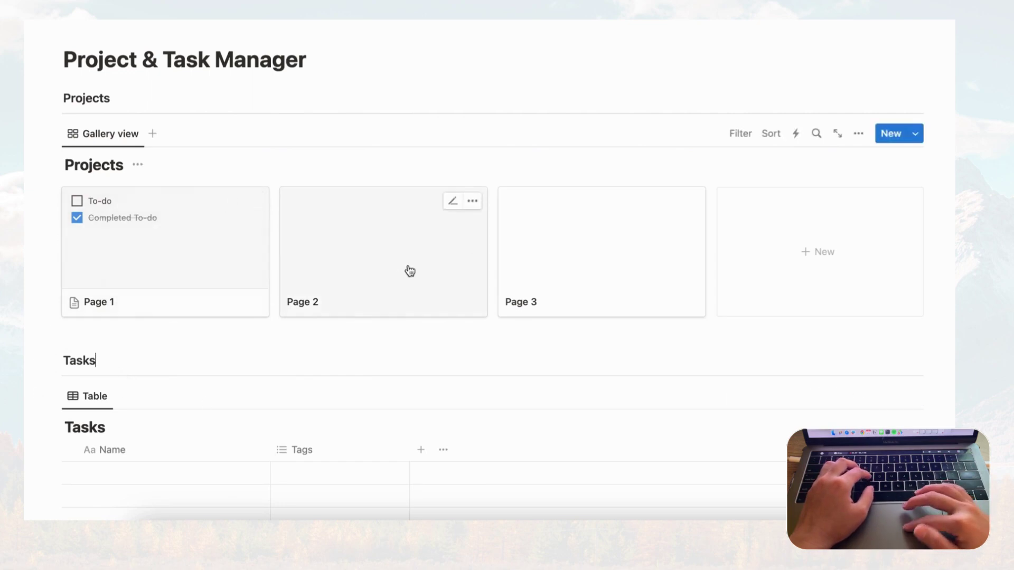
Delete the Page 2 and Page 3 cards from the Projects gallery
click(472, 201)
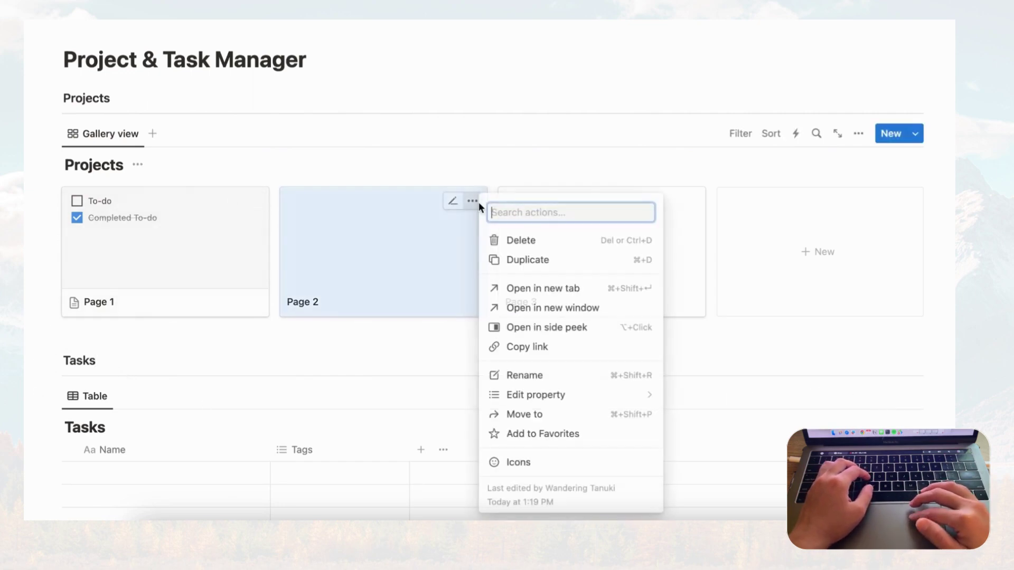
click(528, 244)
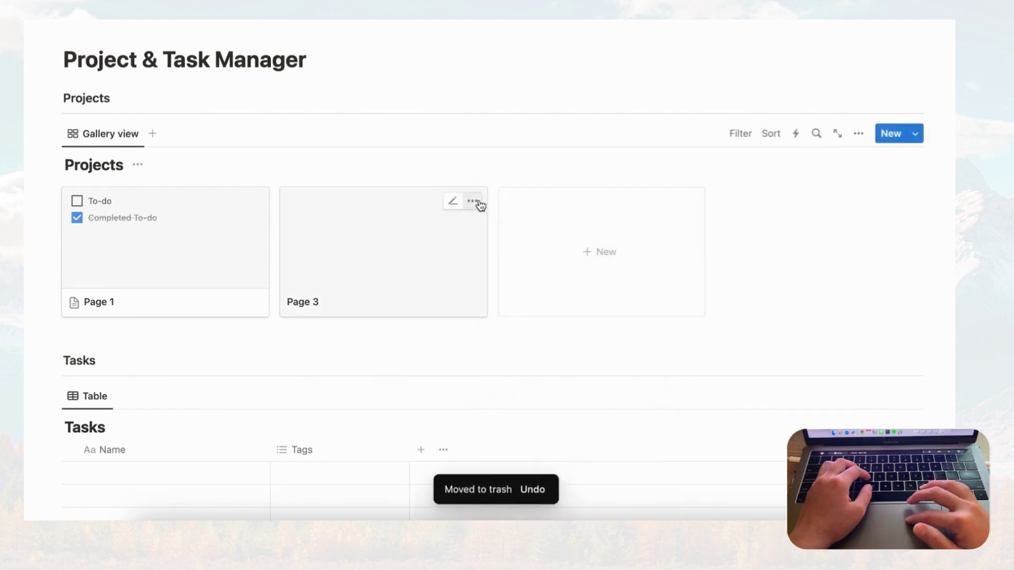
click(474, 201)
click(515, 241)
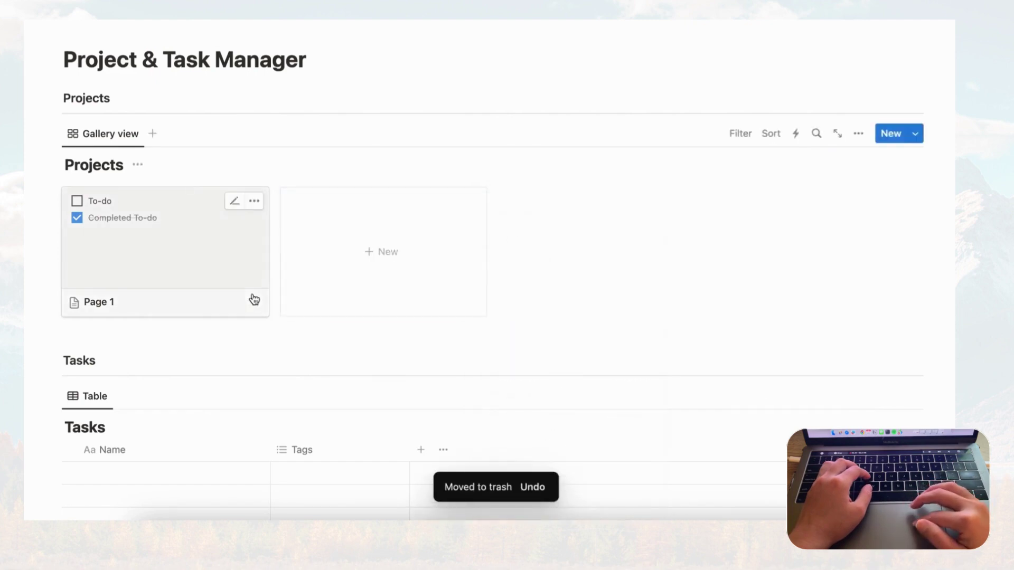
Rename the Page 1 card in the Projects gallery to "Project 1" and remove both to-do items from its page body
click(211, 298)
triple_click(292, 99)
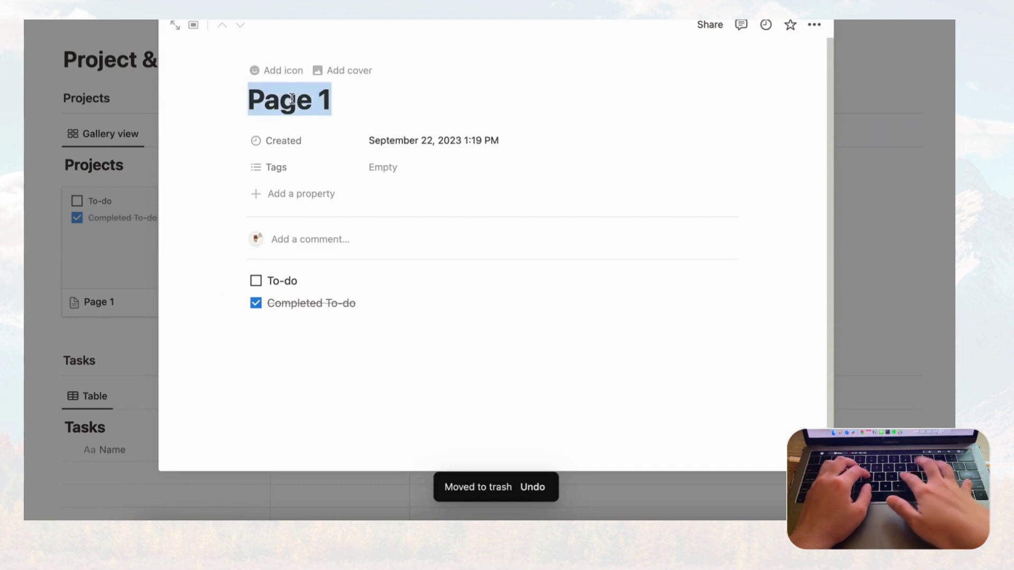
text(Project 1)
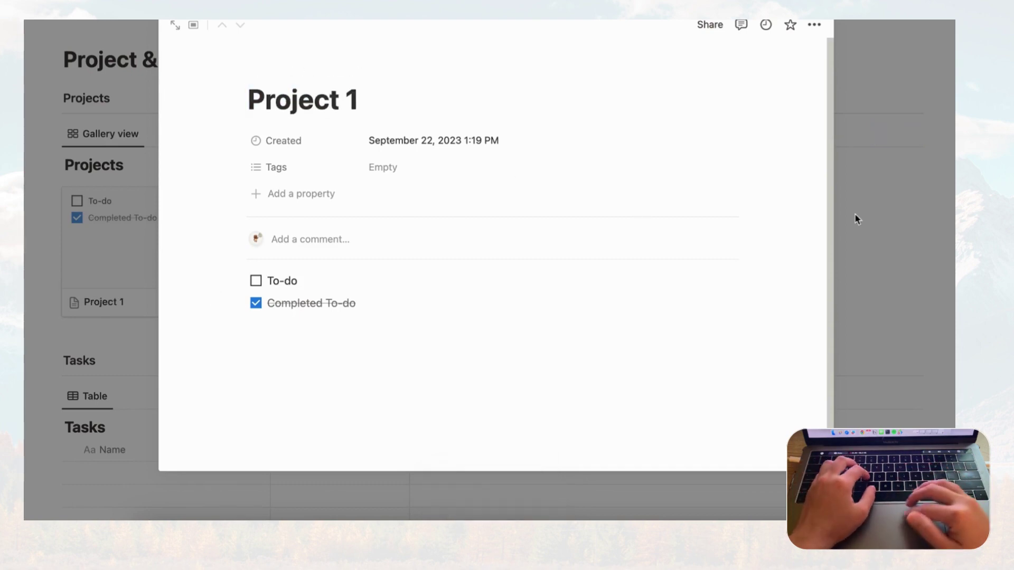
drag(369, 303, 267, 279)
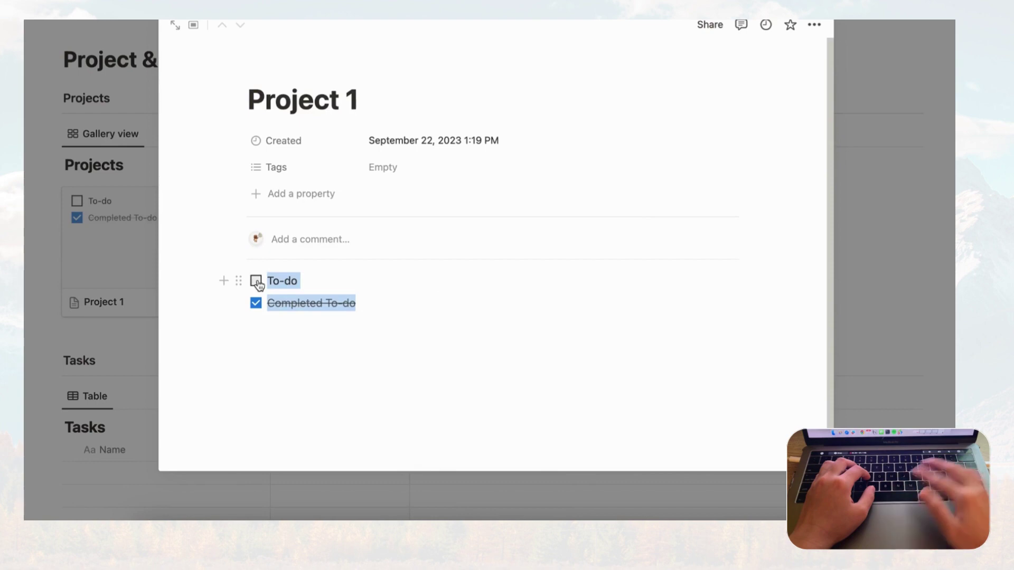
key(BackSpace)
key(BackSpace)
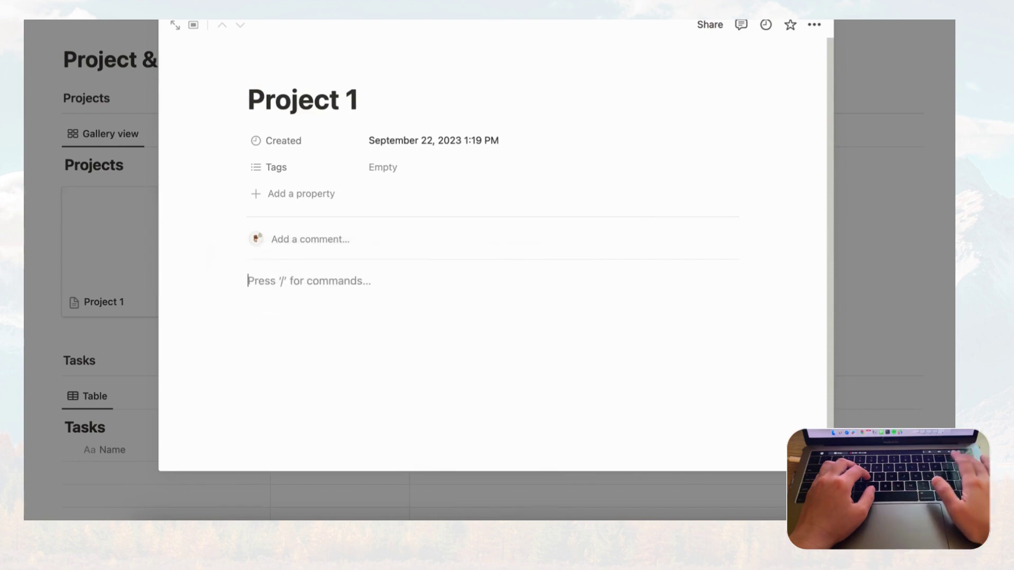
key(BackSpace)
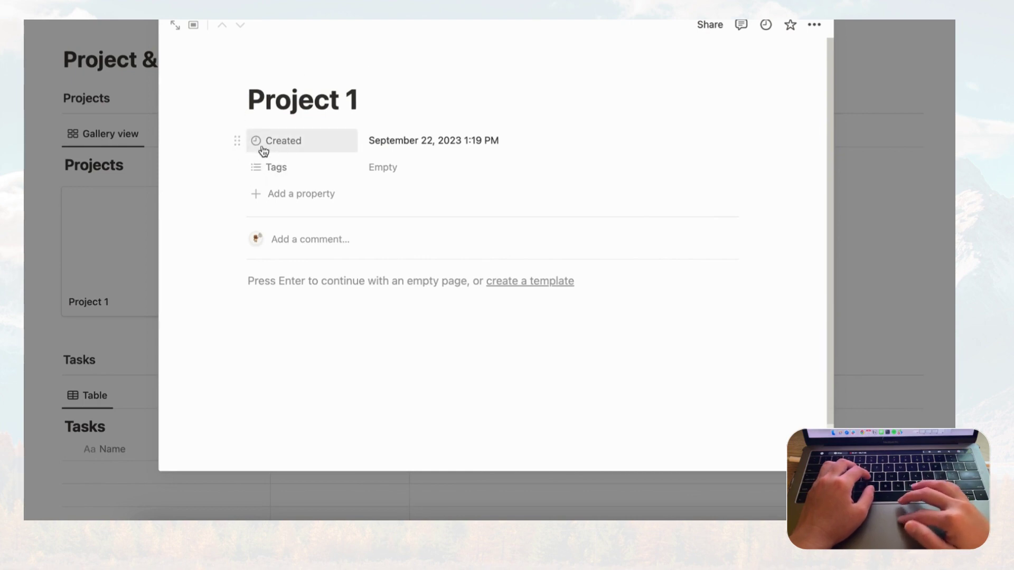
Delete the Created property from the Projects database
click(235, 140)
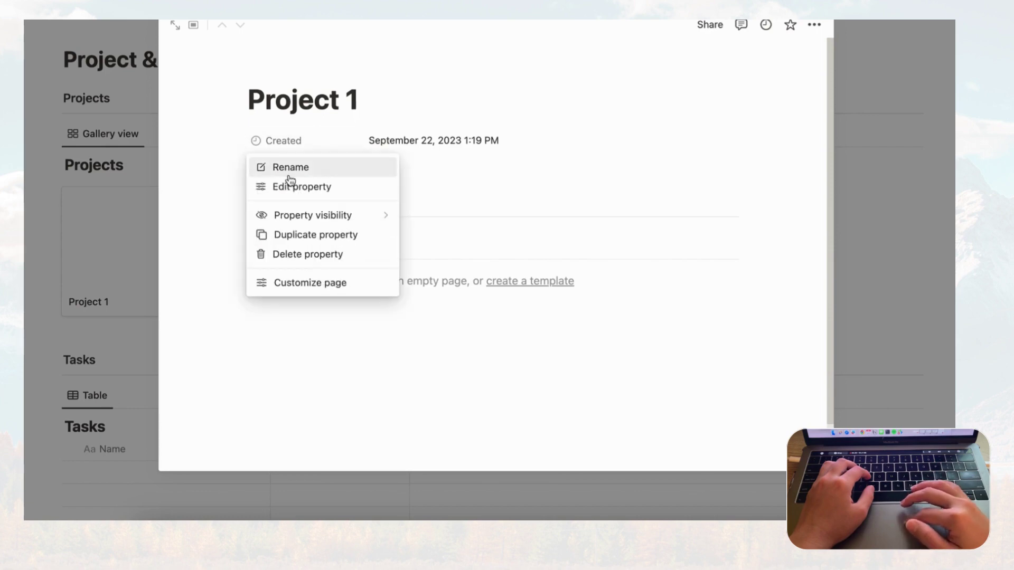
click(299, 250)
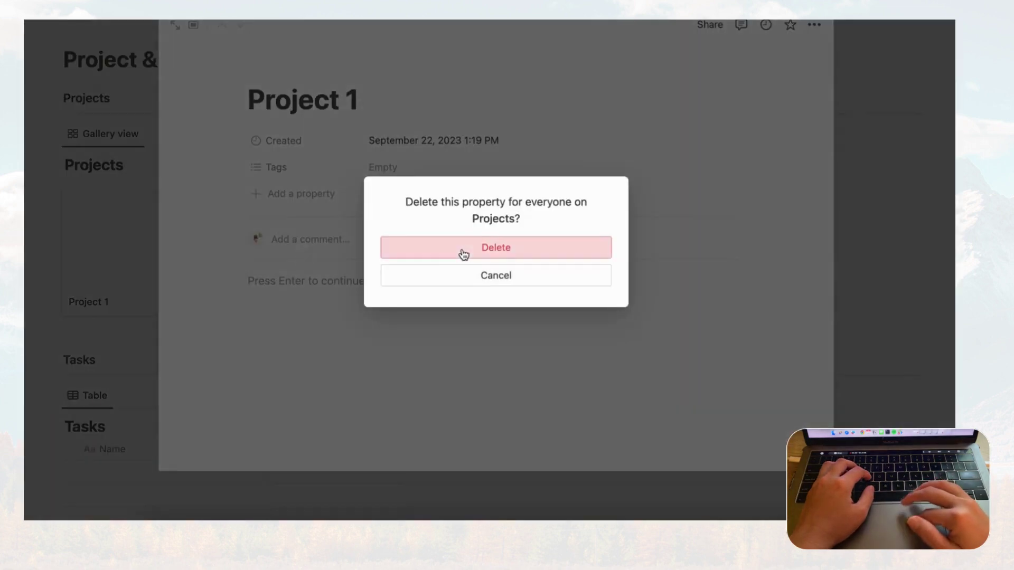
click(463, 249)
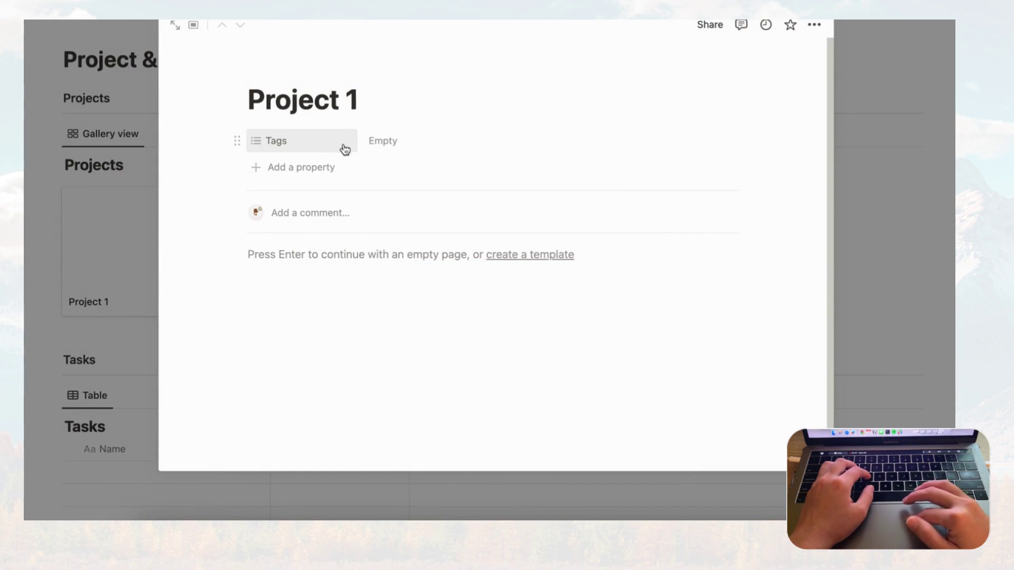
Add a Person property to the Project 1 page, keeping its default name
click(293, 170)
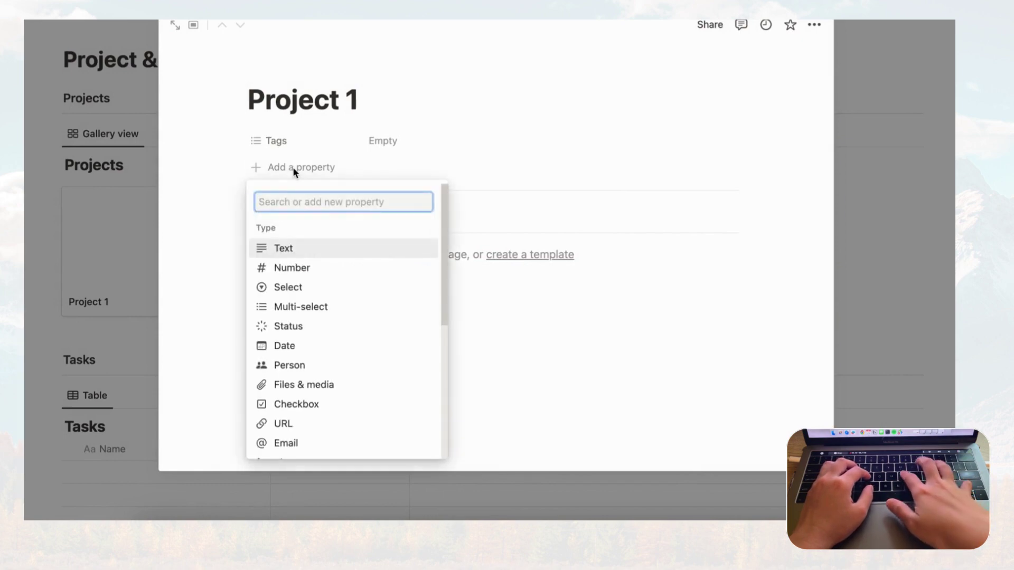
text(Per)
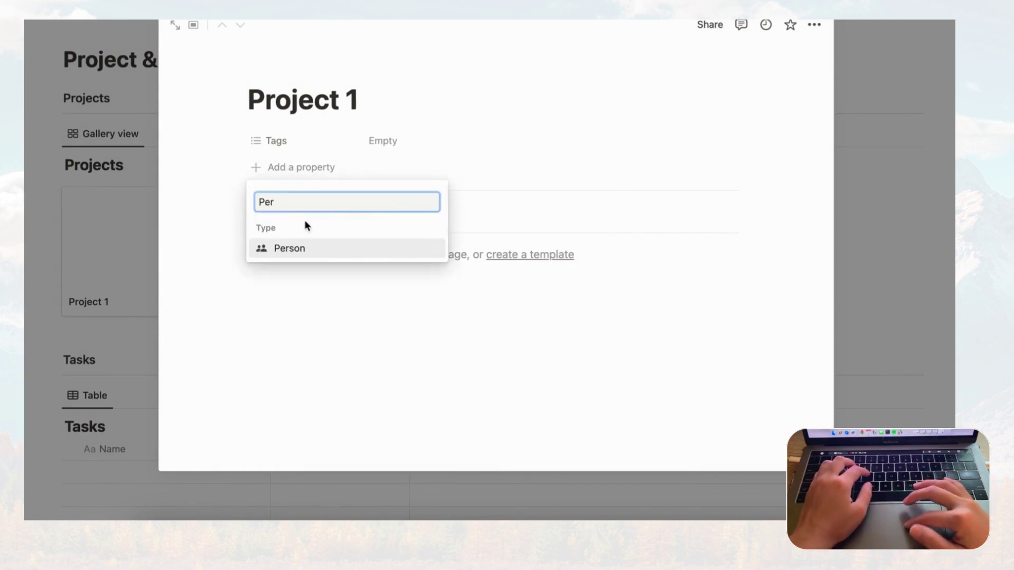
click(288, 250)
click(322, 127)
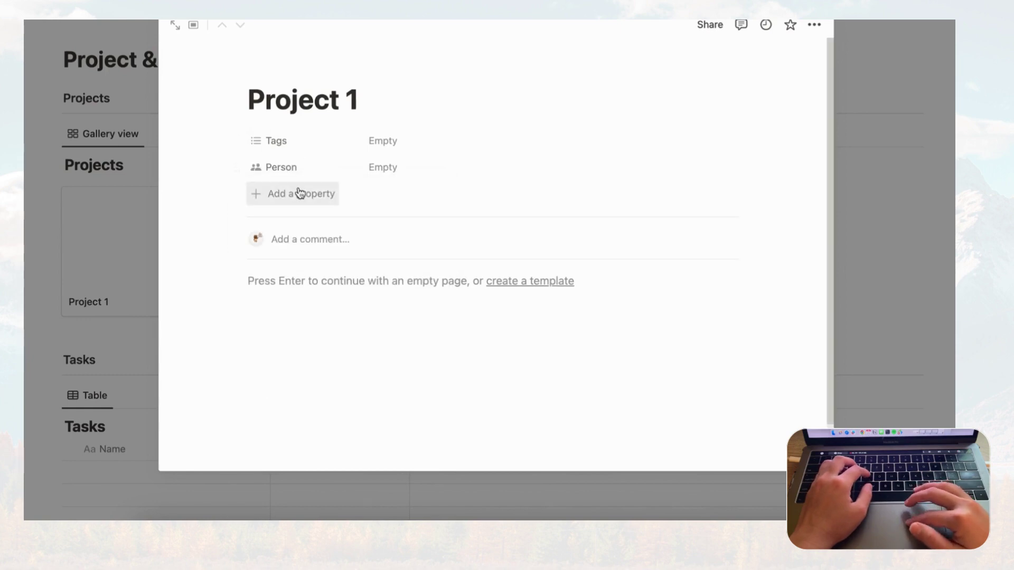
Add a Date property to the Project 1 page and place it below the Person property
click(296, 194)
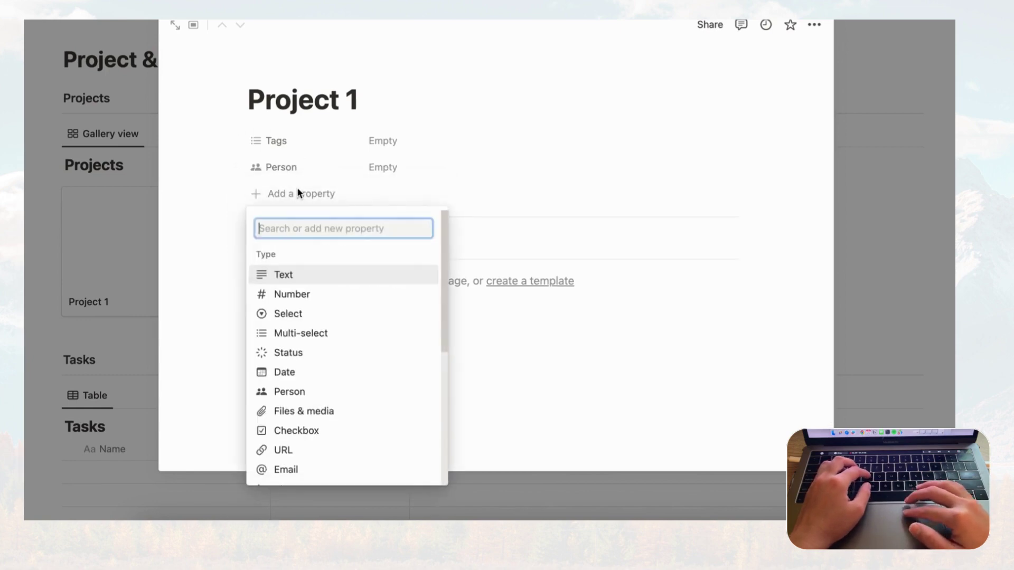
click(317, 372)
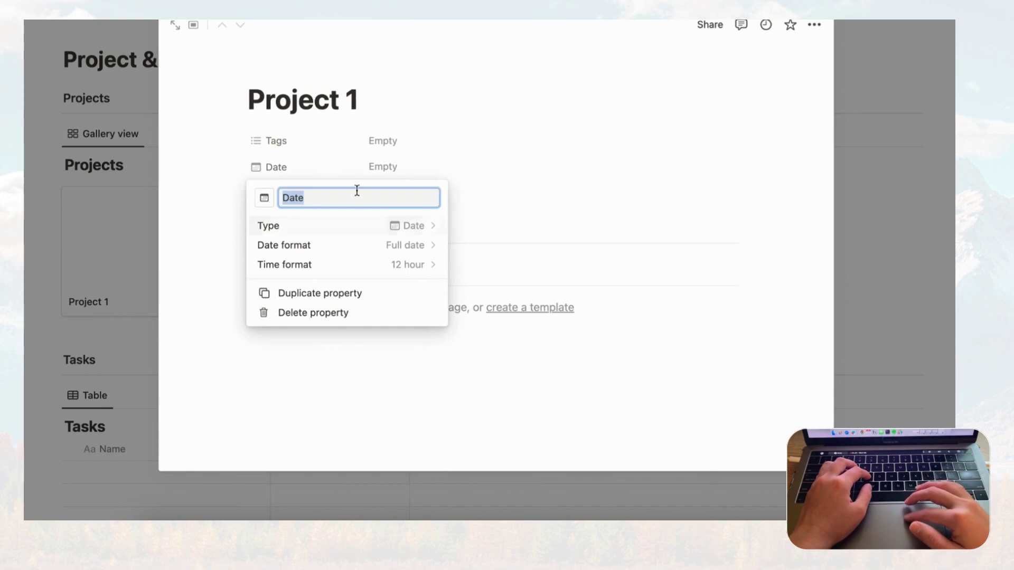
click(410, 168)
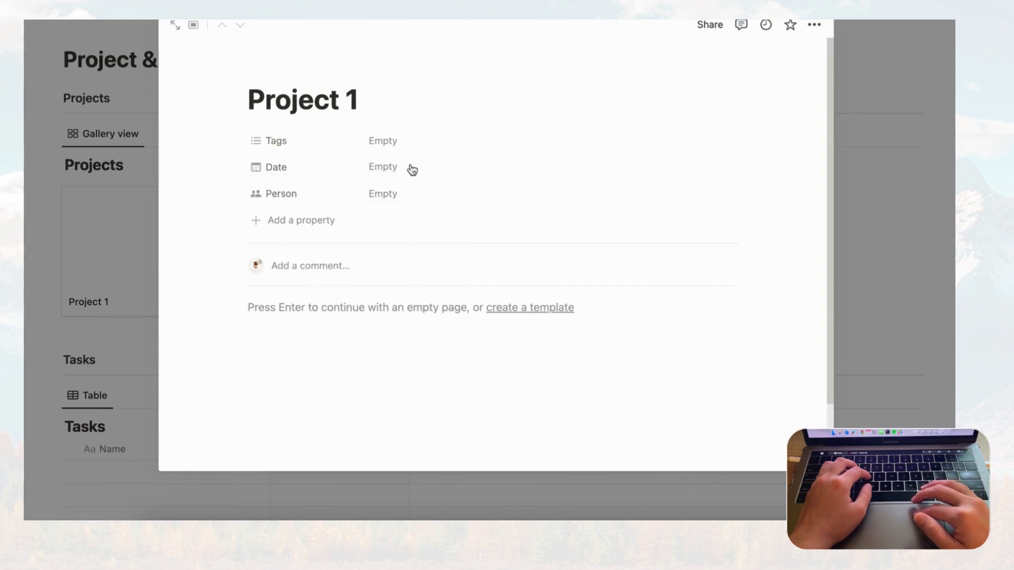
drag(239, 166, 237, 193)
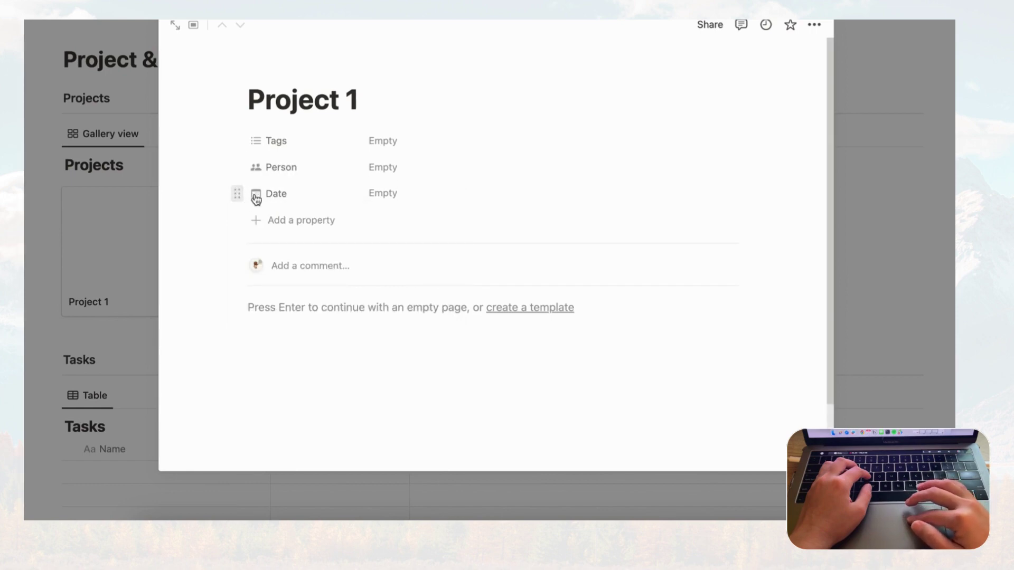
Add a Text property named "Notes" to the Project 1 page and close the page
click(287, 221)
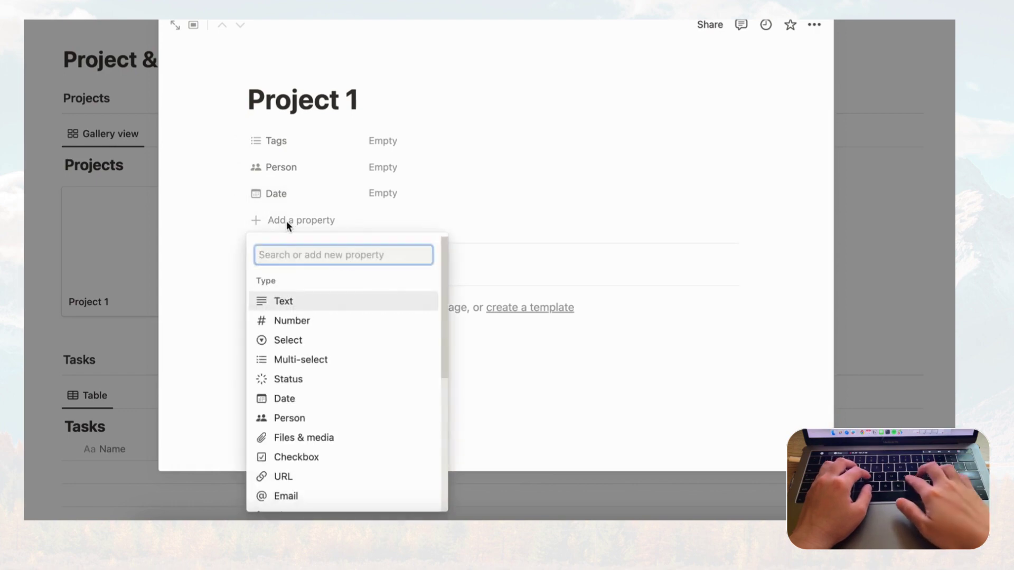
click(293, 303)
text(Notes)
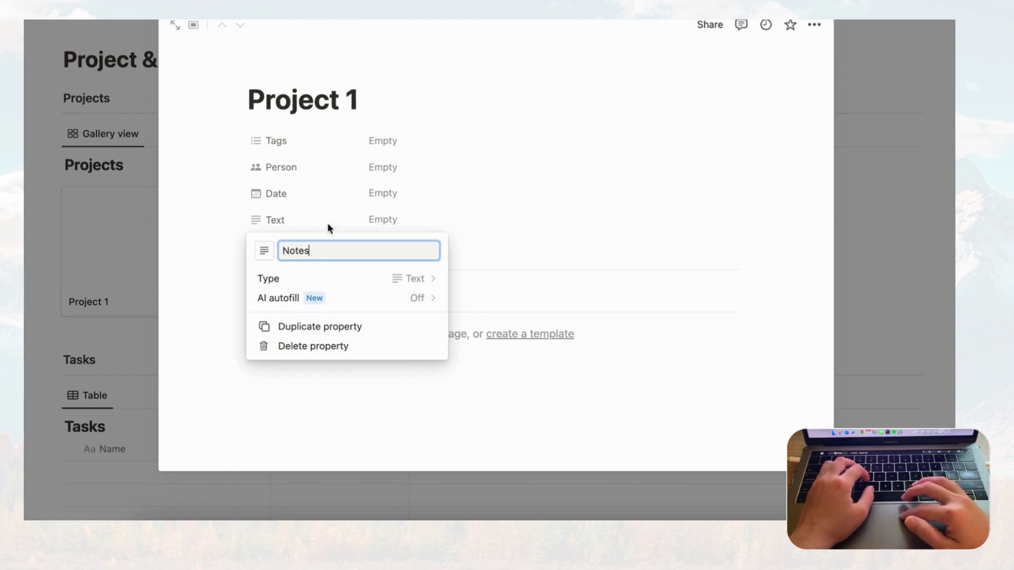
key(Return)
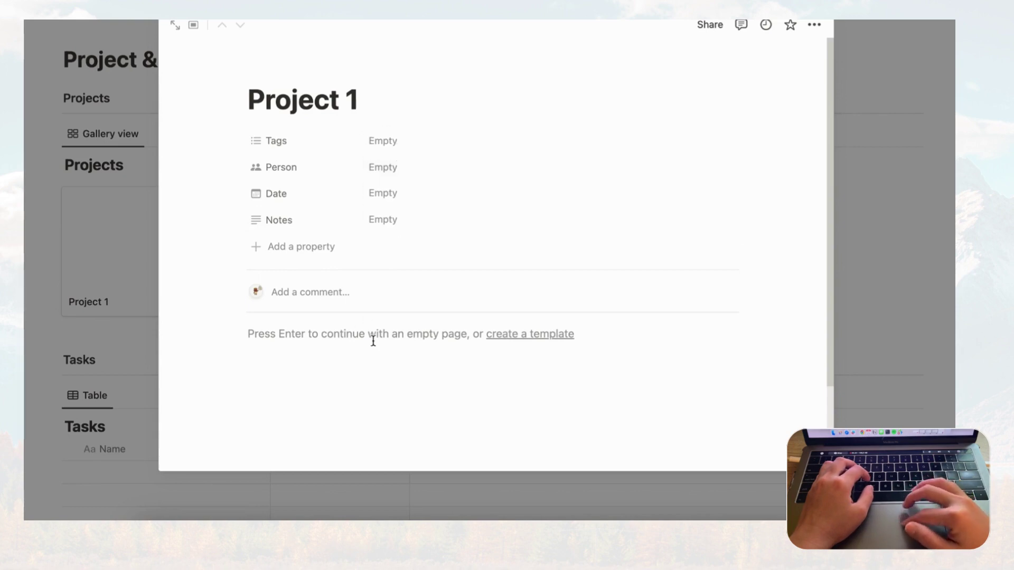
click(938, 217)
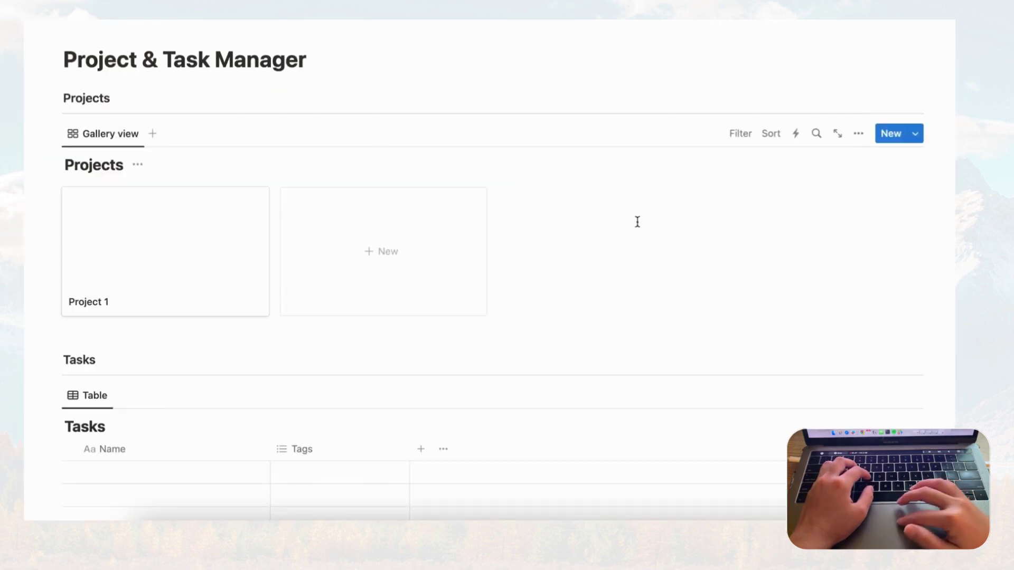
Hide the database title of the Projects gallery and set its card preview to Page cover
click(859, 134)
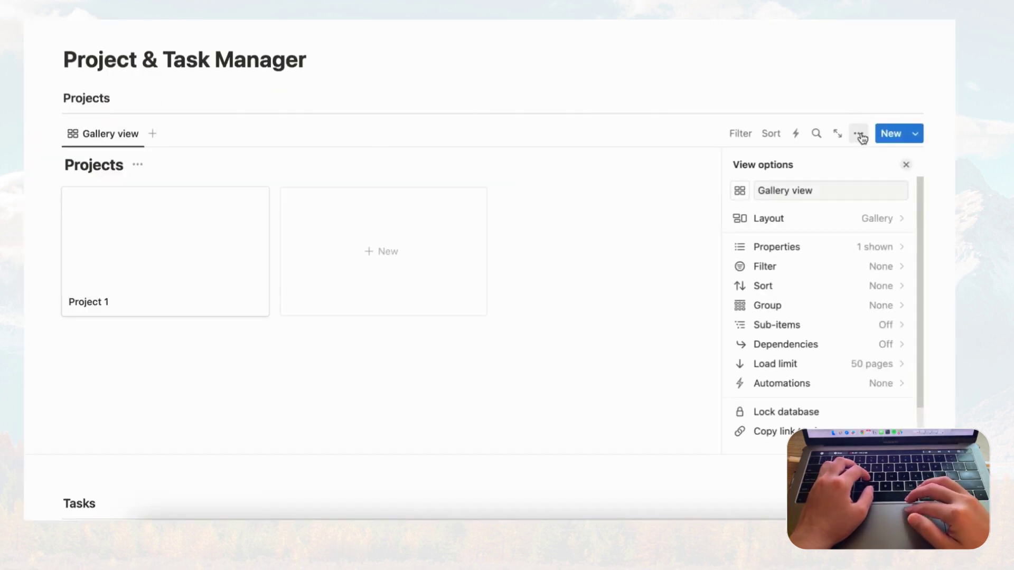
click(865, 222)
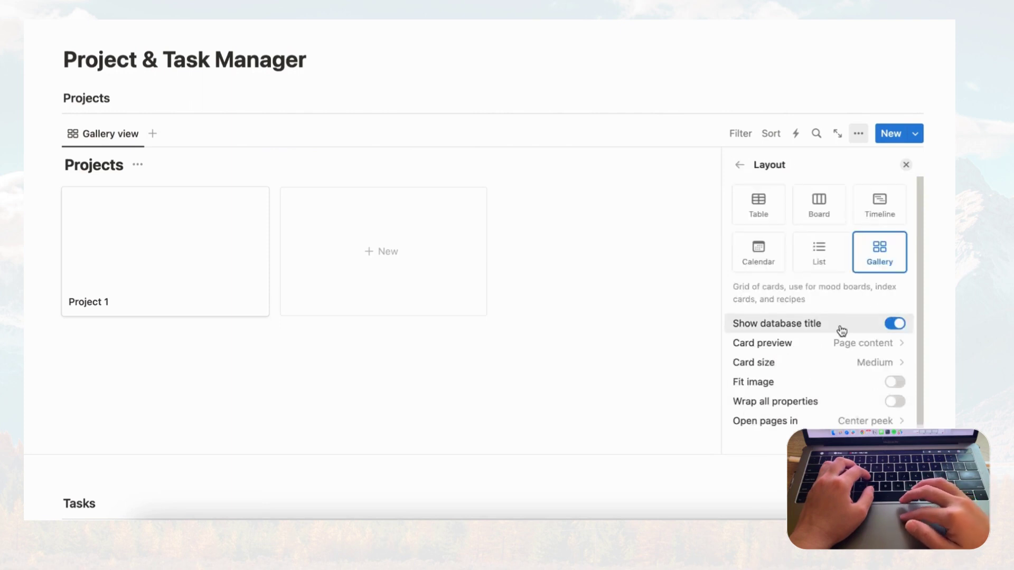
click(895, 324)
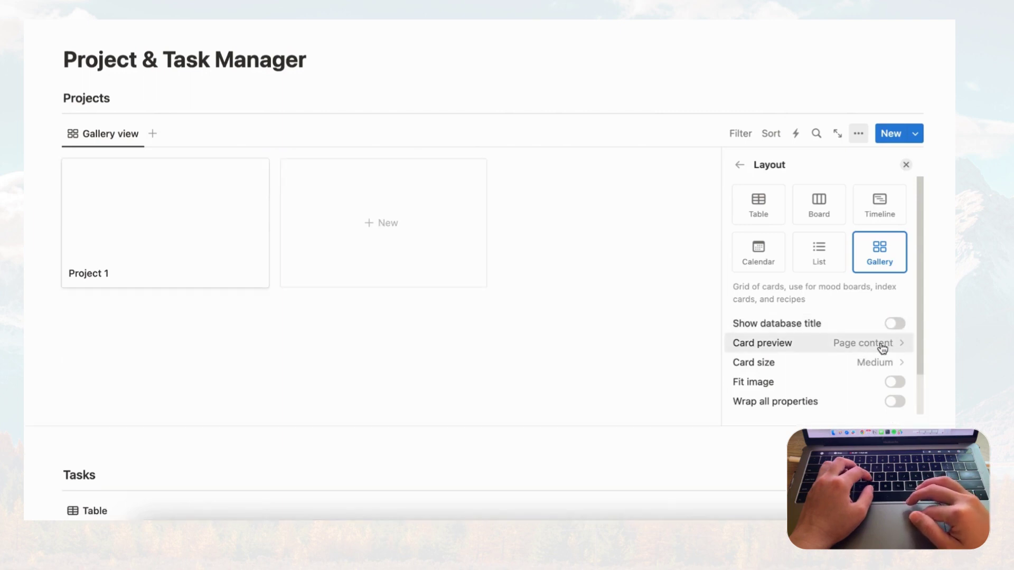
click(883, 347)
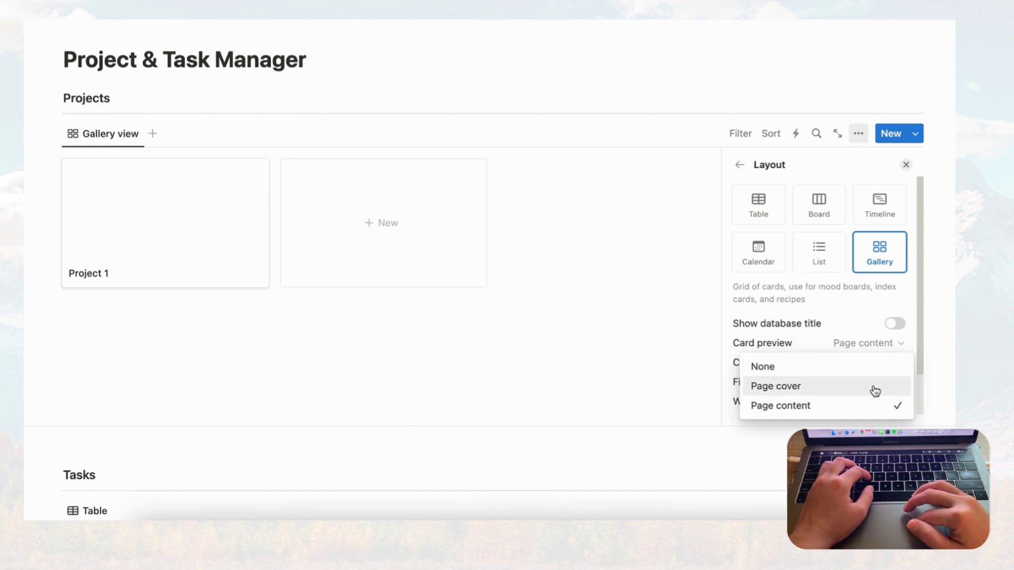
click(876, 390)
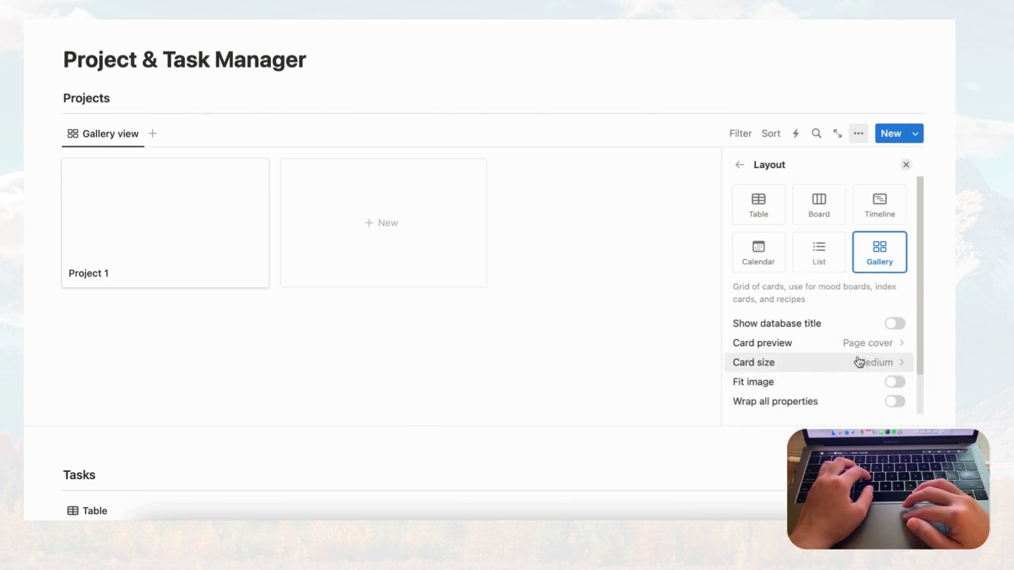
click(906, 165)
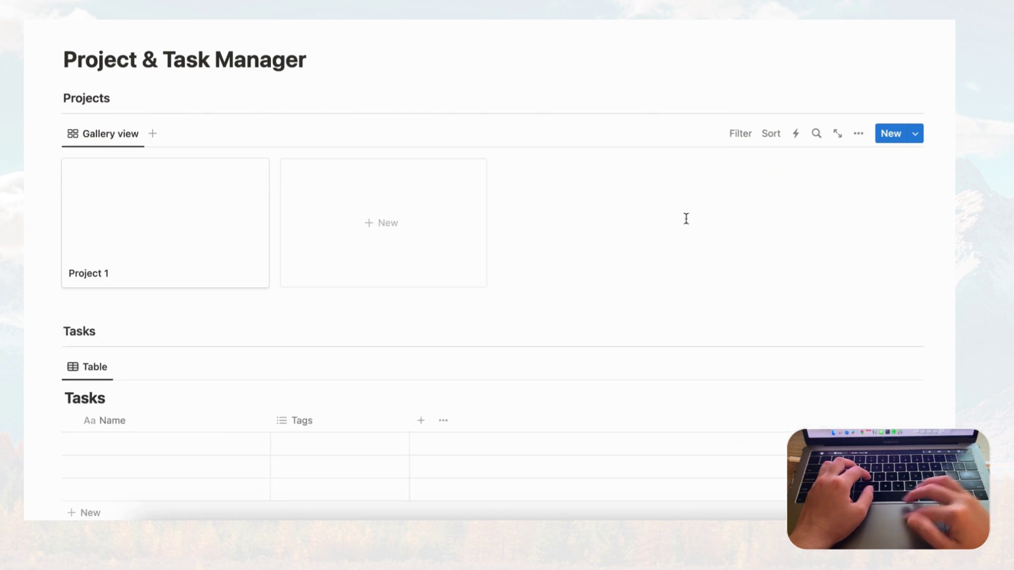
Rename the gallery view of the Projects database to "Projects"
click(108, 134)
click(114, 161)
text(Pr)
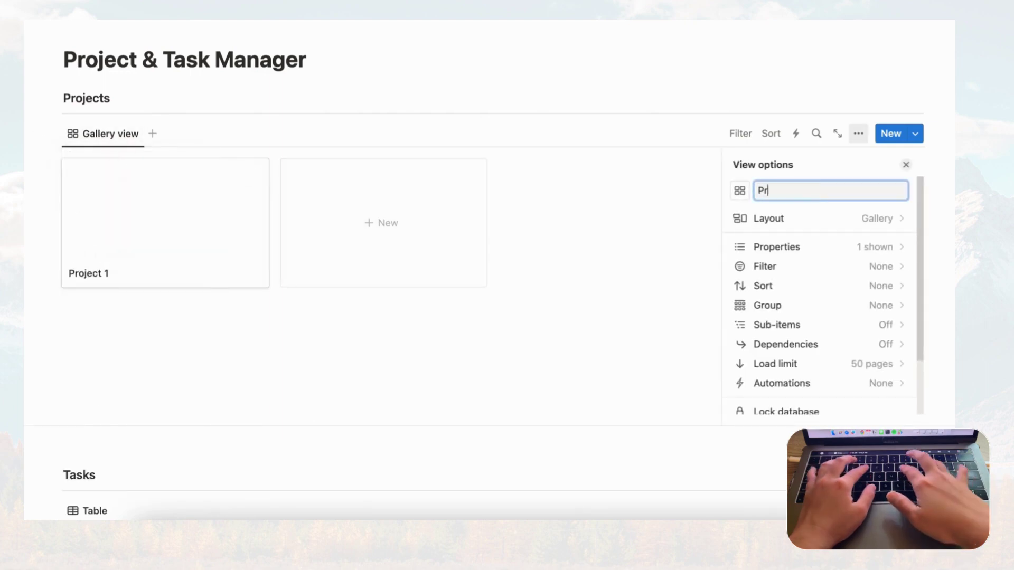
text(ojects)
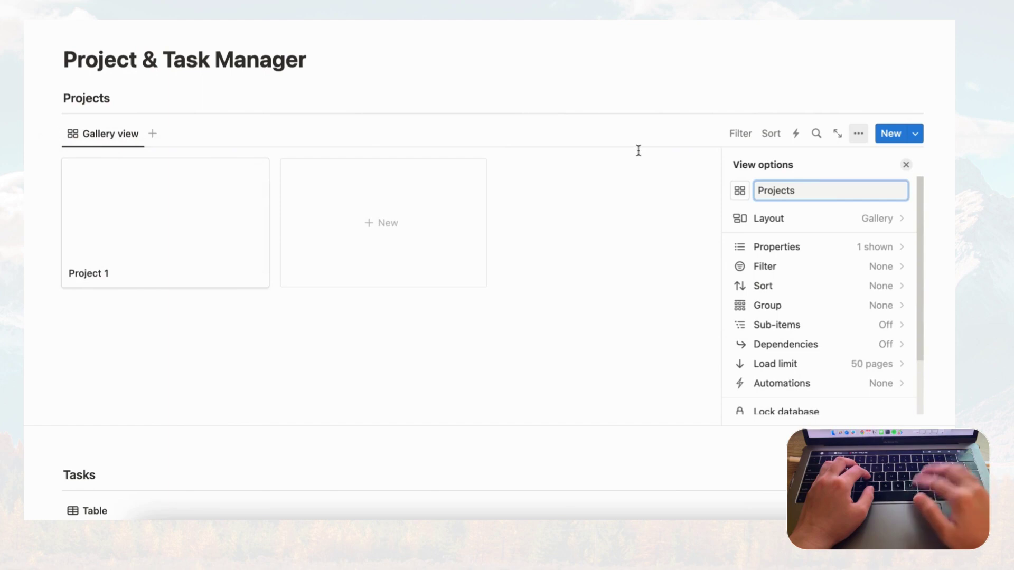
click(902, 162)
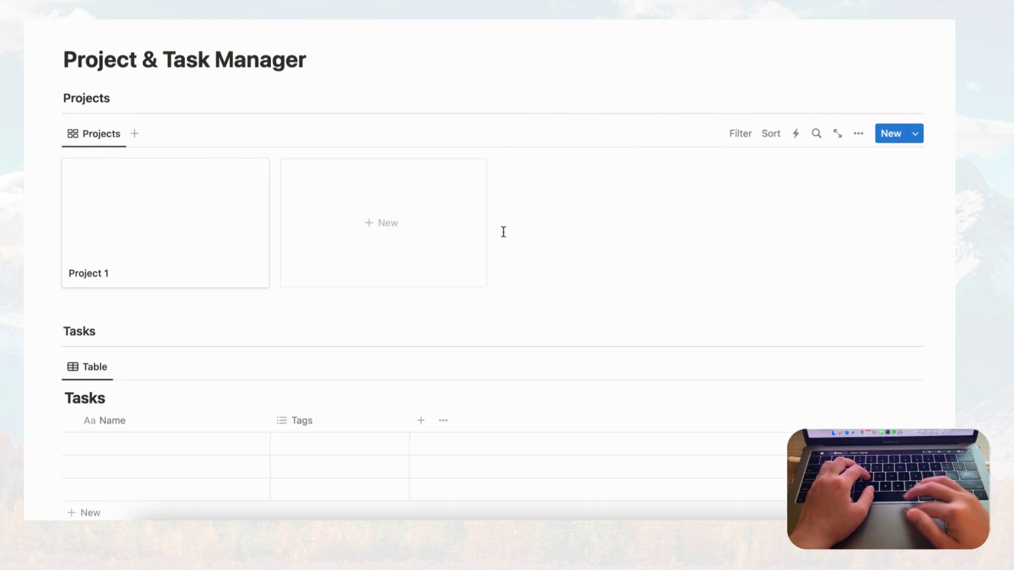
Add an Unsplash cover to the Project 1 page, using the first white desk photo from a "desk" search, and close the page
click(207, 255)
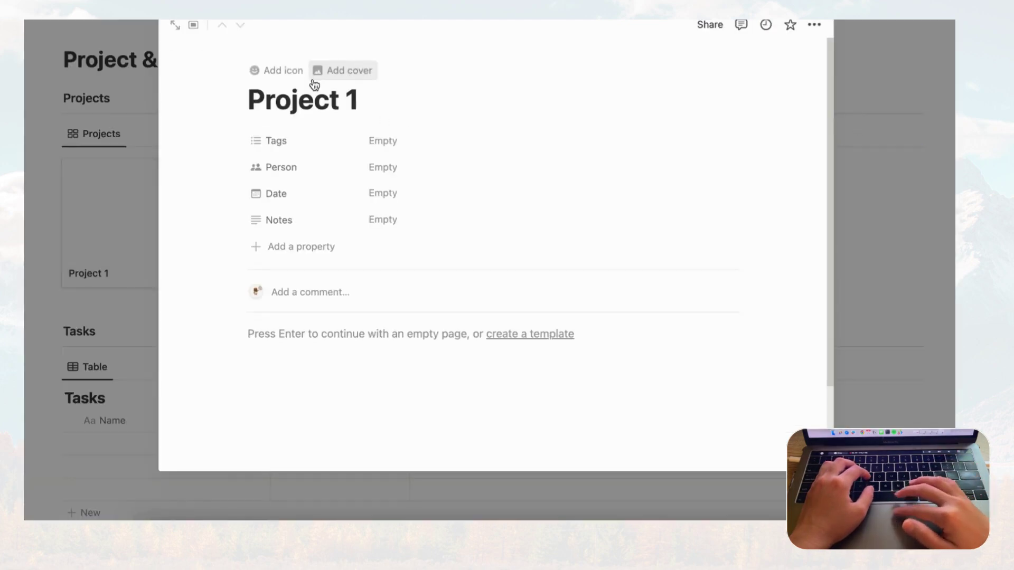
click(339, 79)
click(635, 137)
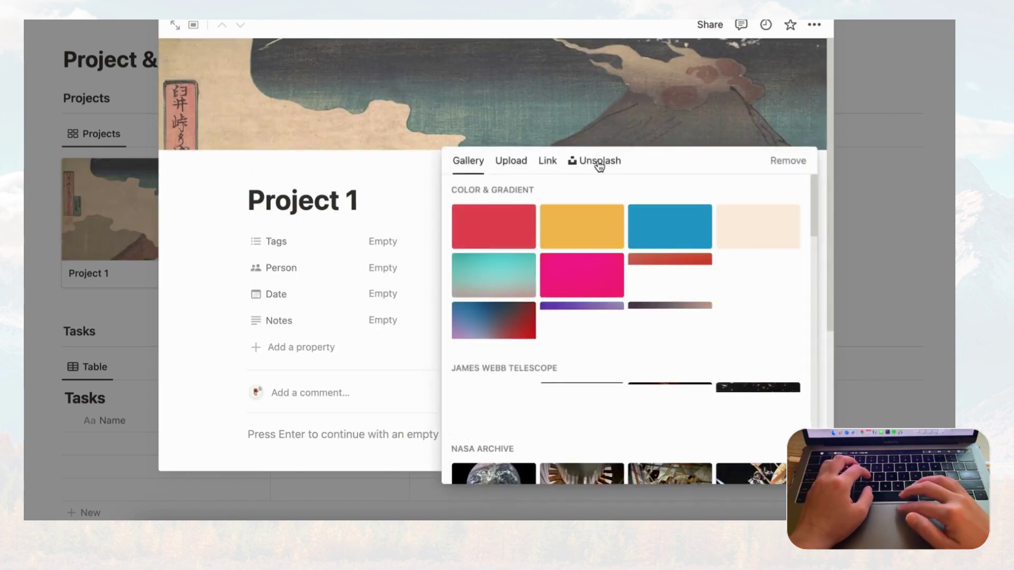
click(595, 160)
text(desk)
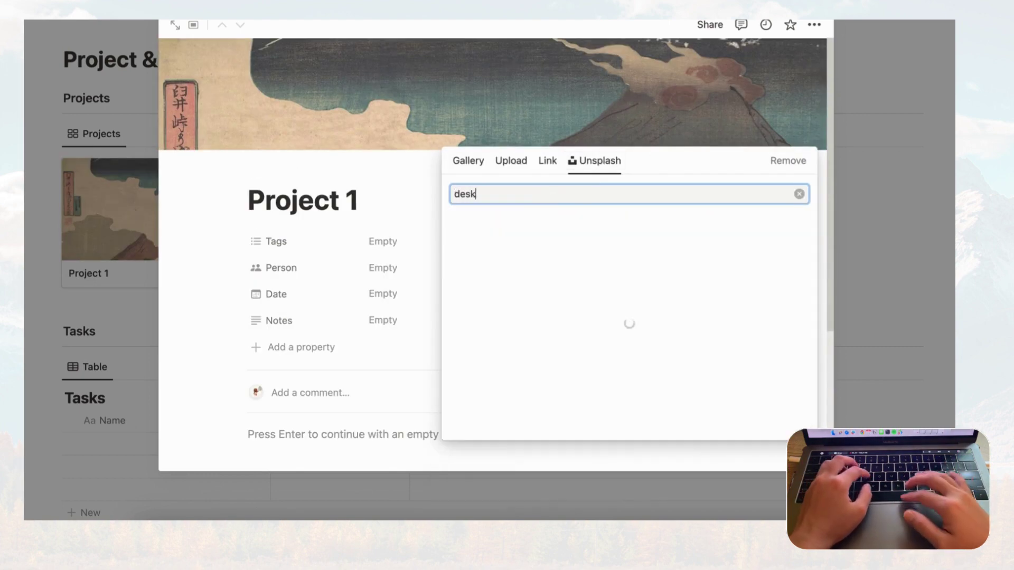
click(501, 253)
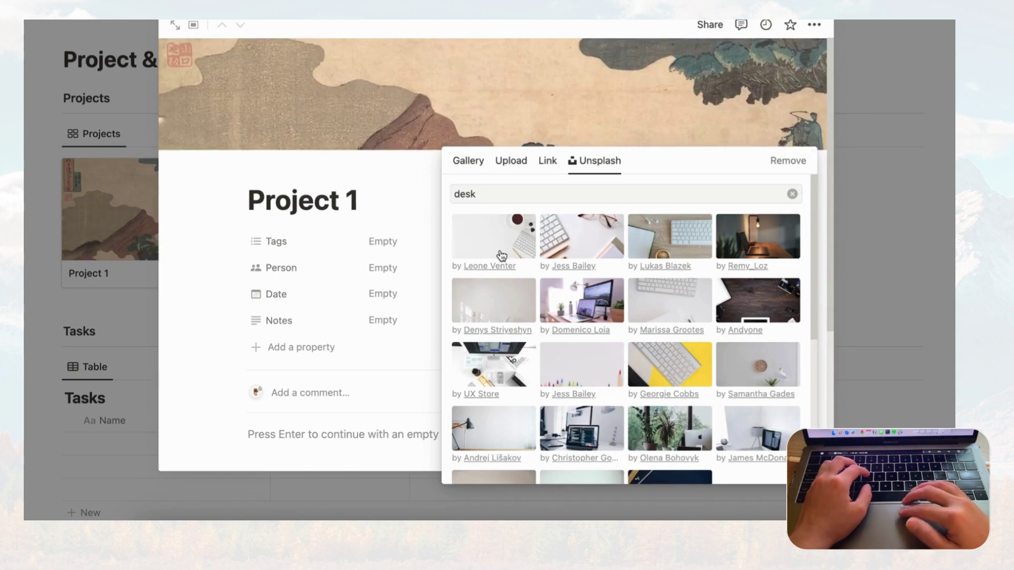
click(924, 122)
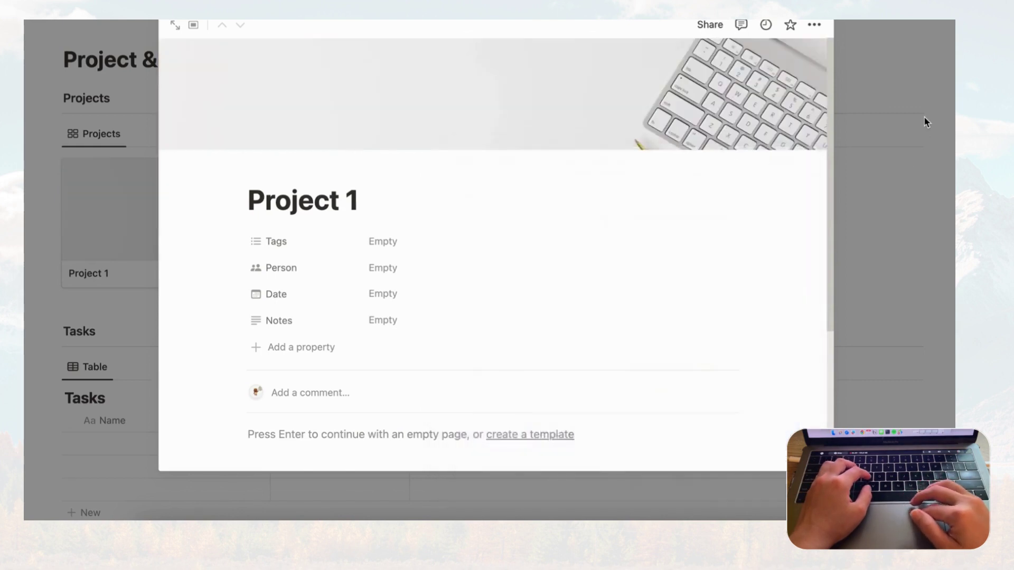
click(924, 119)
mouse_move(172, 236)
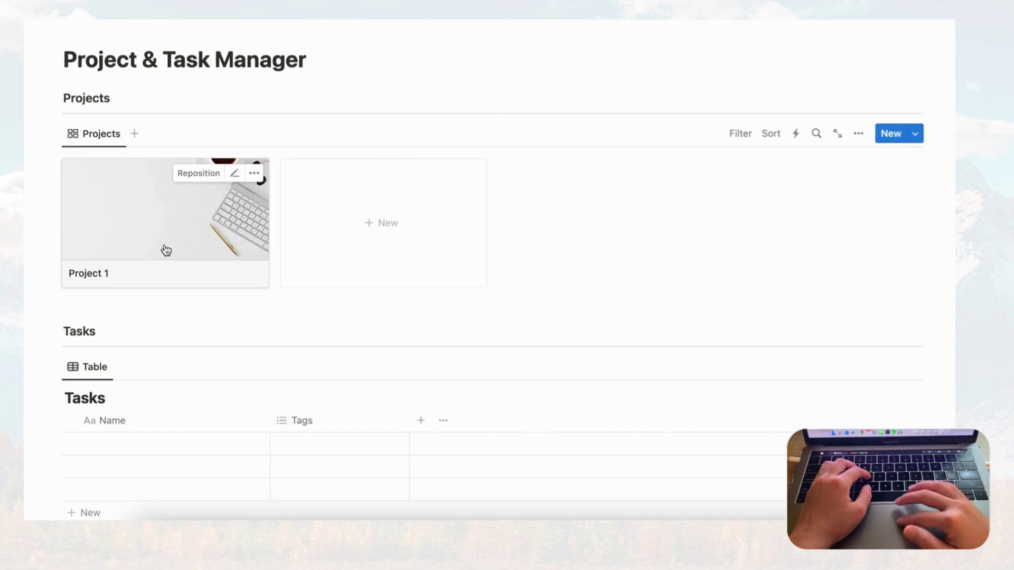
Name the three rows of the Tasks table "Task 1", "Task 2" and "Task 3"
scroll(168, 261, down, 3)
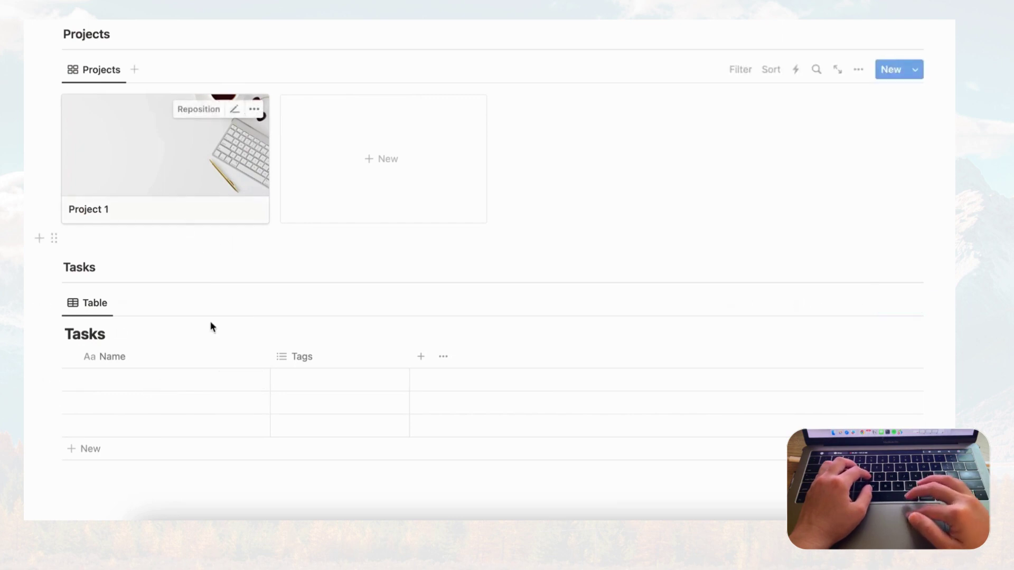
click(175, 390)
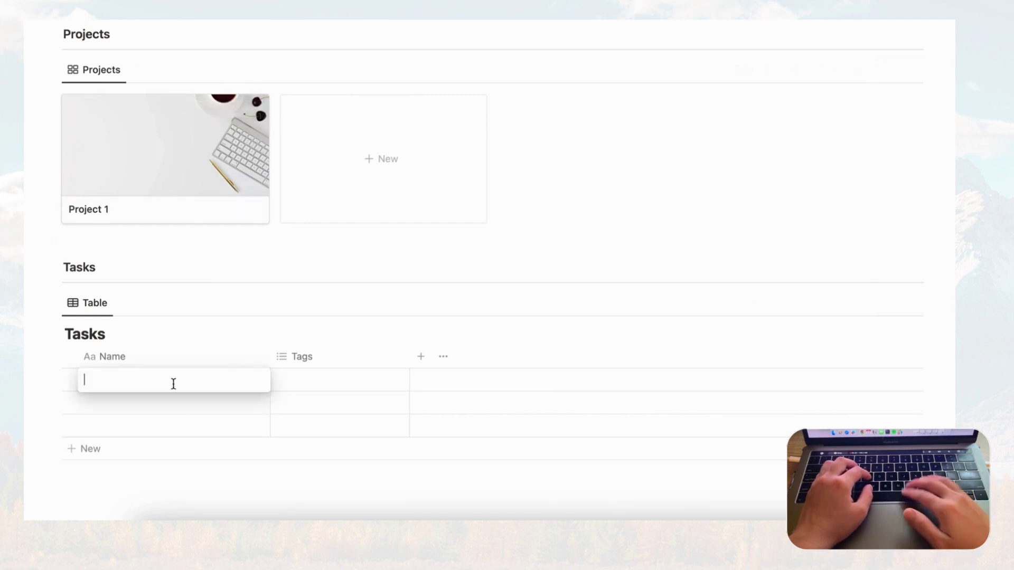
text(Task 1)
click(154, 401)
text(Task 2)
click(154, 426)
text(Task 3)
key(Escape)
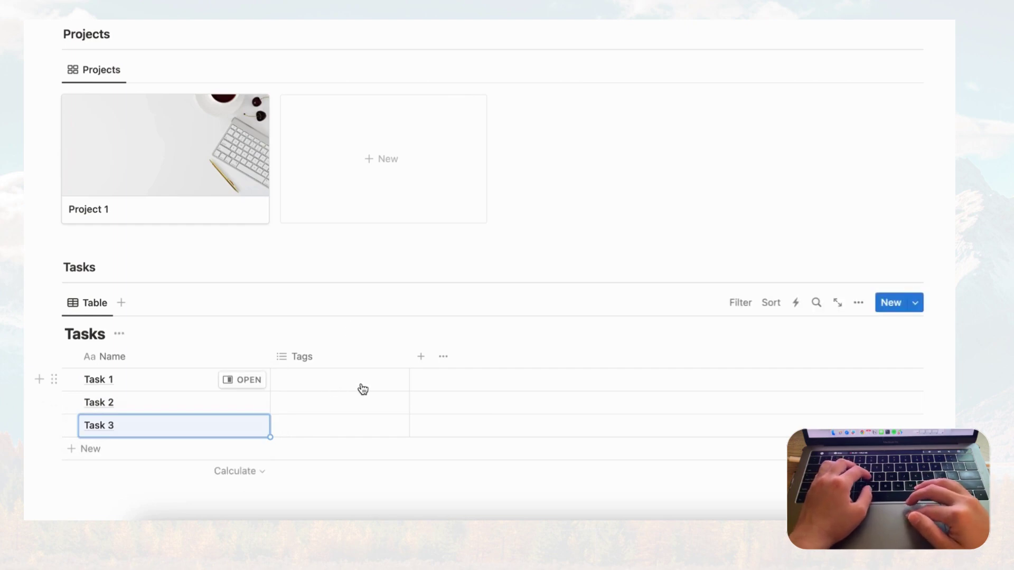
Create the tag "Computer Work" in the Tags property and assign it to Task 1
click(319, 383)
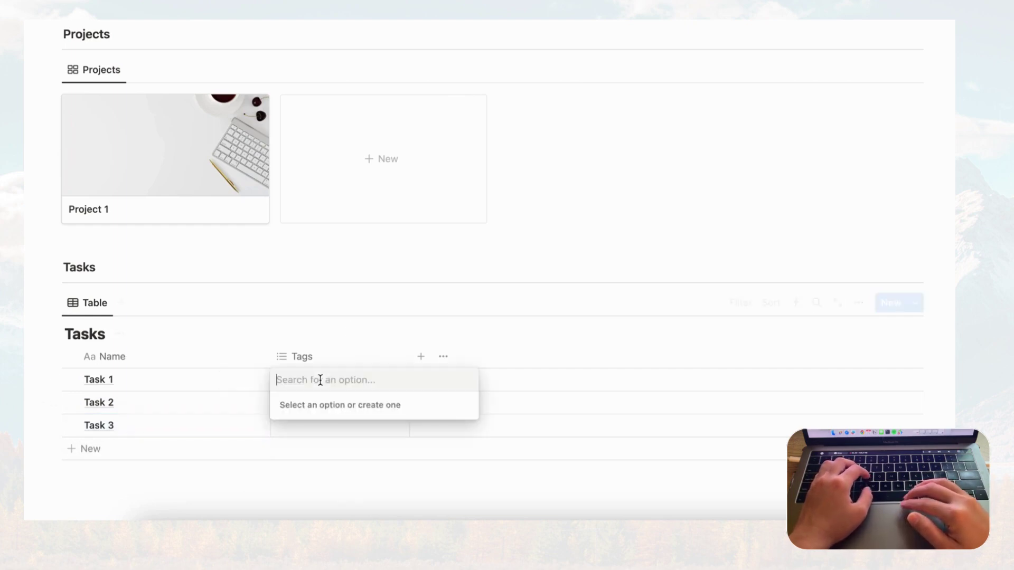
text(Computer)
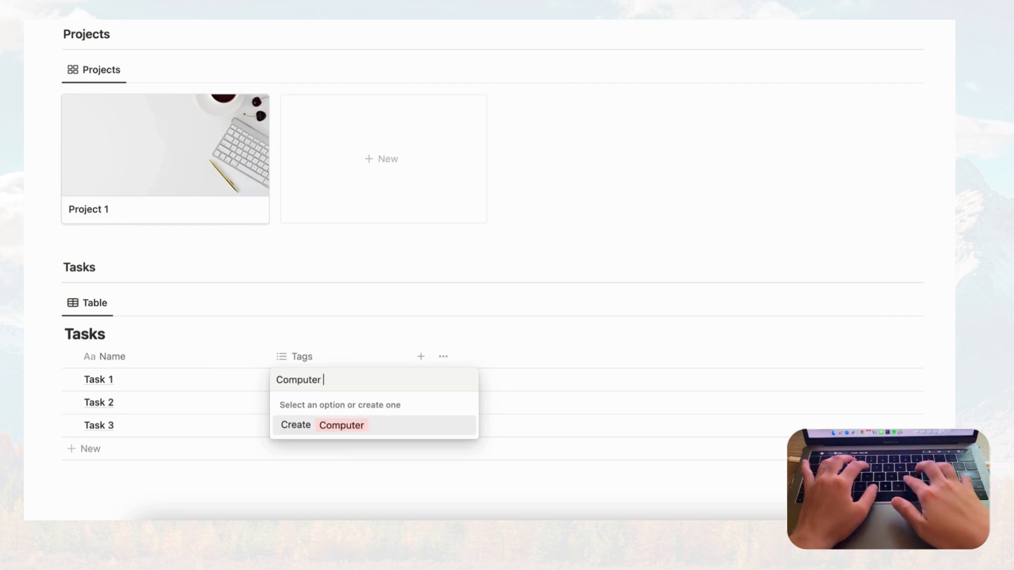
text( Work)
click(358, 424)
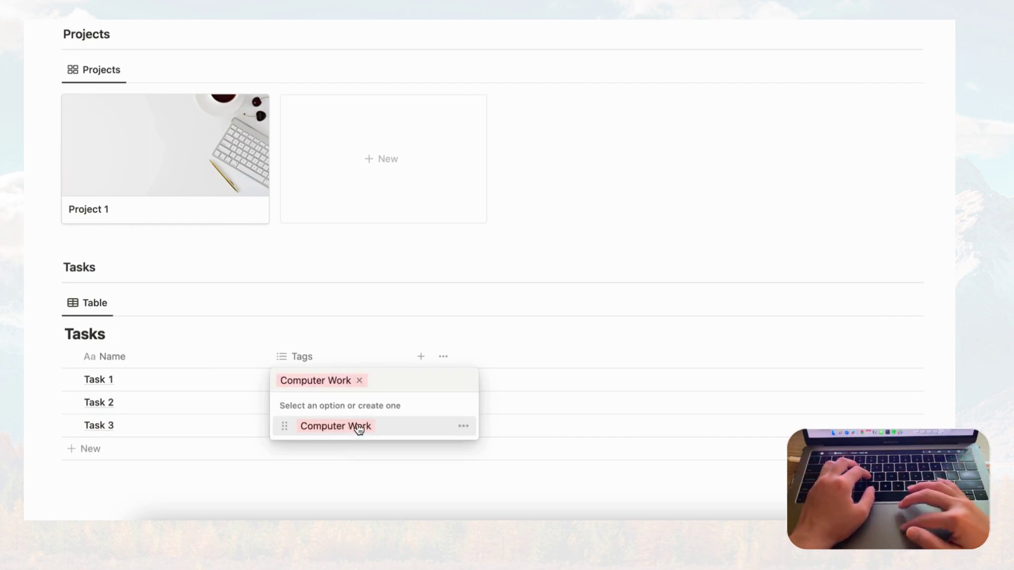
key(Escape)
Add a Person property to the Tasks table and narrow its column
click(422, 363)
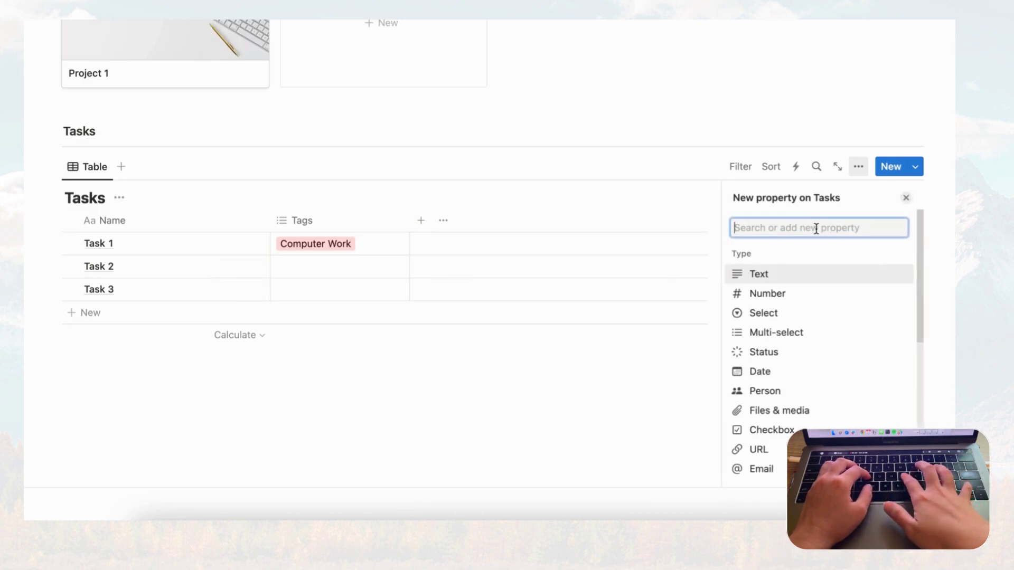
text(person)
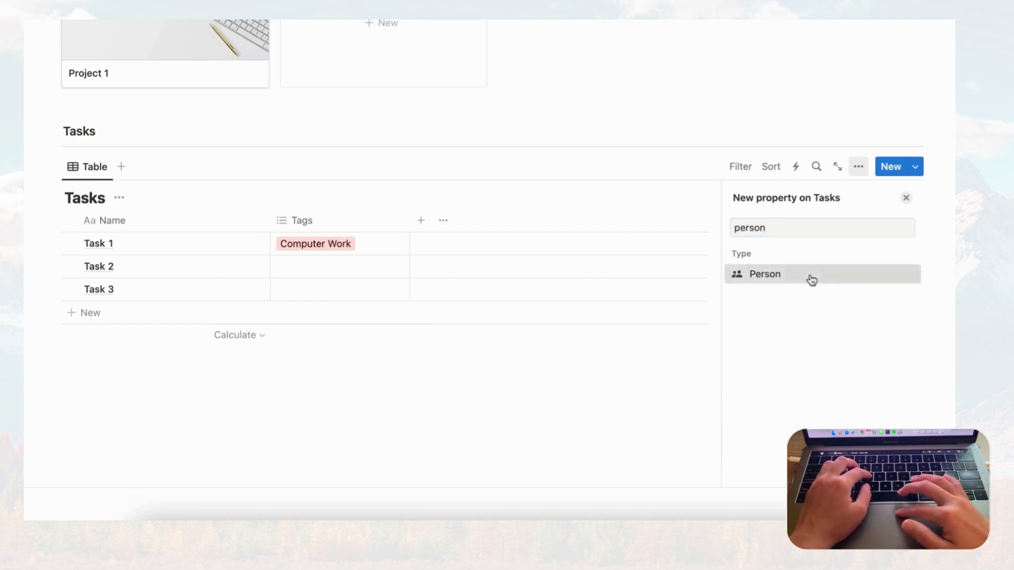
click(810, 276)
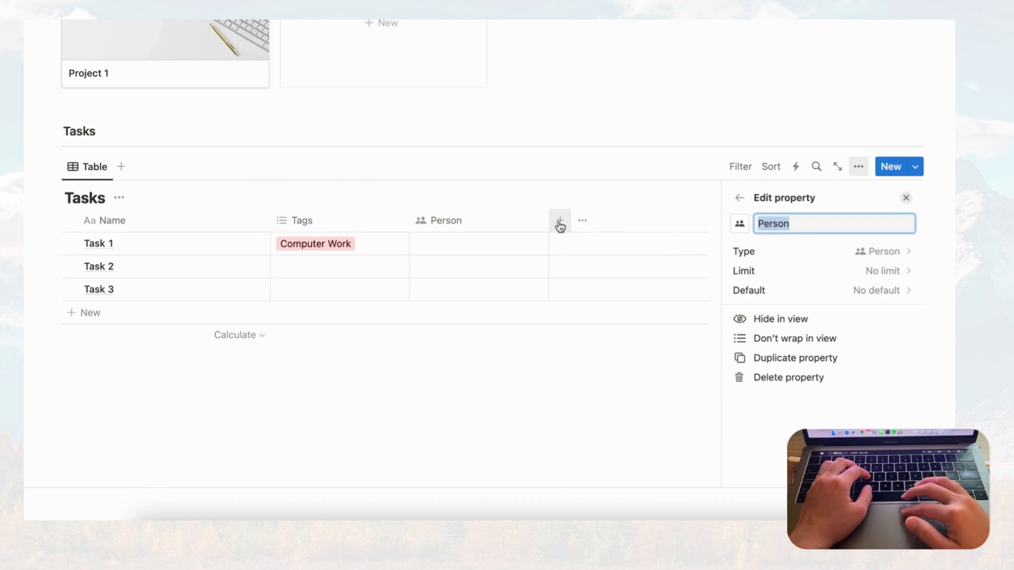
drag(550, 220, 509, 221)
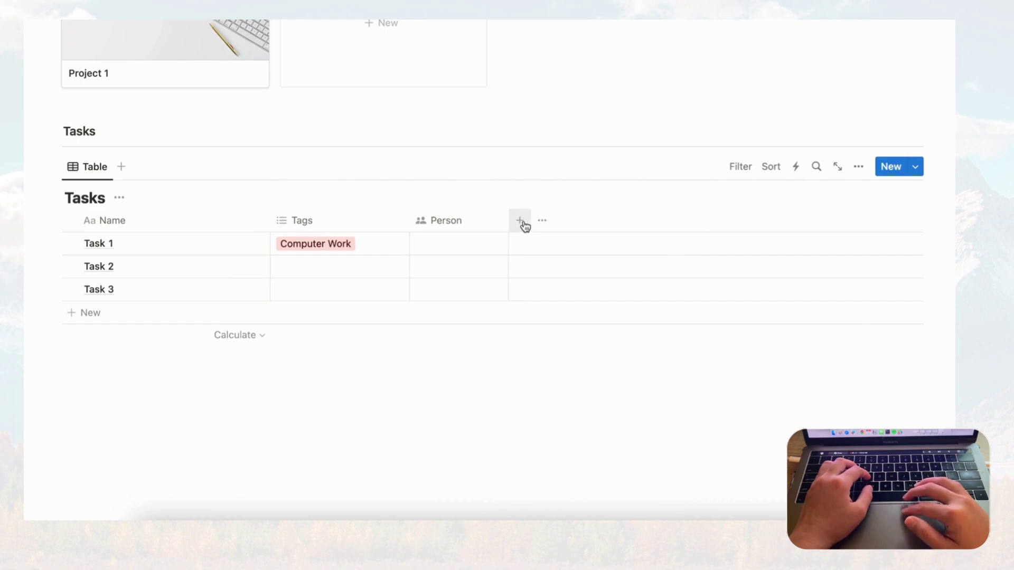
Add a Files & media property to the Tasks table
click(528, 226)
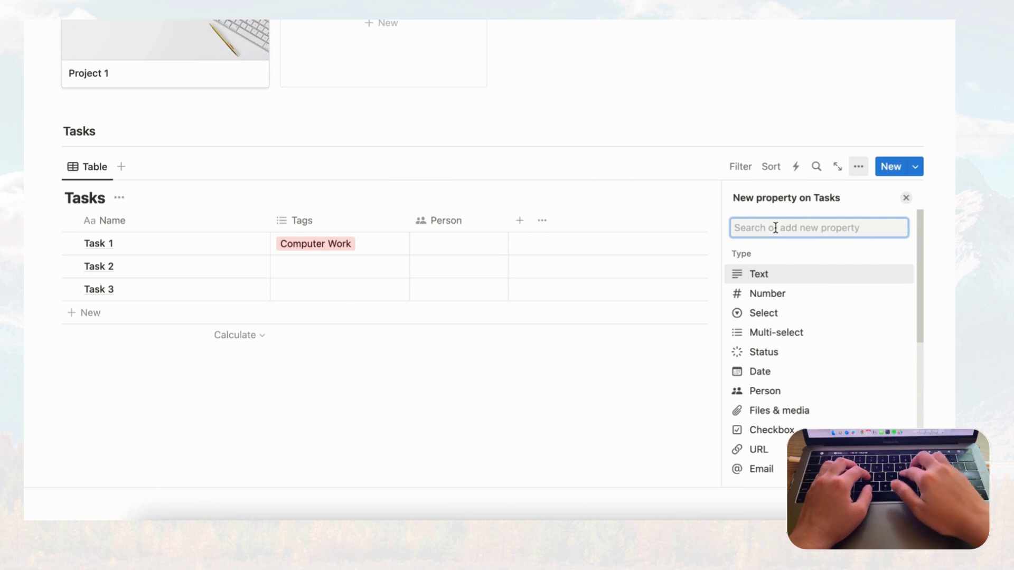
click(793, 411)
click(906, 198)
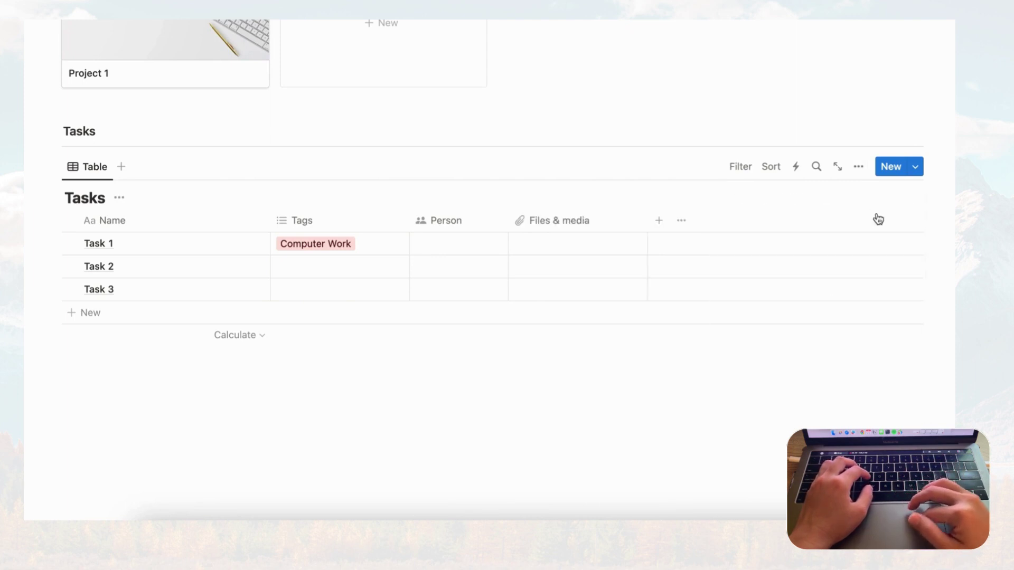
Add a Status property to the Tasks table, place it between Name and Tags, and narrow its column
click(659, 222)
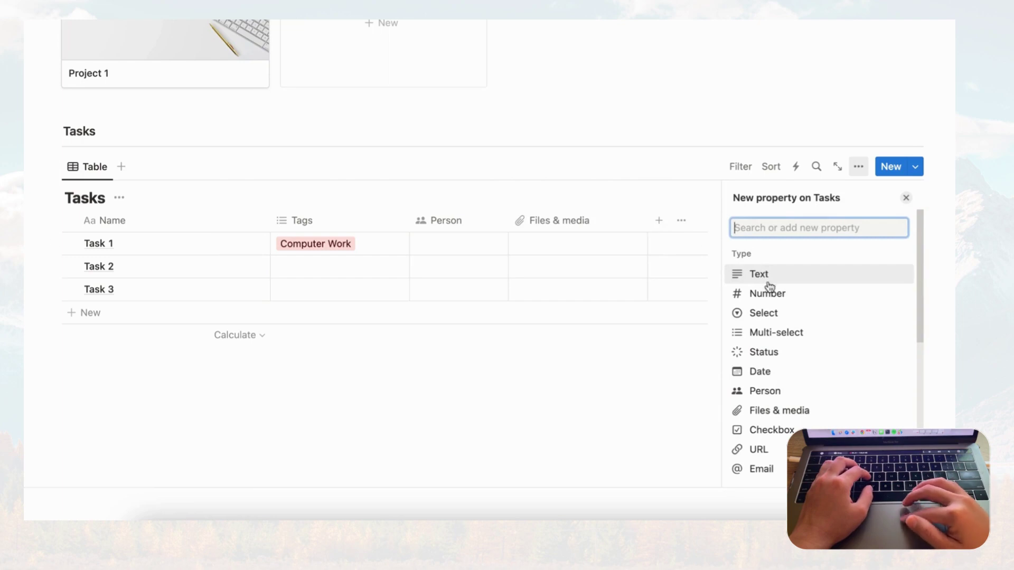
click(760, 352)
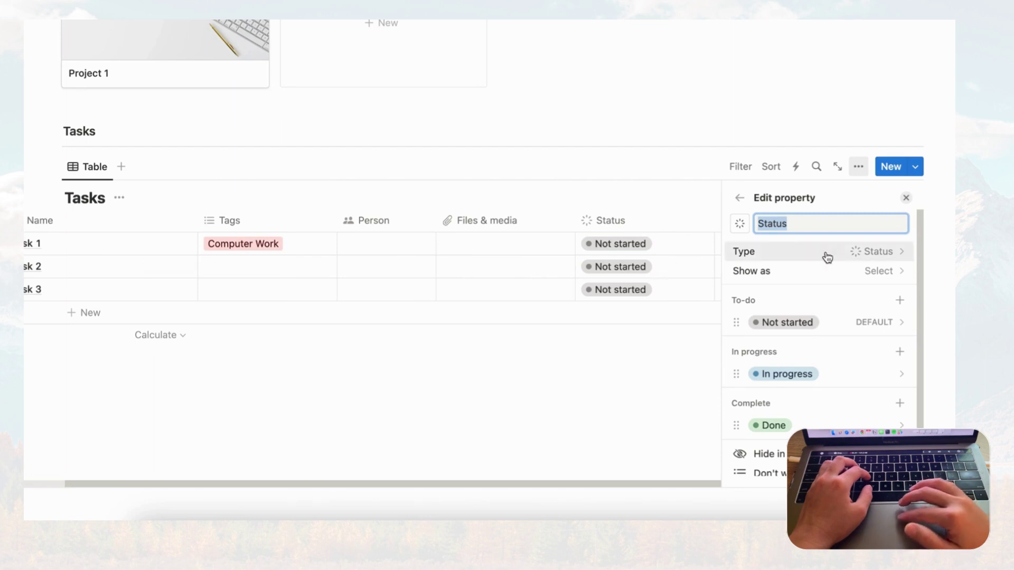
click(906, 198)
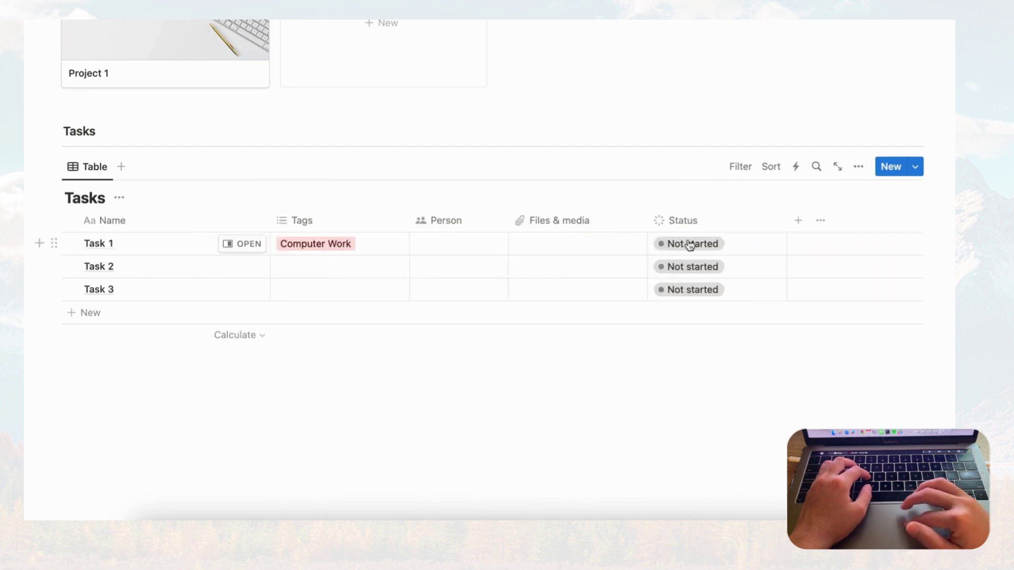
drag(707, 222, 338, 220)
drag(410, 219, 388, 220)
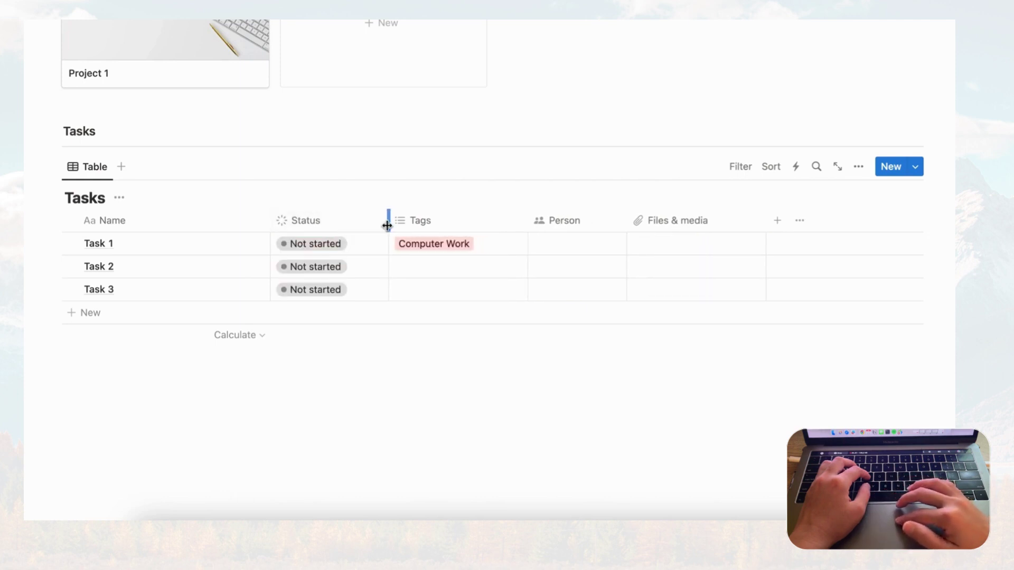
Add a Status property to the Project 1 page in the Projects gallery and close the page
scroll(417, 276, up, 2)
scroll(417, 276, up, 1)
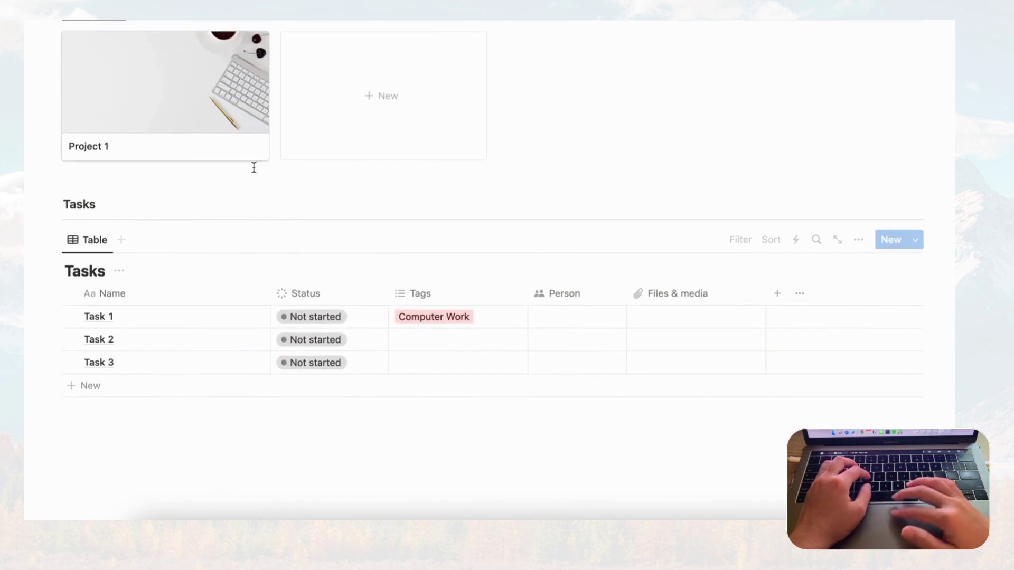
click(205, 153)
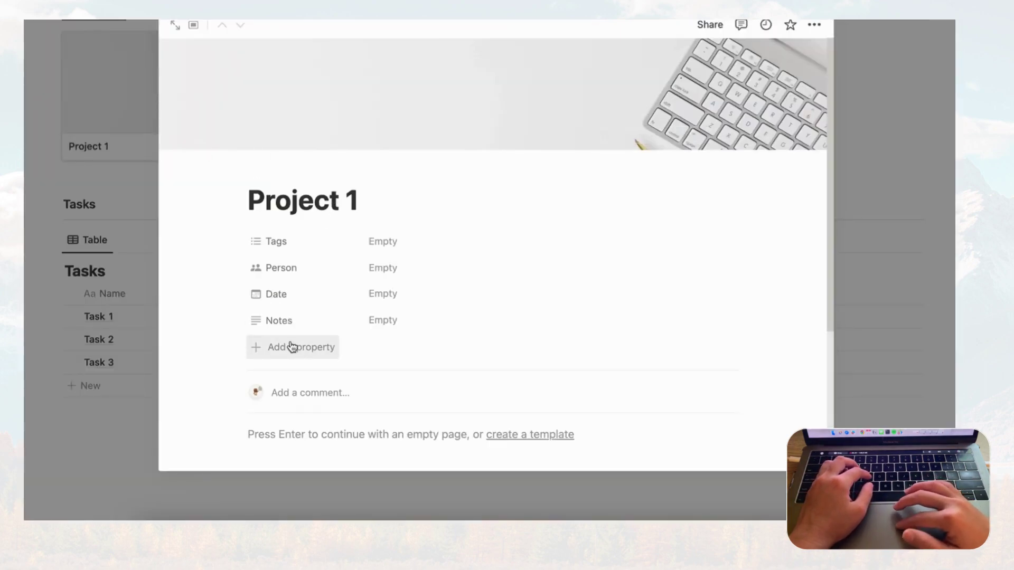
click(309, 350)
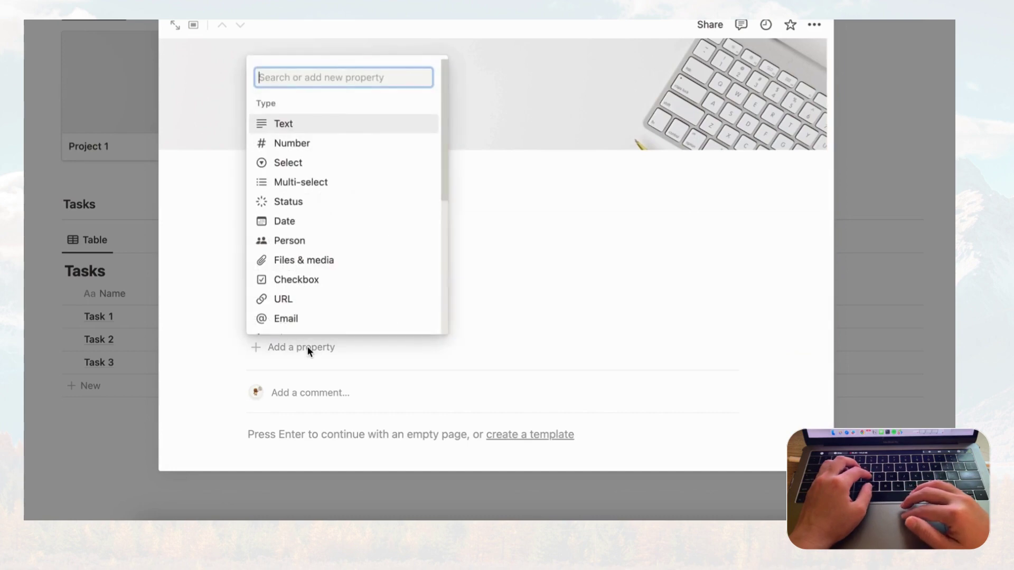
click(328, 205)
click(214, 258)
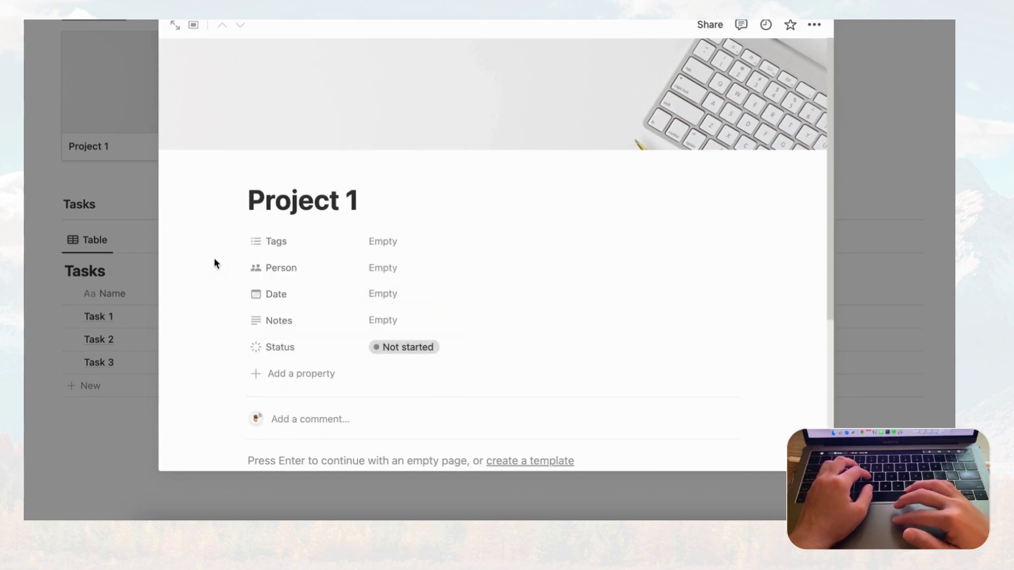
click(125, 195)
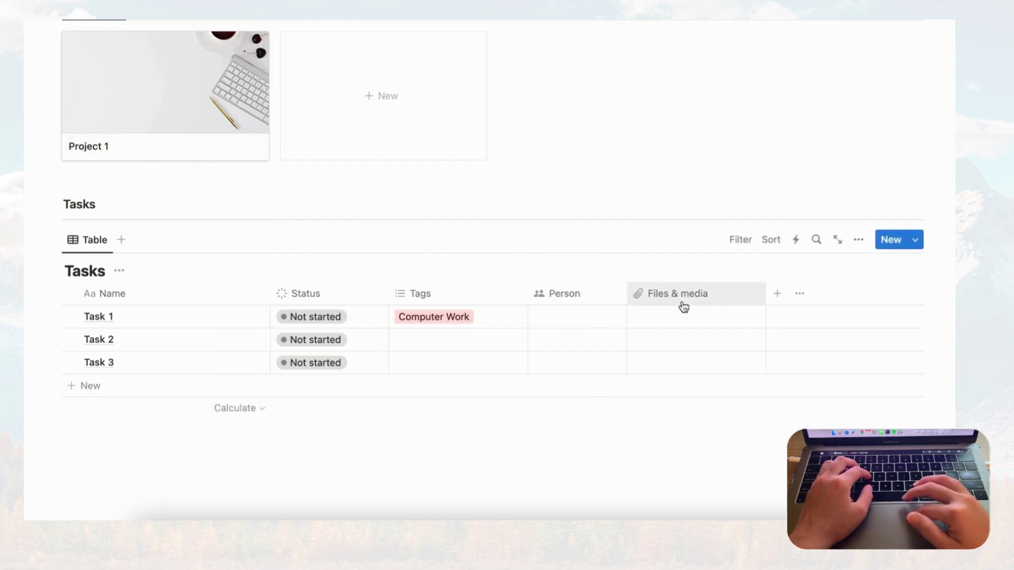
Add a Date property named "Due Date" to the Tasks table, place it between Status and Tags, and narrow its column
click(777, 294)
text(date)
click(760, 274)
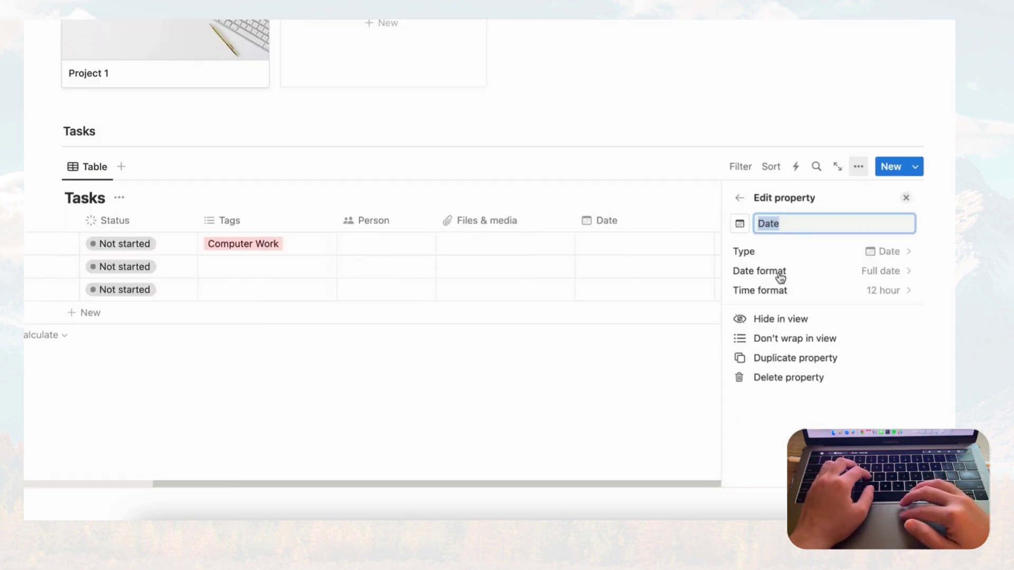
text(Due Date)
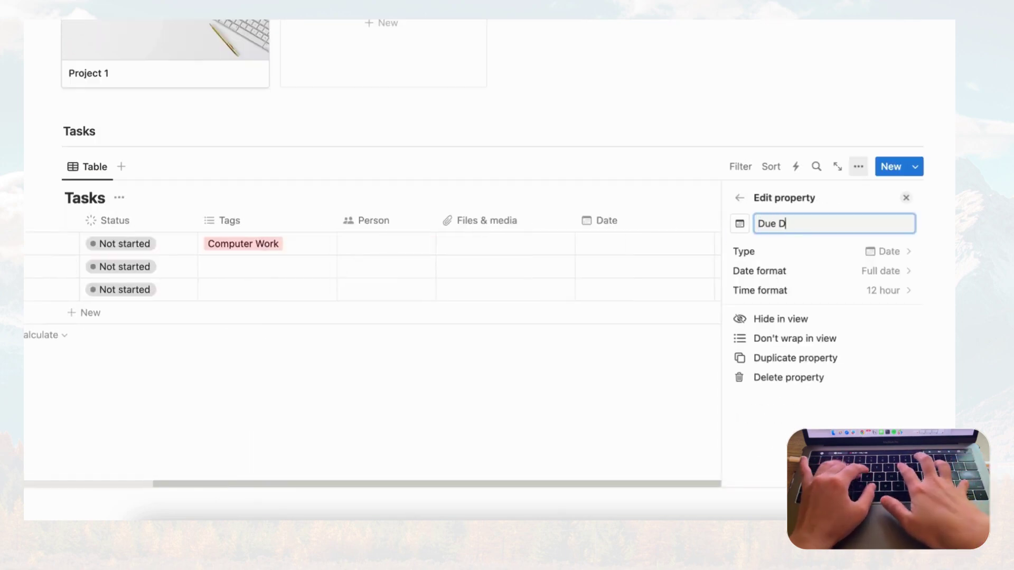
click(906, 198)
drag(785, 219, 425, 235)
drag(500, 221, 478, 223)
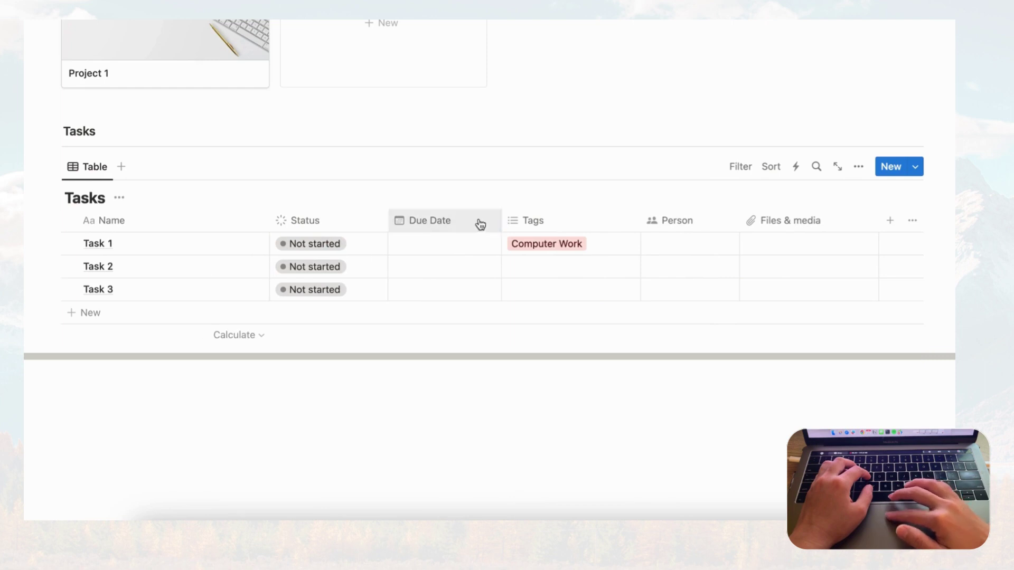
Add a Relation property to the Tasks table linked to this page's Projects database, with the related Tasks property shown on Projects
click(892, 222)
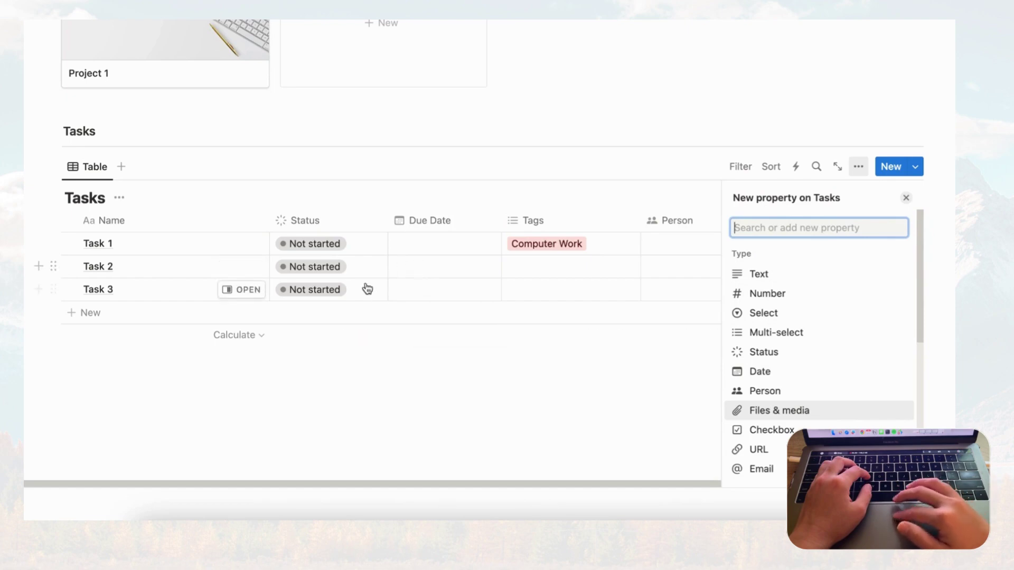
scroll(435, 270, right, 8)
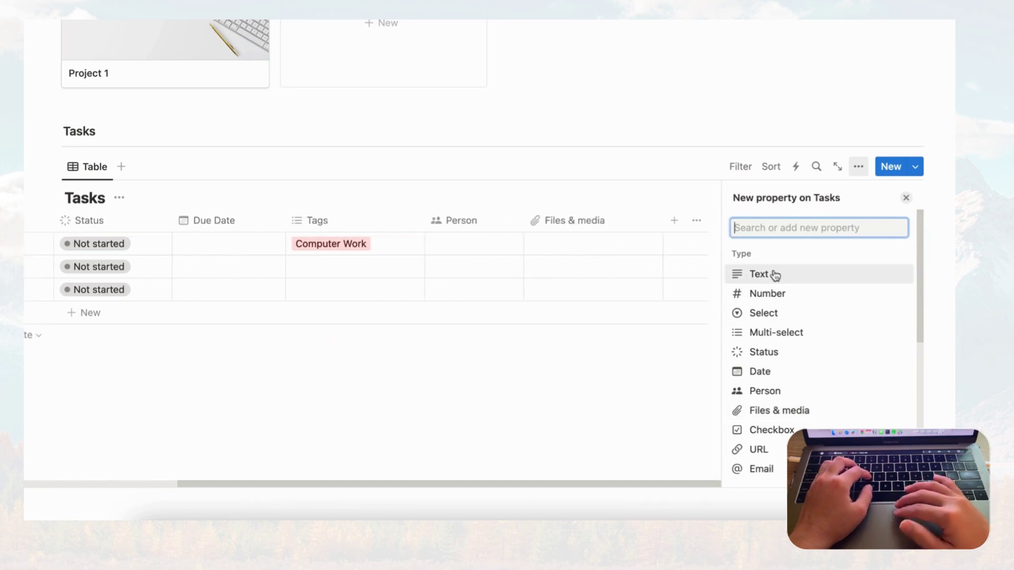
scroll(774, 275, down, 1)
scroll(775, 275, down, 3)
scroll(771, 417, down, 1)
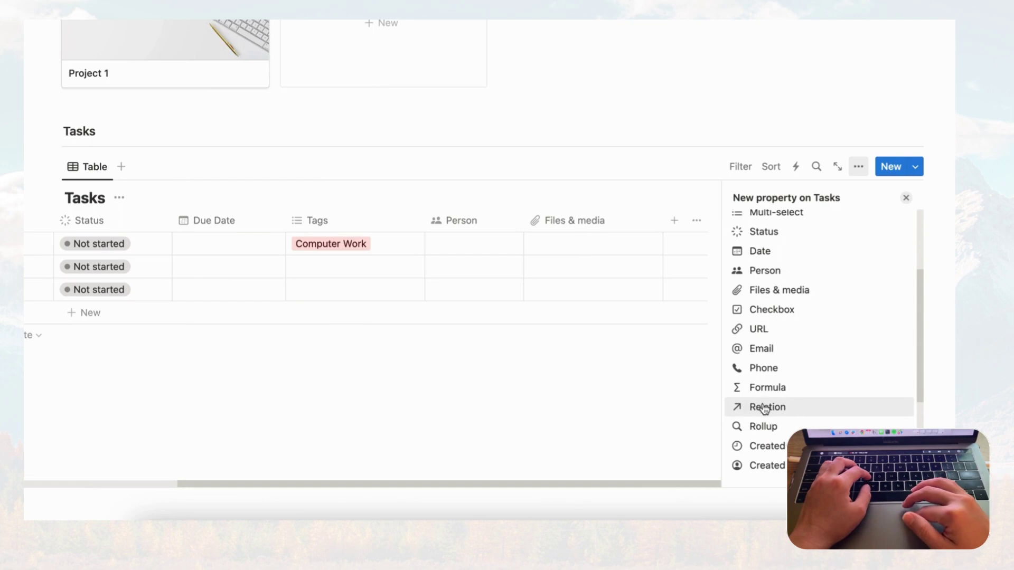
click(770, 411)
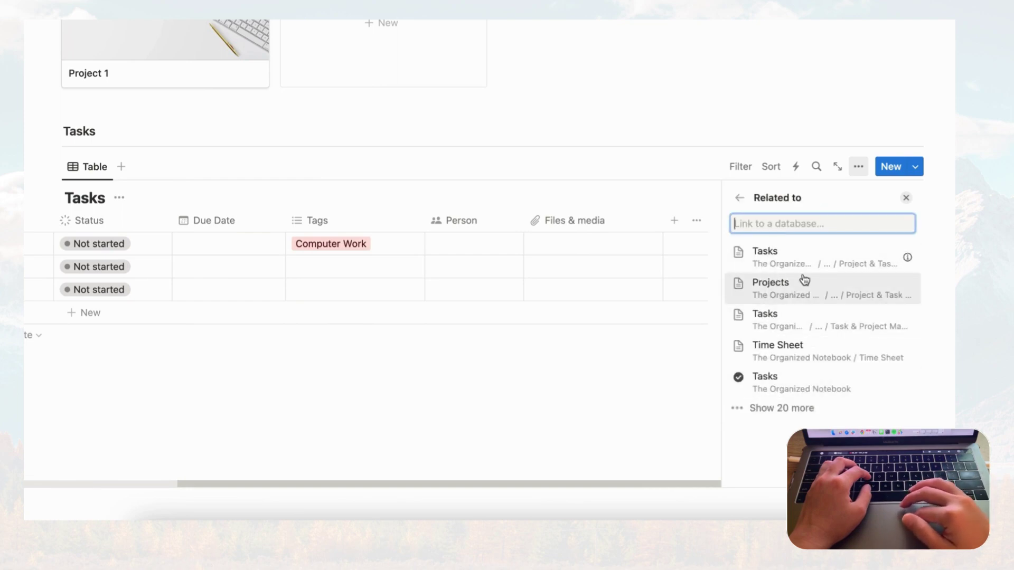
click(799, 294)
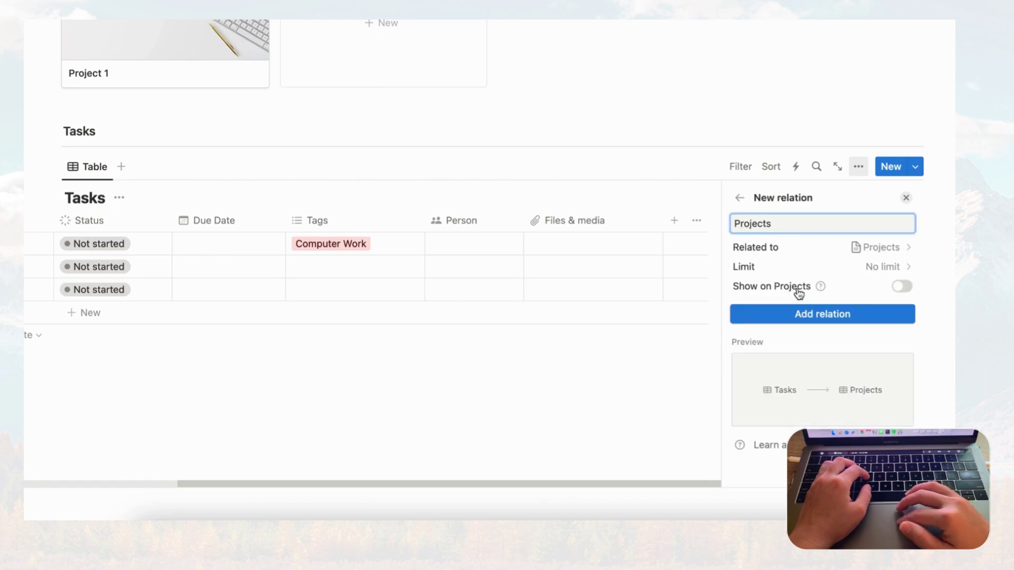
click(906, 288)
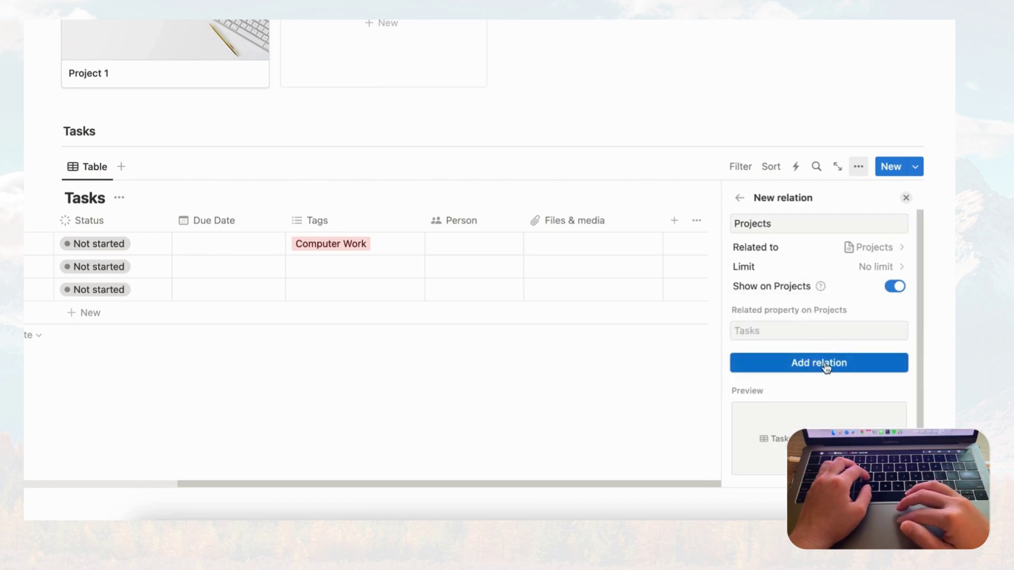
click(826, 368)
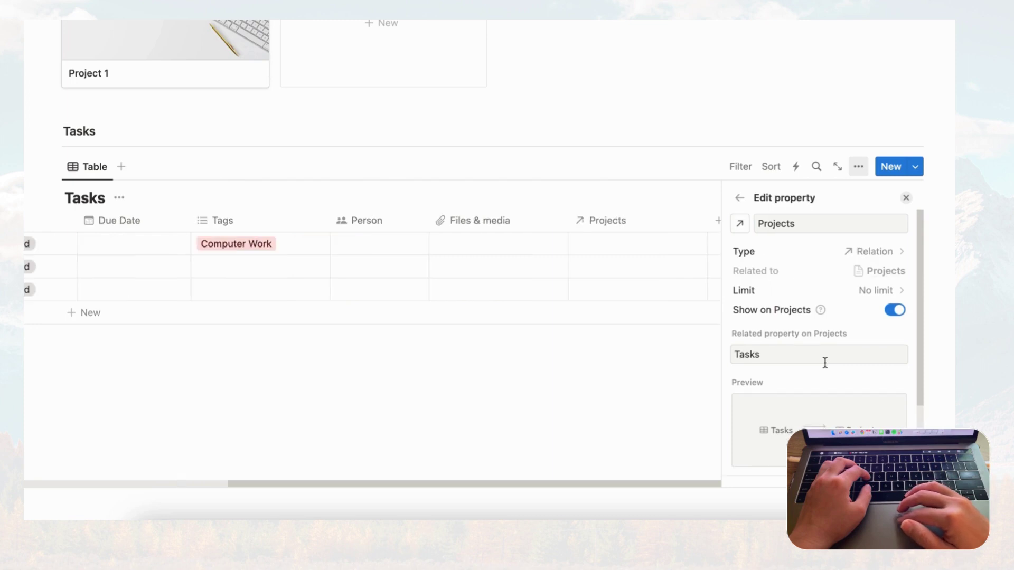
click(906, 199)
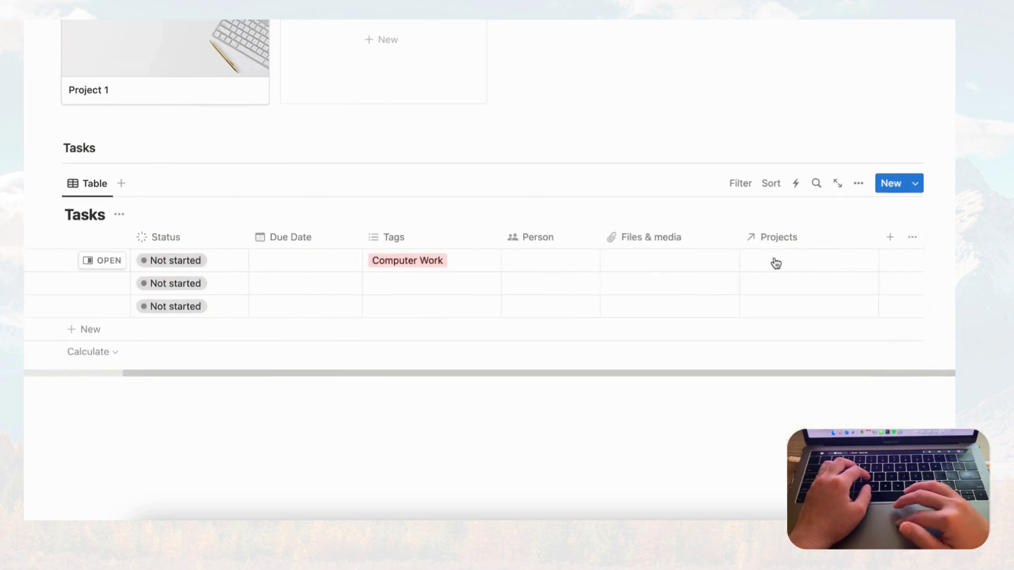
Link Task 1 to Project 1 in the Projects relation column
click(797, 262)
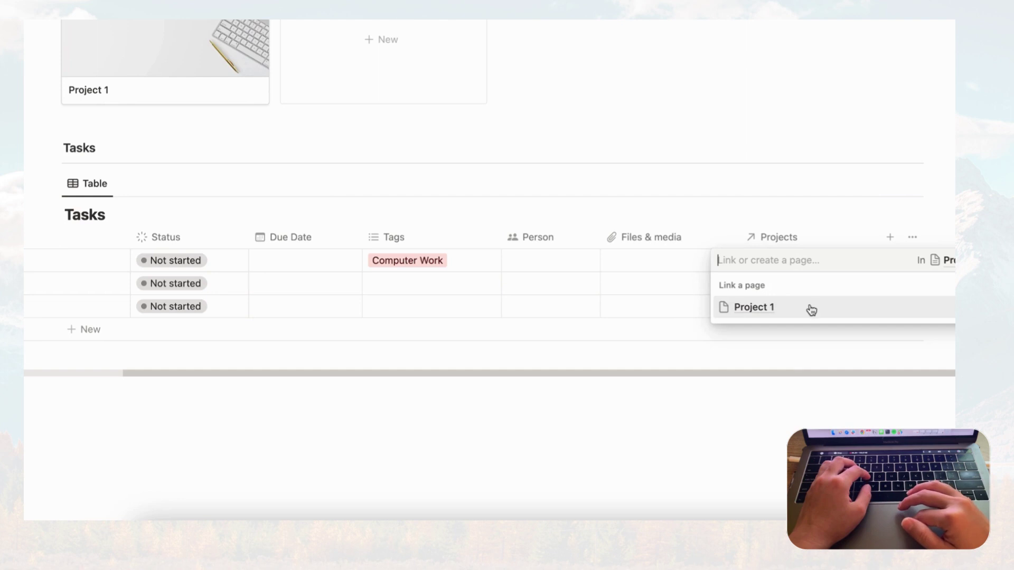
click(816, 312)
key(Escape)
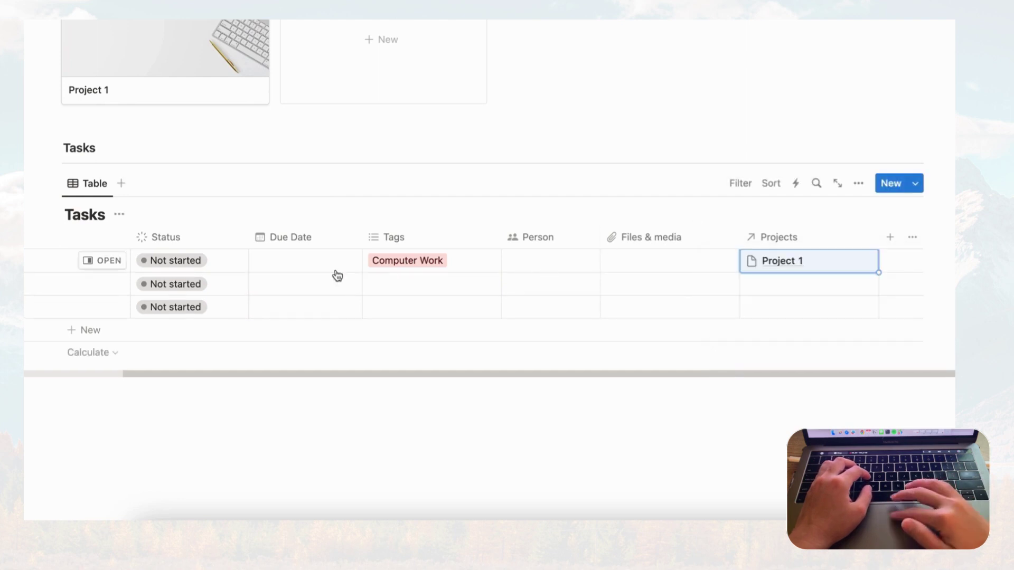
Set Task 1's due date to September 24, 2023 and narrow the Name column of the Tasks table
click(318, 266)
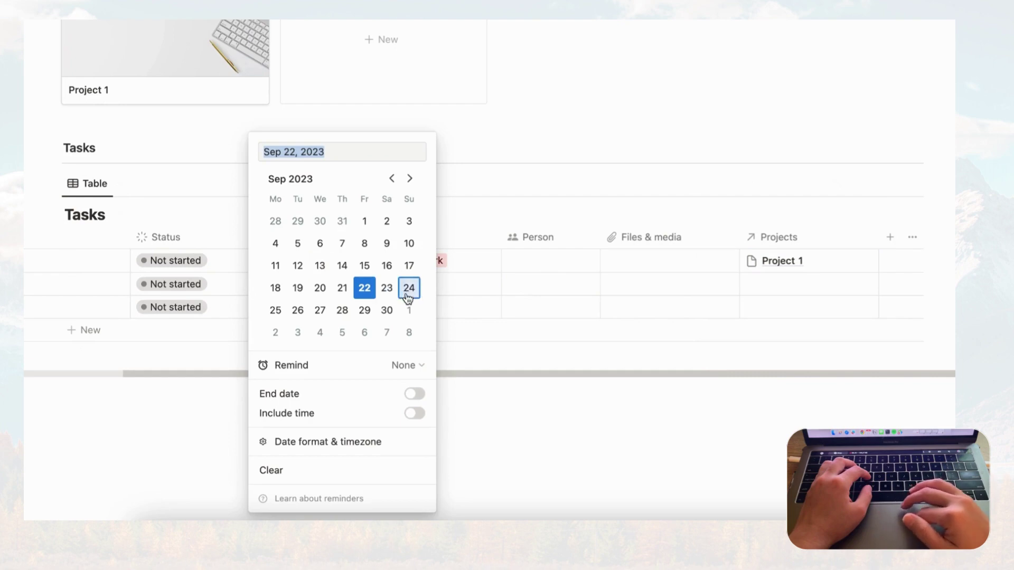
click(410, 289)
click(474, 217)
scroll(421, 277, left, 3)
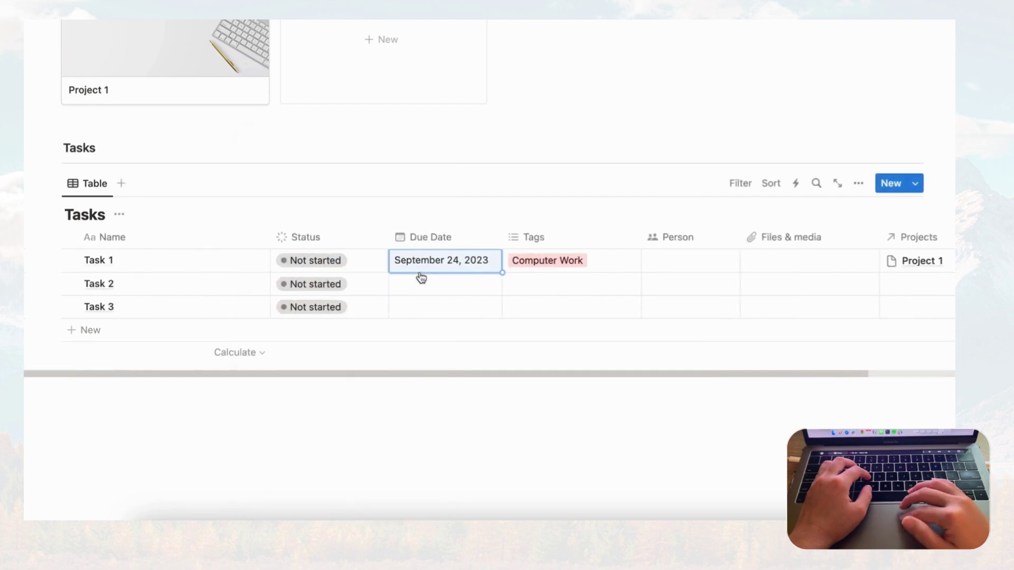
drag(270, 235, 168, 234)
Create a new template for the Projects database and title it "Project Entry"
scroll(259, 263, up, 5)
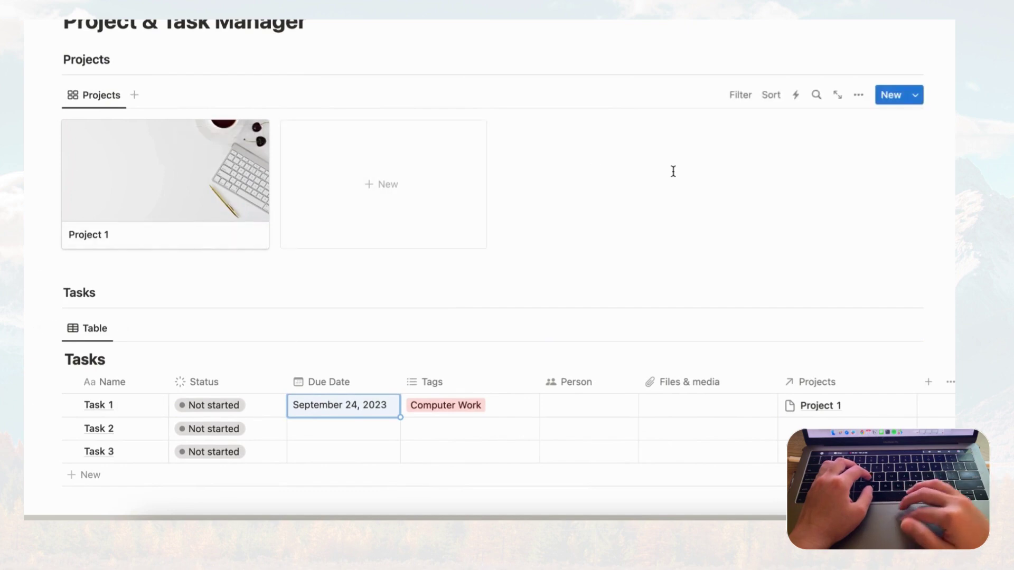
click(917, 100)
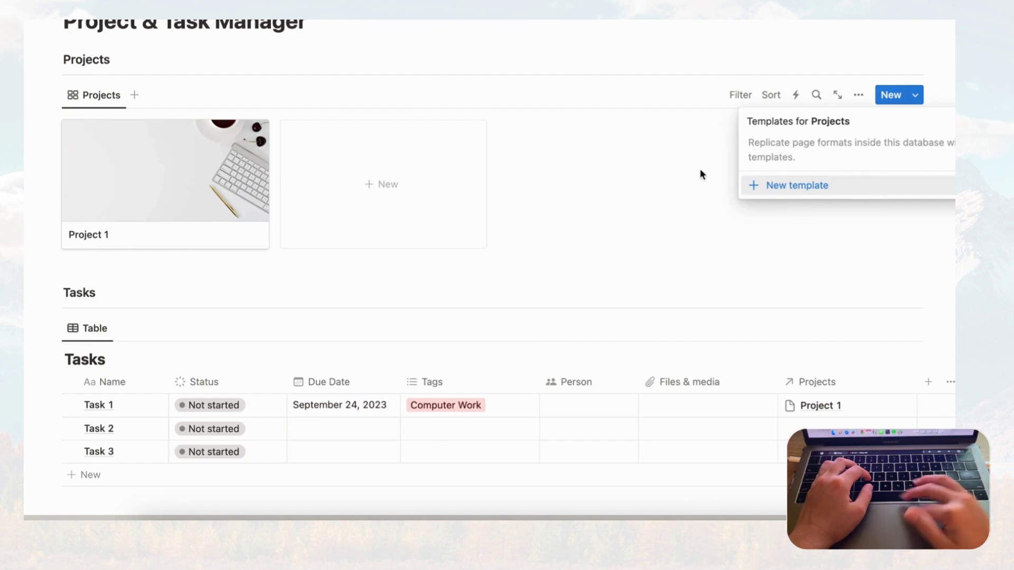
click(803, 186)
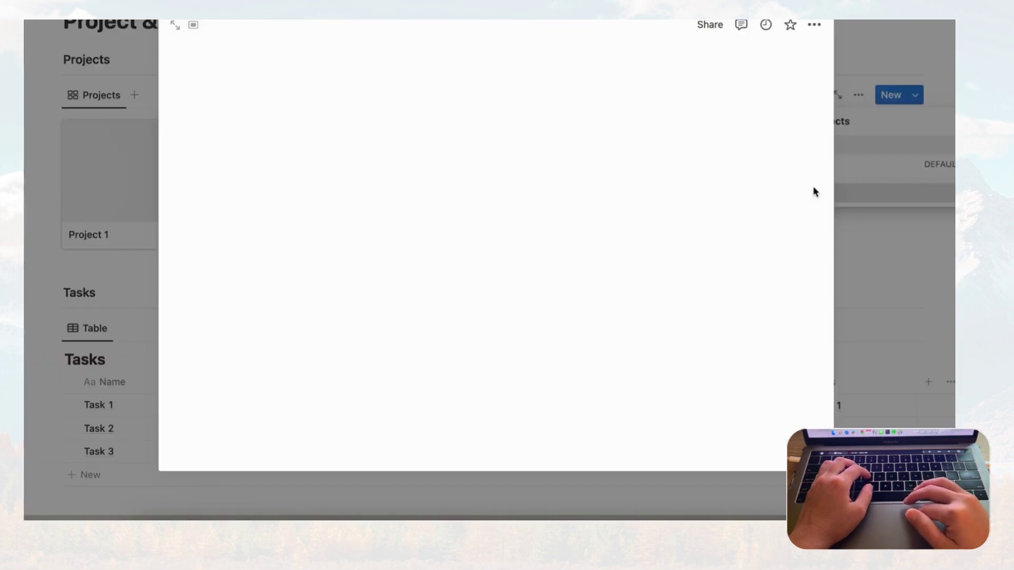
text(P)
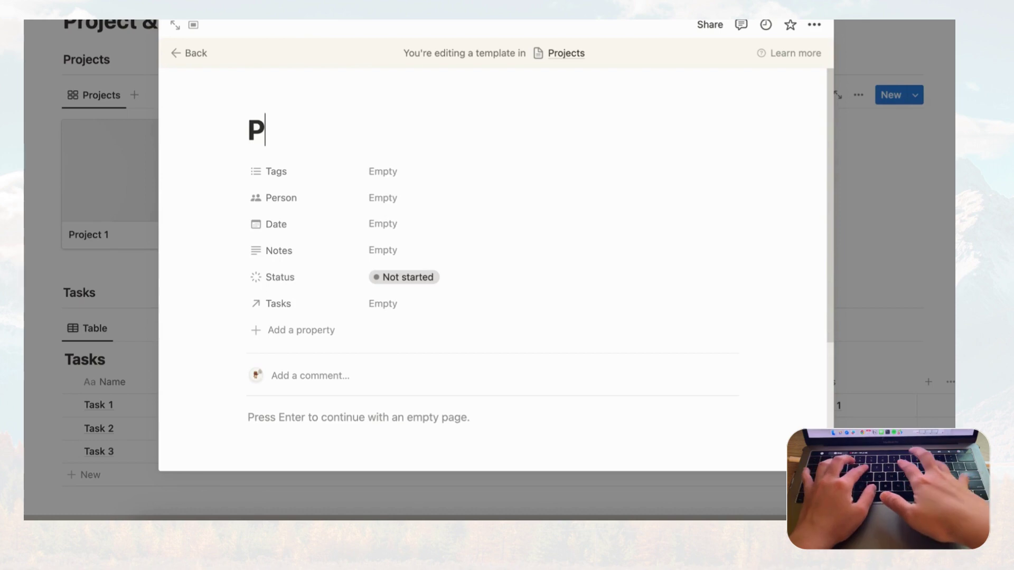
text(roject Entry)
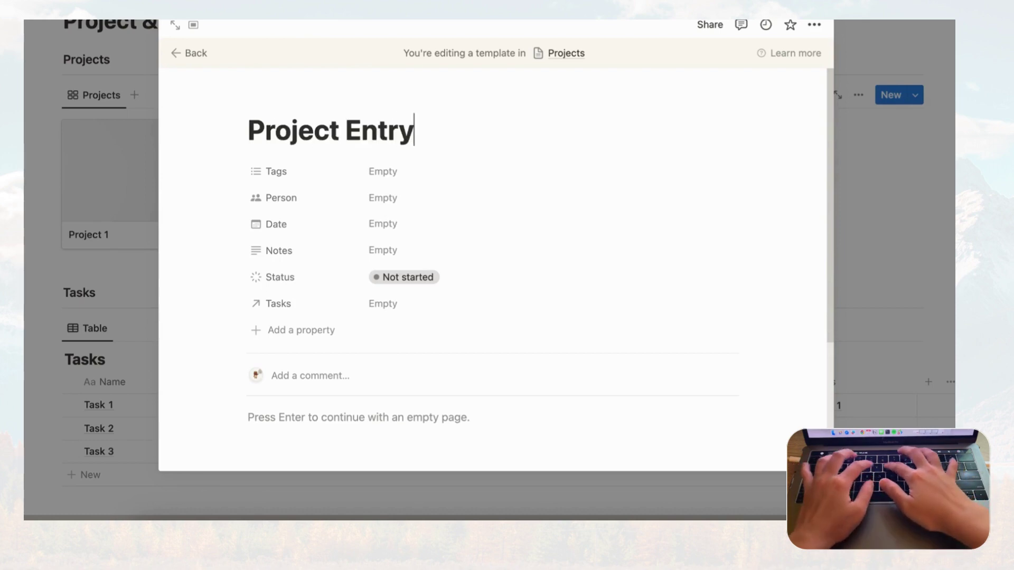
Insert a linked view of this page's Tasks database in the Project Entry template body, copying its existing Table view
scroll(413, 314, down, 3)
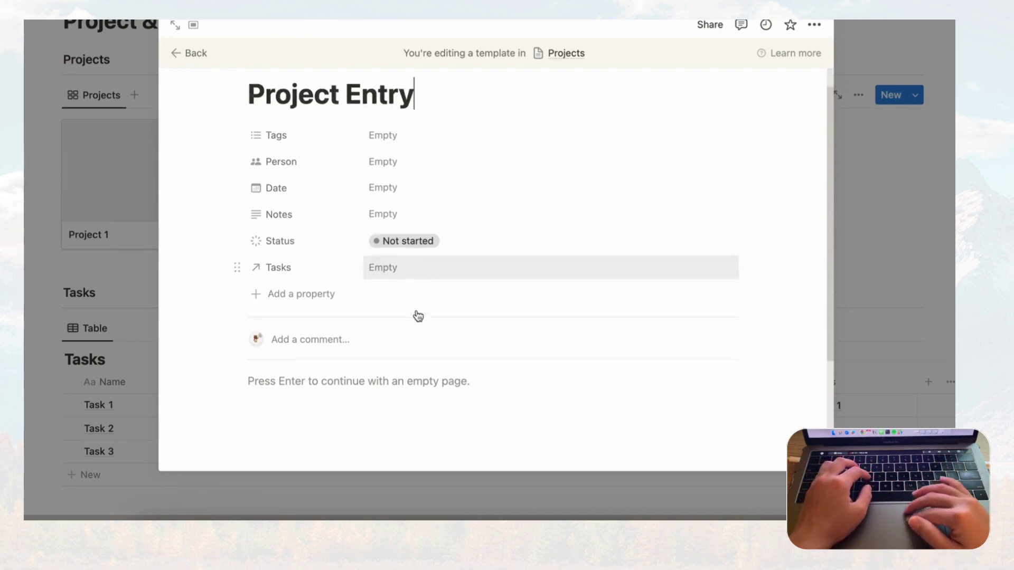
click(297, 256)
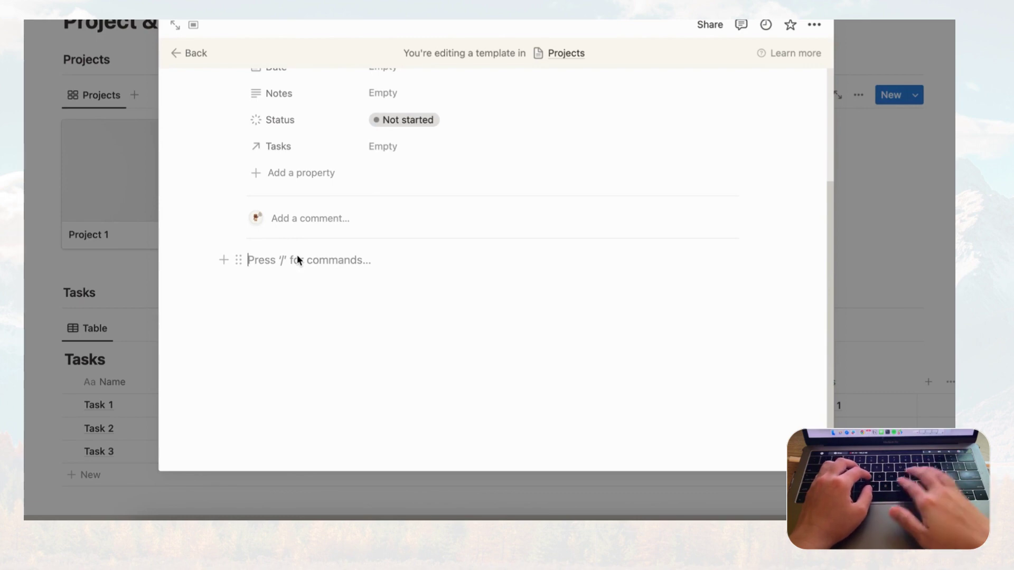
text(/)
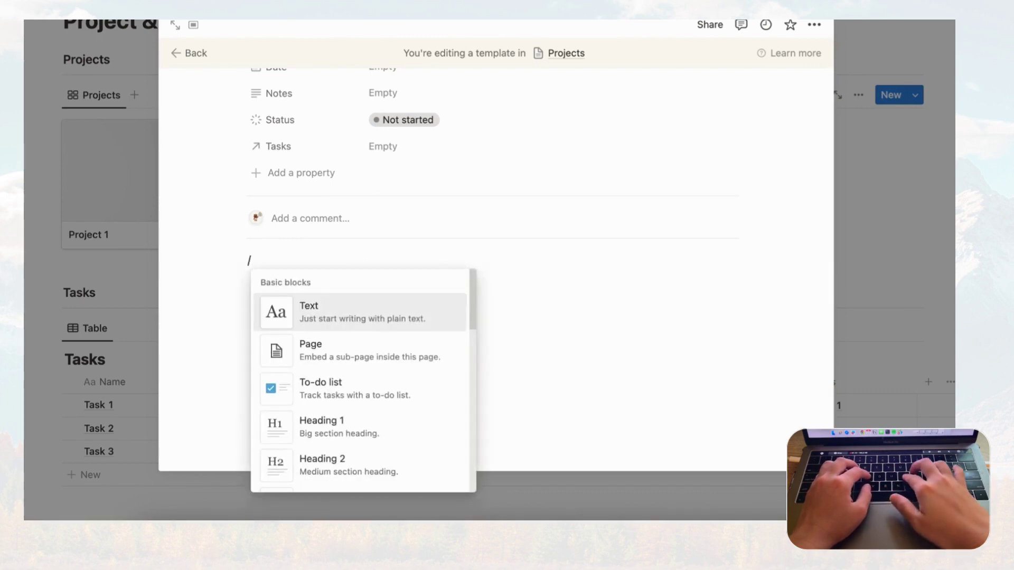
text(link)
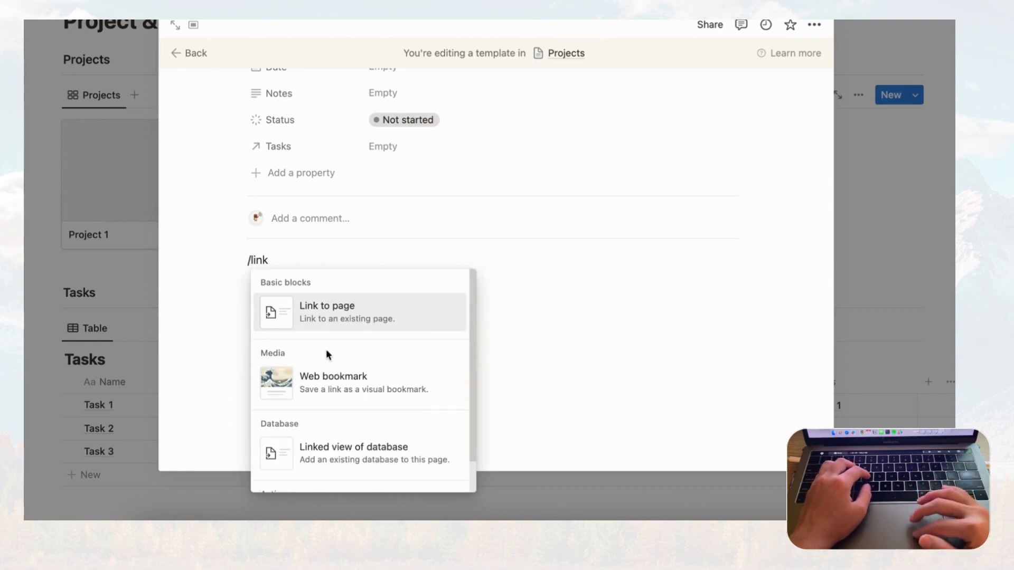
scroll(326, 349, down, 2)
click(378, 422)
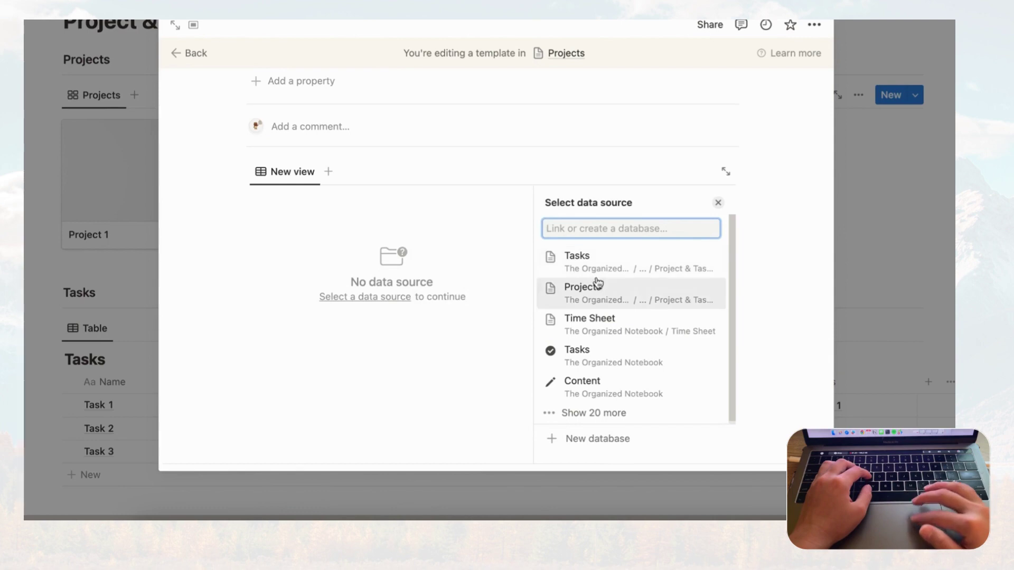
click(613, 265)
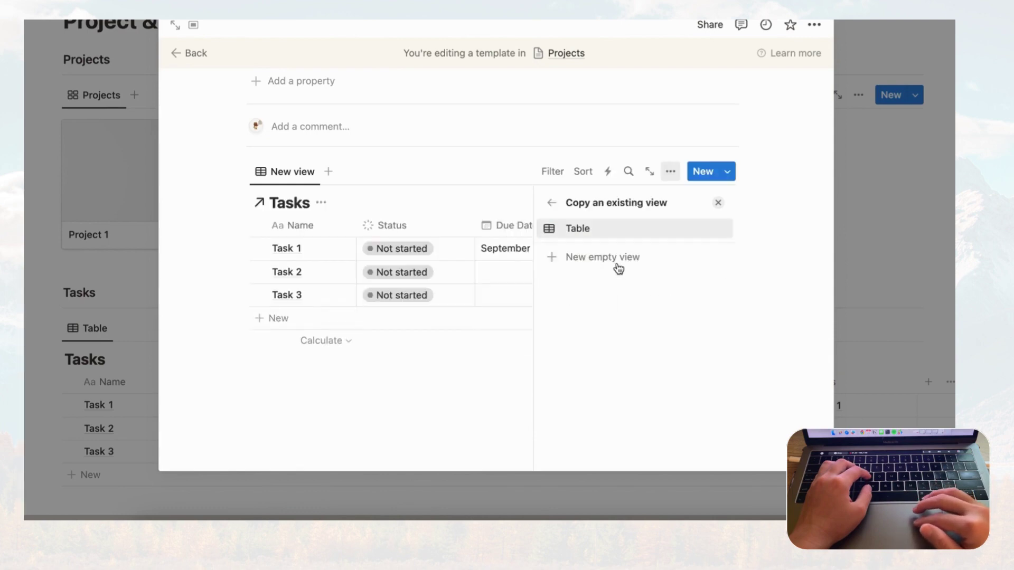
click(681, 230)
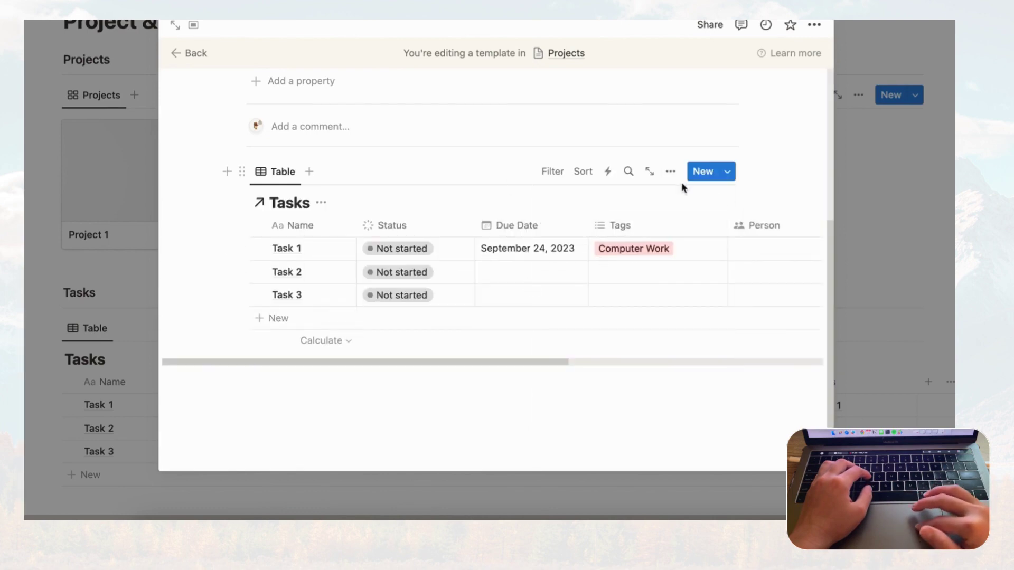
Hide the database title of the linked Tasks view in the template
click(671, 166)
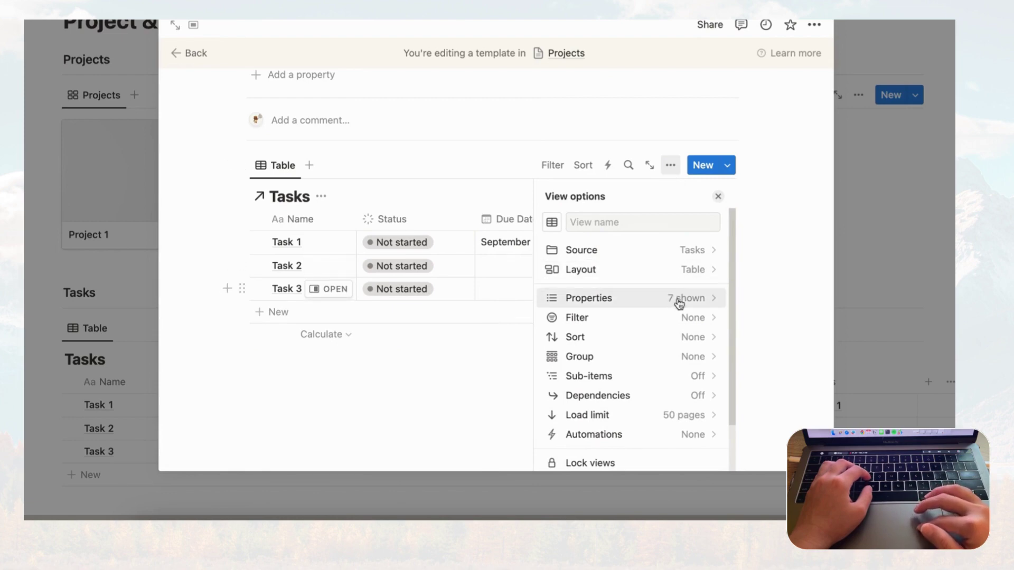
click(688, 276)
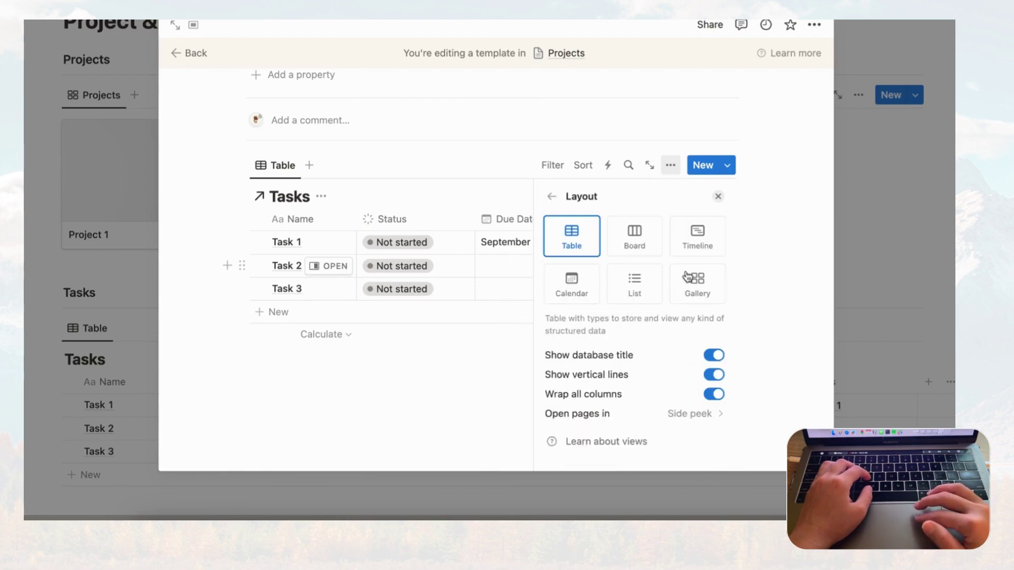
click(722, 362)
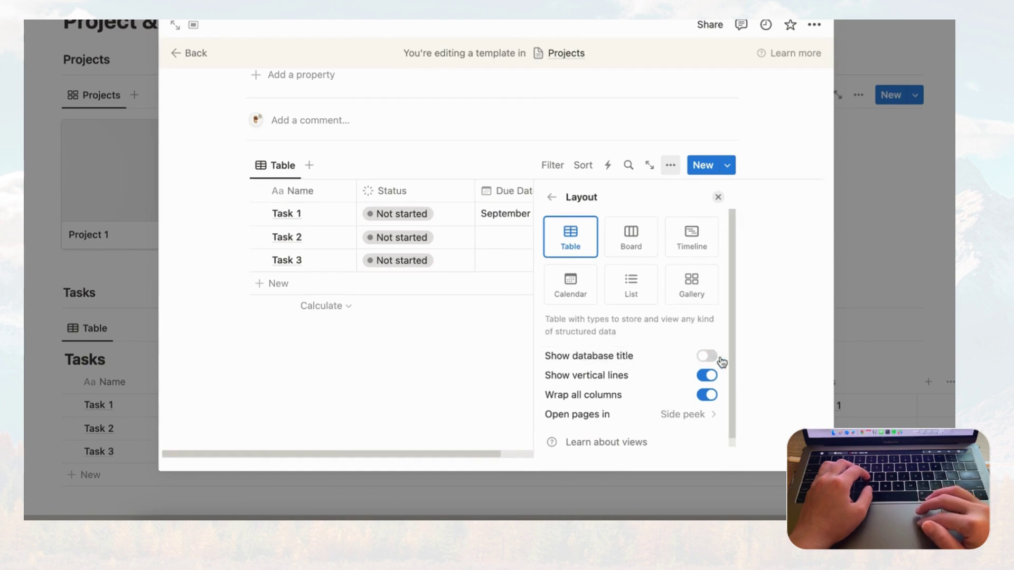
click(719, 198)
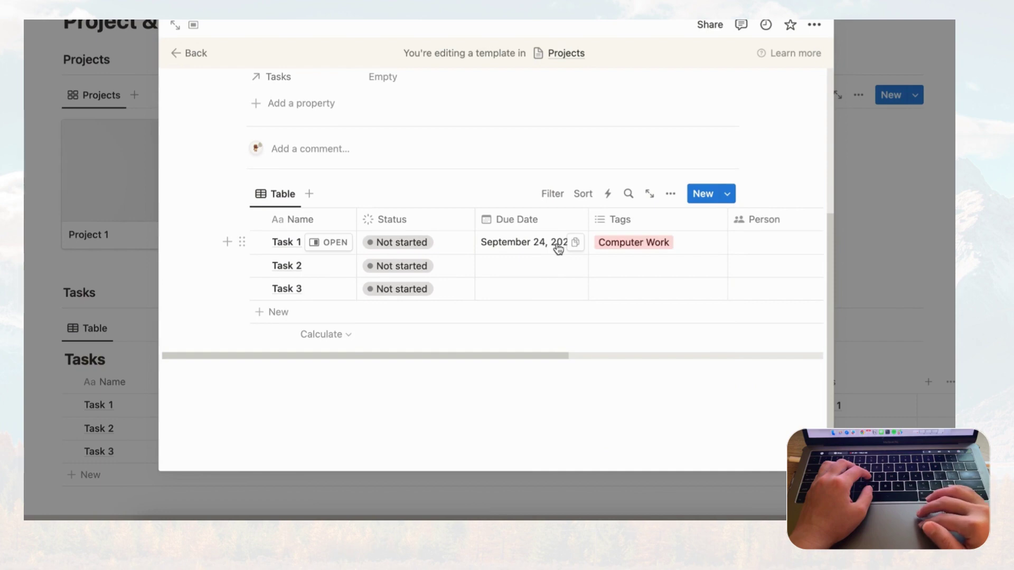
Filter the template's linked Tasks view so that Projects contains Project Entry
scroll(555, 244, right, 6)
scroll(344, 278, left, 6)
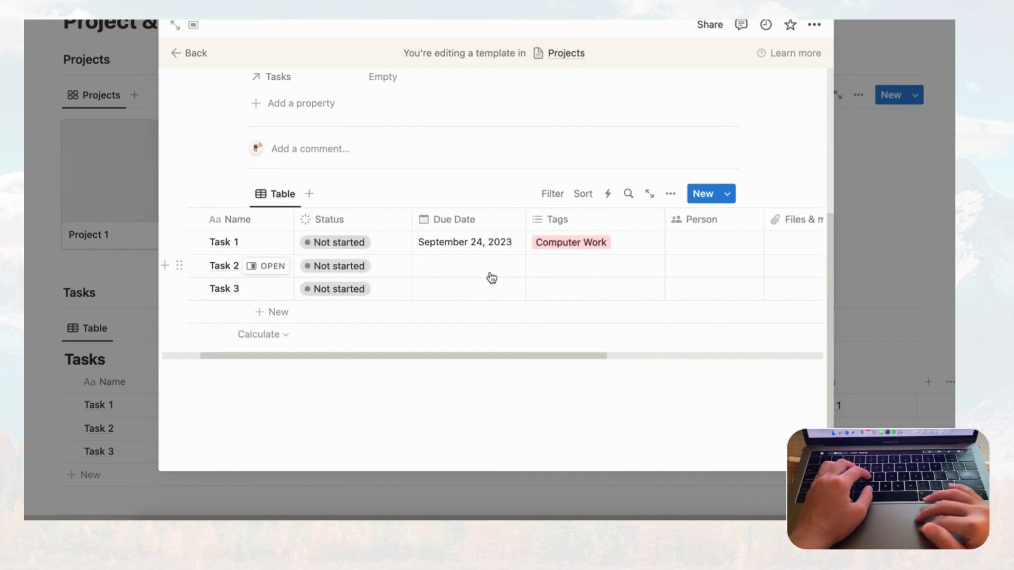
scroll(489, 279, right, 5)
scroll(594, 241, right, 1)
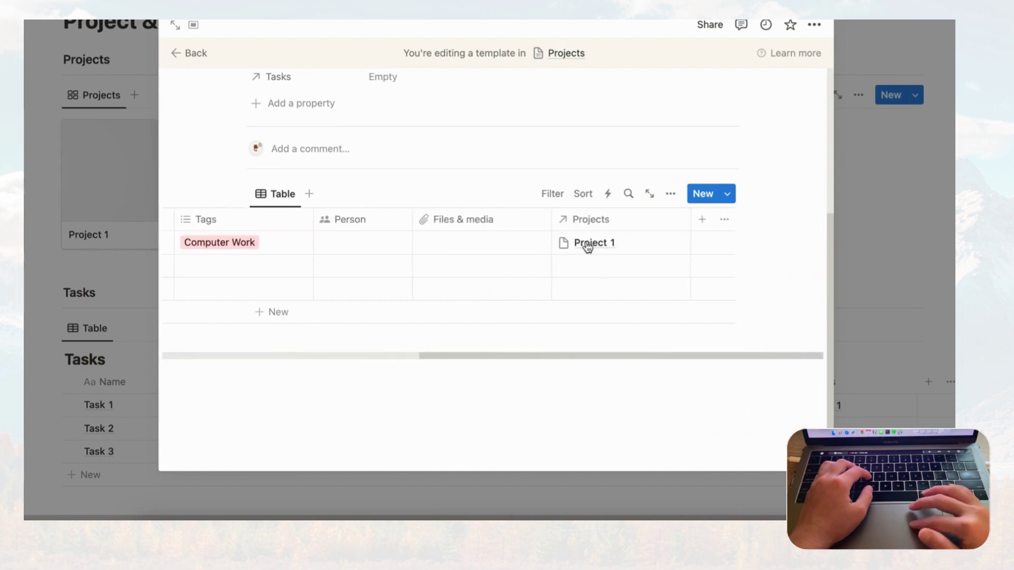
scroll(618, 247, left, 6)
click(553, 194)
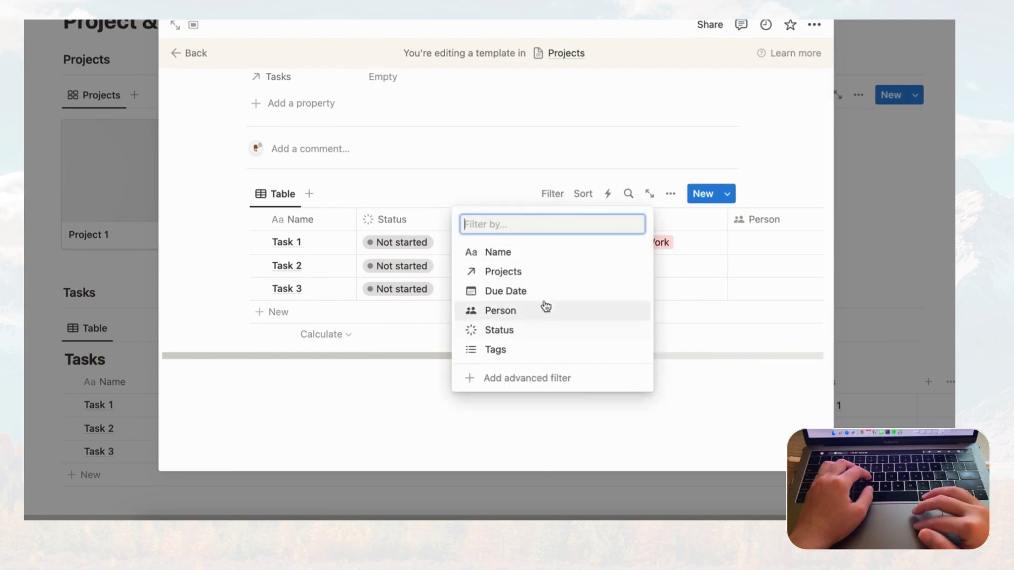
click(544, 278)
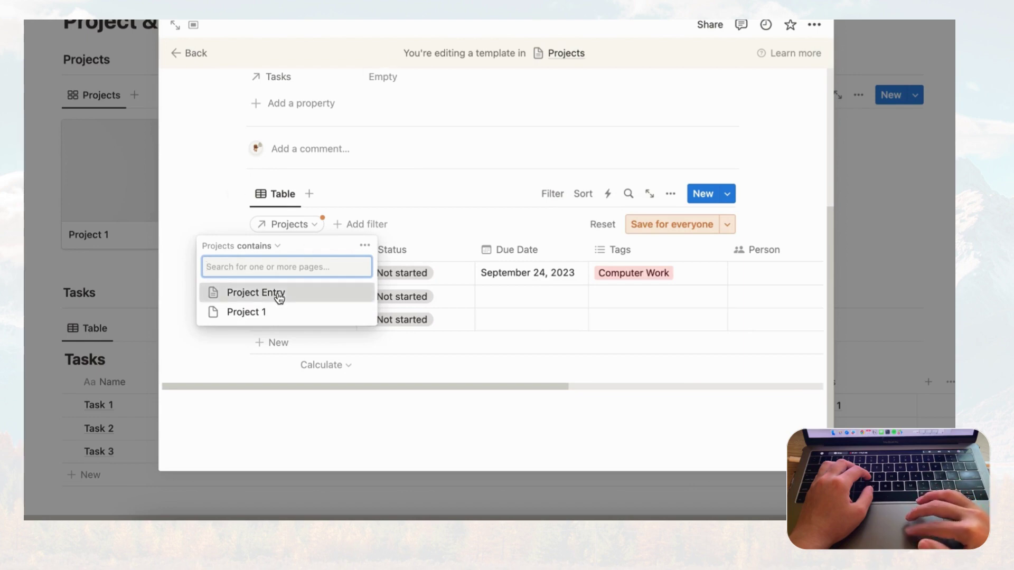
click(277, 294)
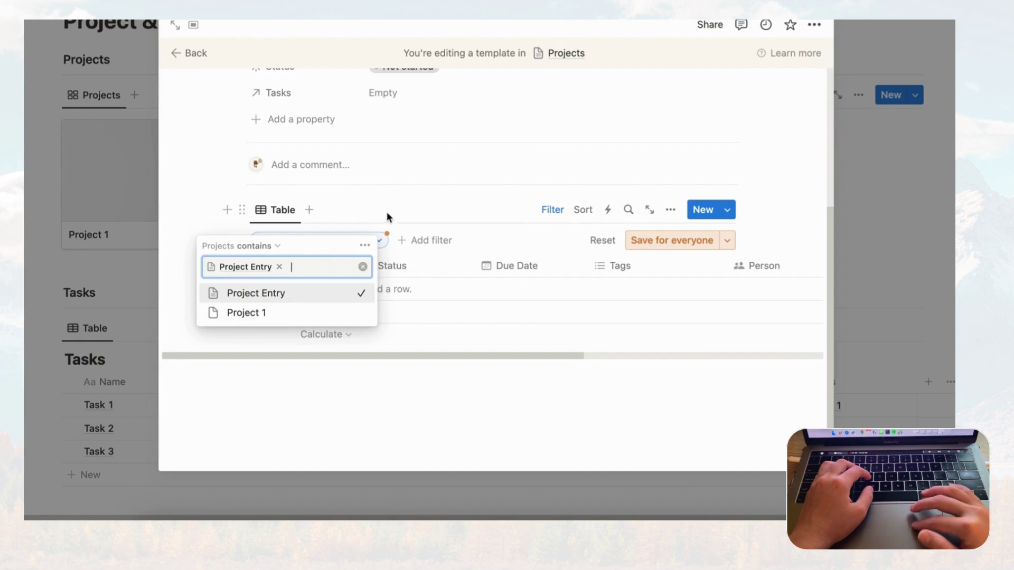
scroll(412, 208, up, 5)
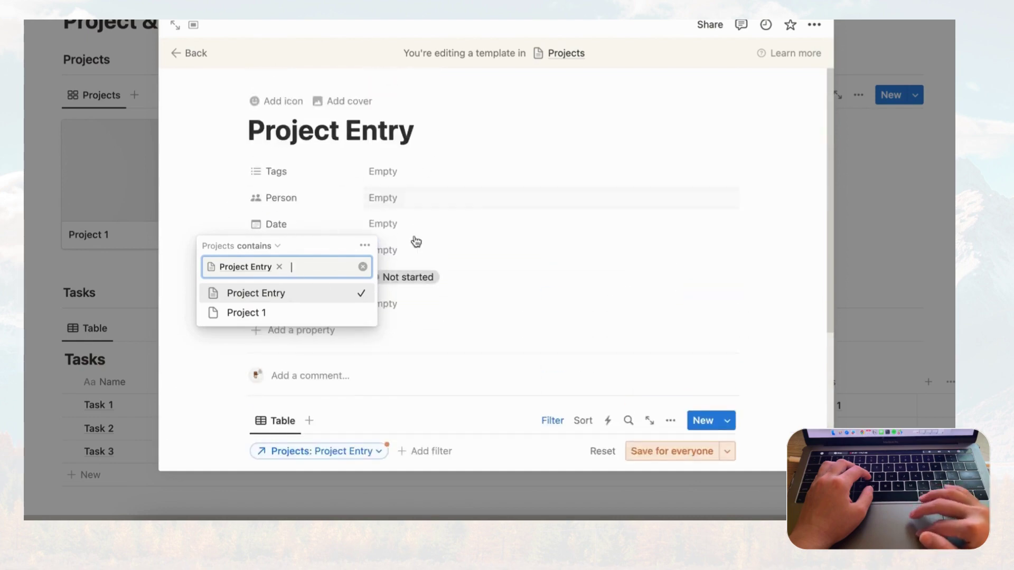
scroll(415, 227, down, 5)
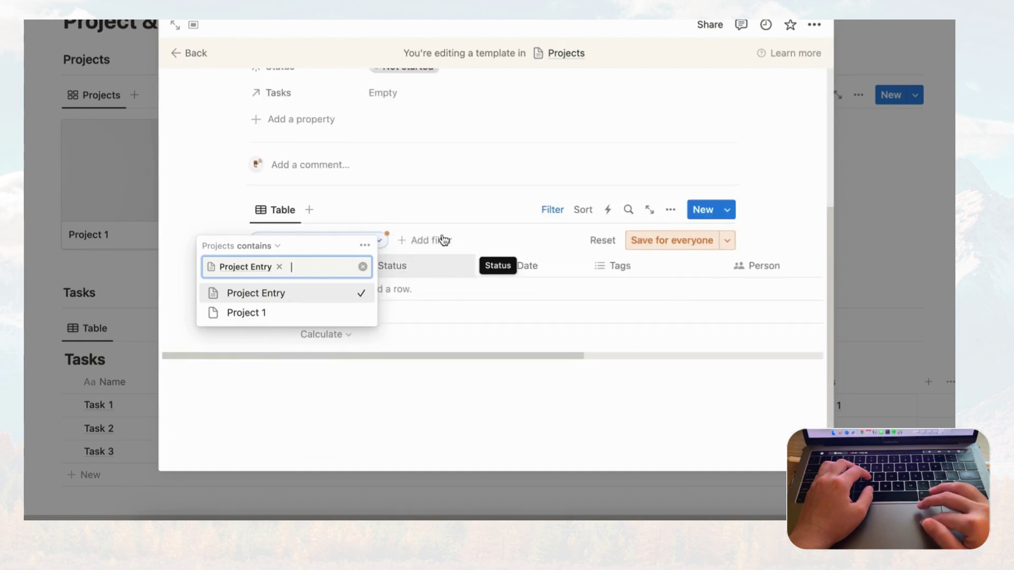
Save the Project Entry filter for everyone and hide the Projects property in the template's linked Tasks table
click(667, 240)
scroll(639, 286, right, 5)
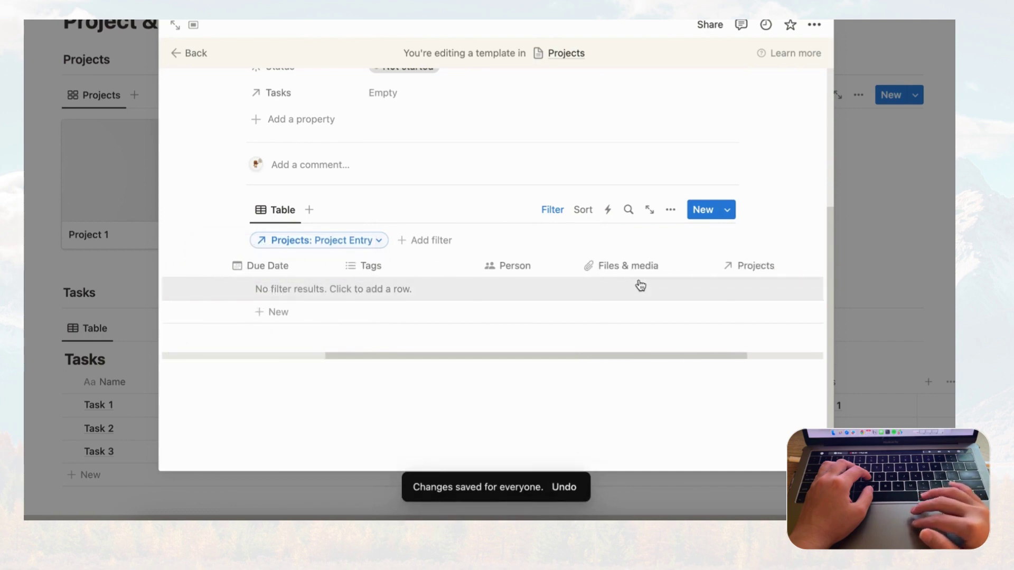
scroll(639, 285, right, 2)
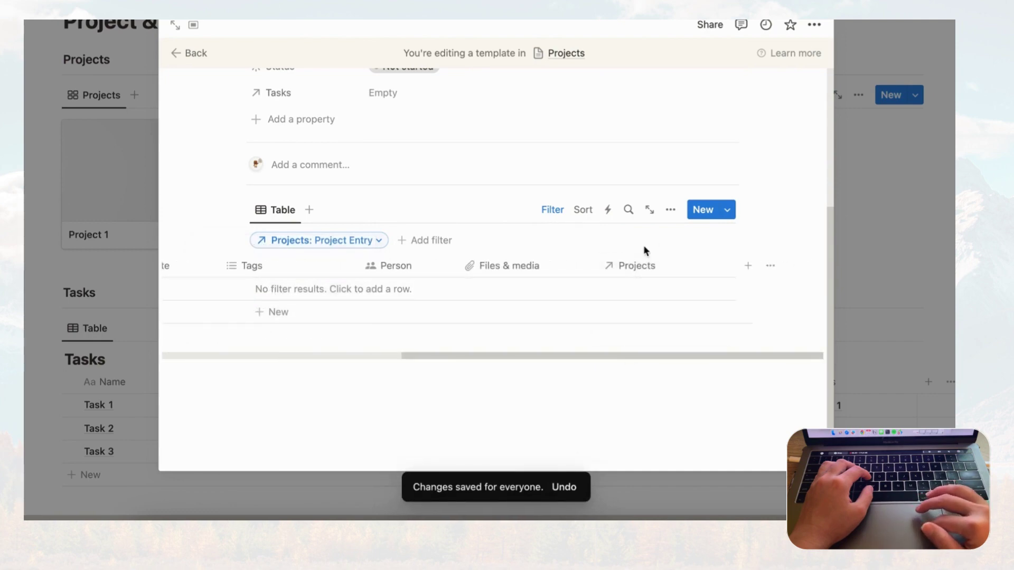
click(669, 213)
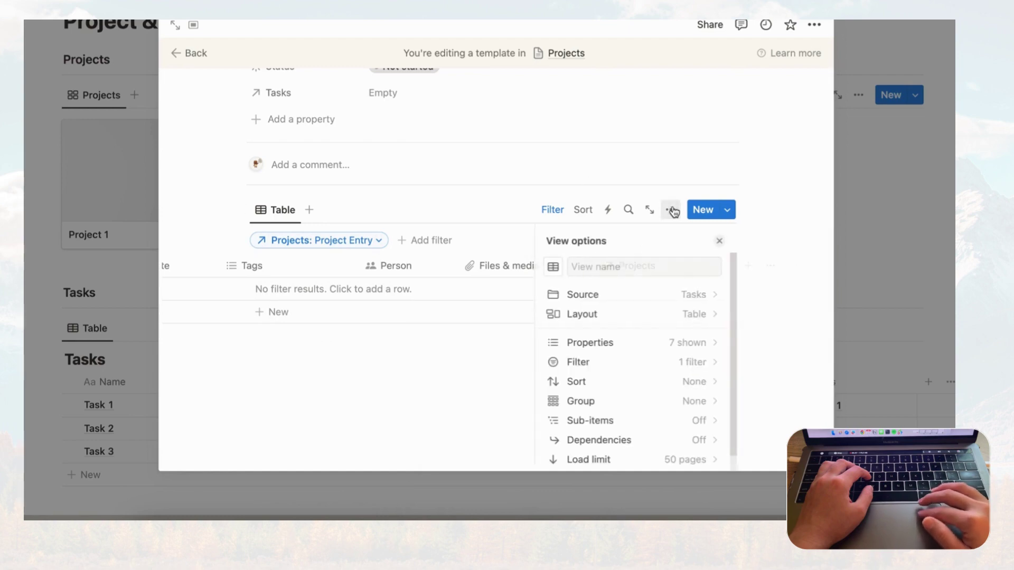
click(651, 344)
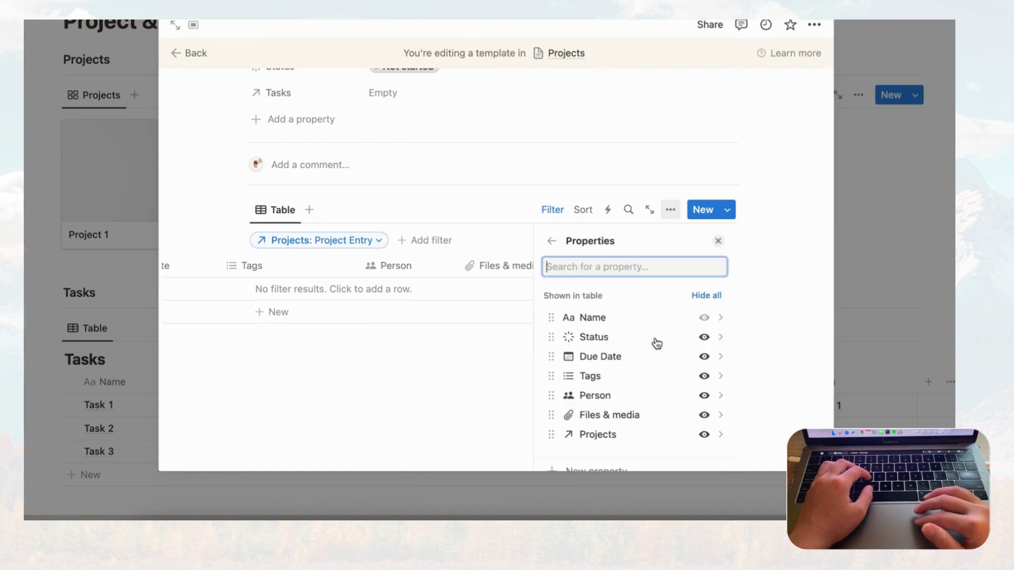
click(705, 434)
click(718, 241)
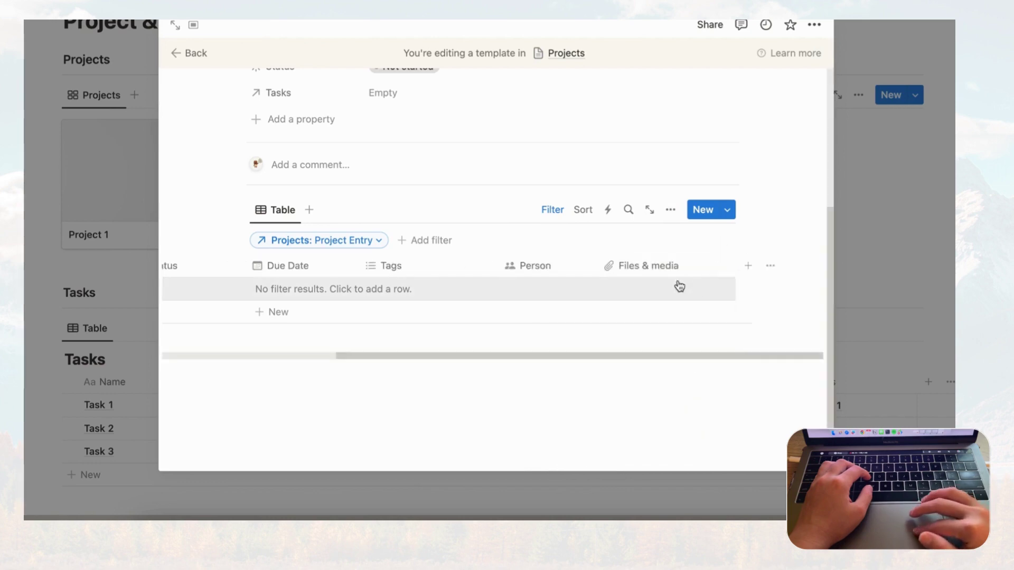
scroll(679, 286, left, 5)
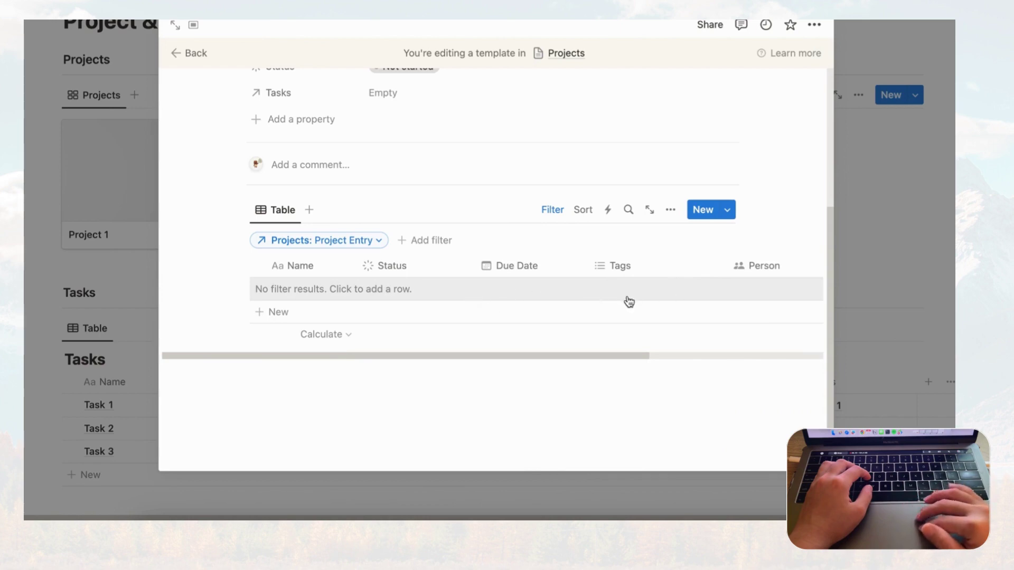
Duplicate the template's linked Table view and name the copy "Board View"
scroll(629, 302, up, 2)
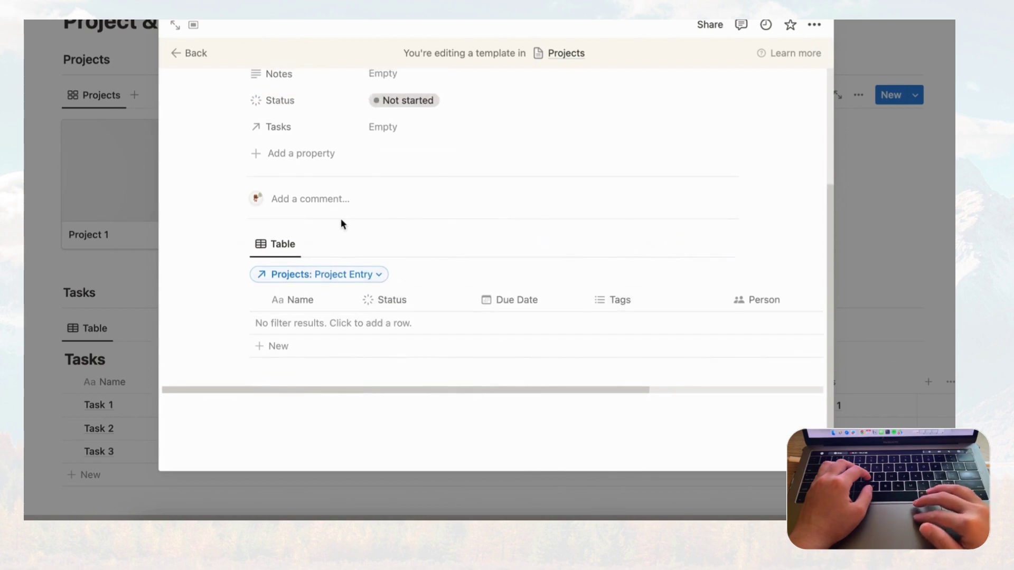
scroll(410, 331, right, 5)
scroll(409, 331, left, 5)
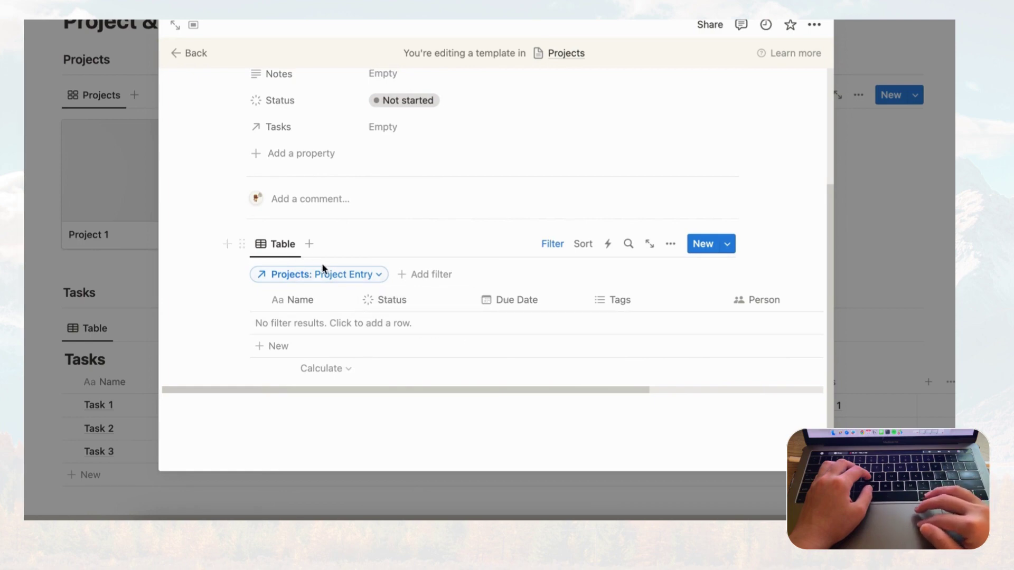
click(284, 248)
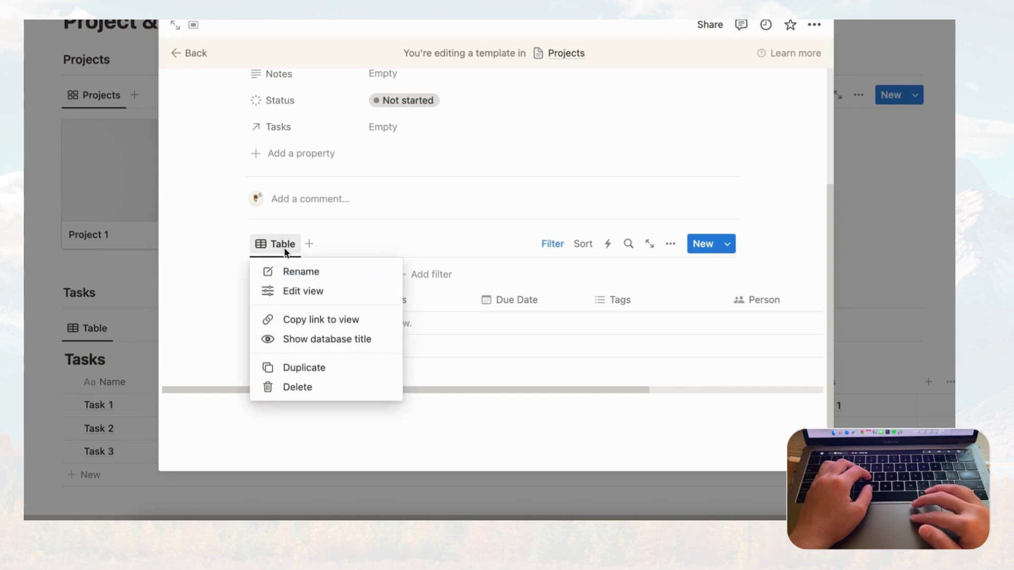
click(322, 368)
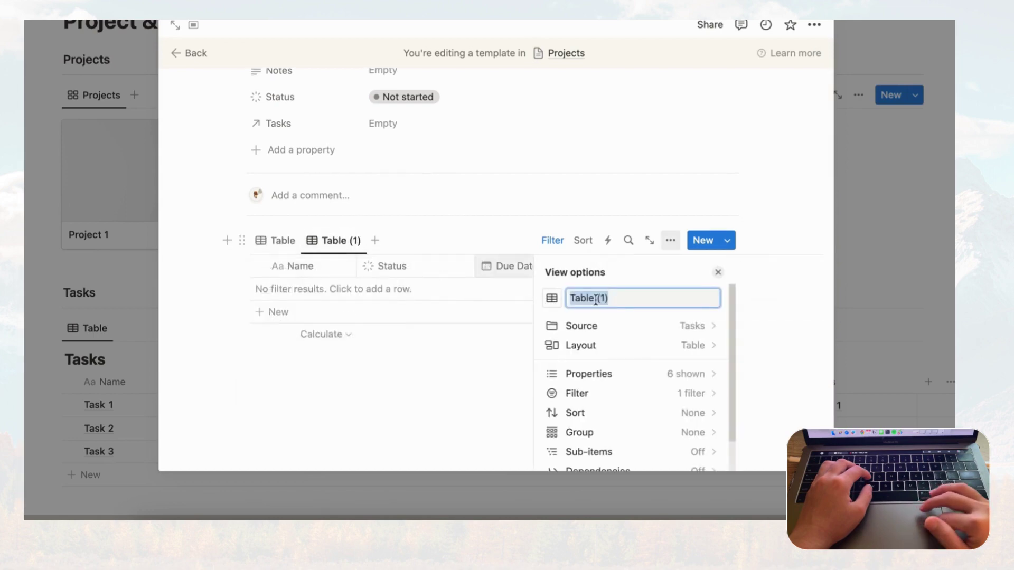
key(BackSpace)
text(Board View)
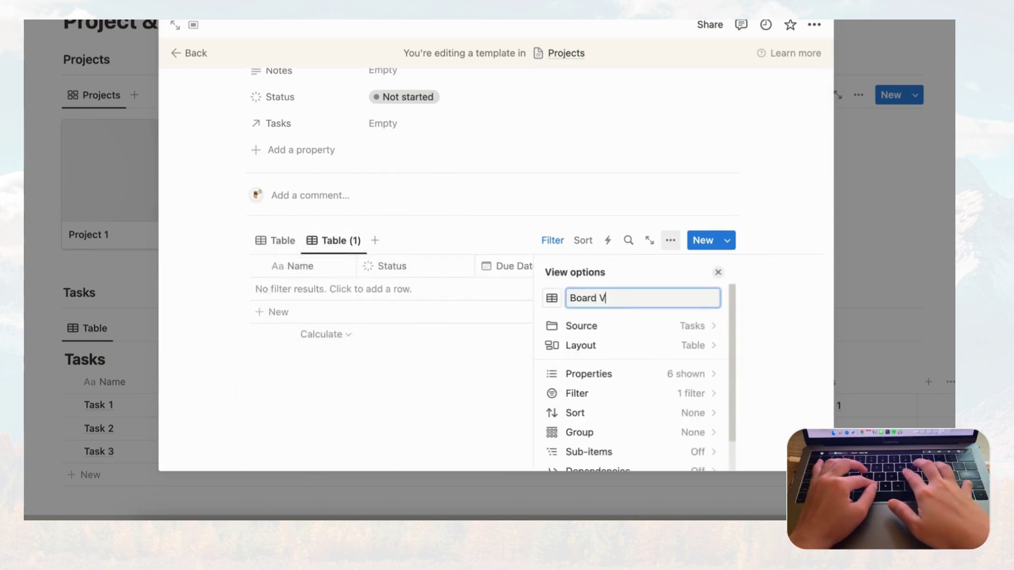
Change the layout of the Board View to Board
click(699, 346)
click(630, 311)
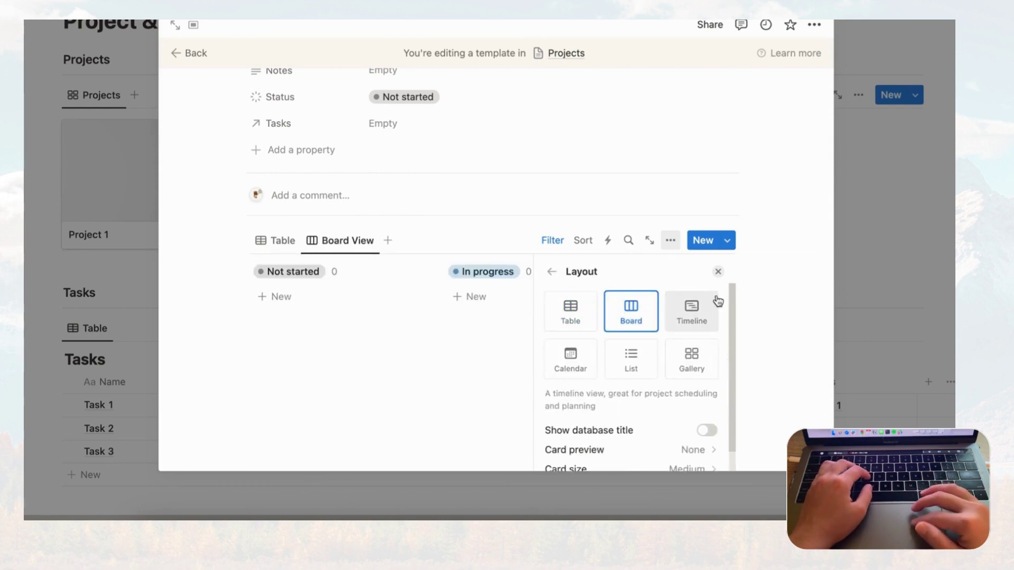
scroll(709, 316, down, 3)
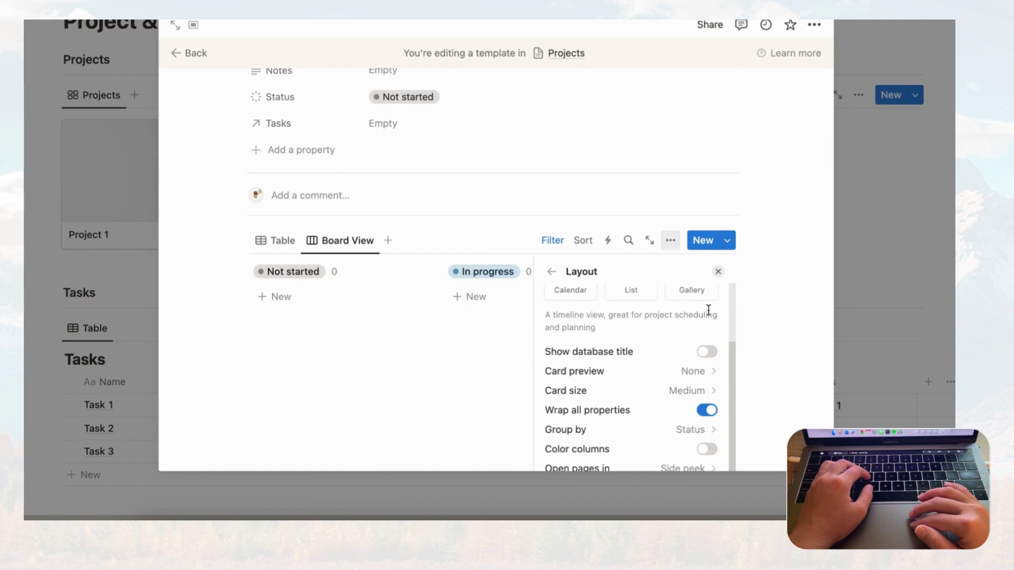
click(717, 272)
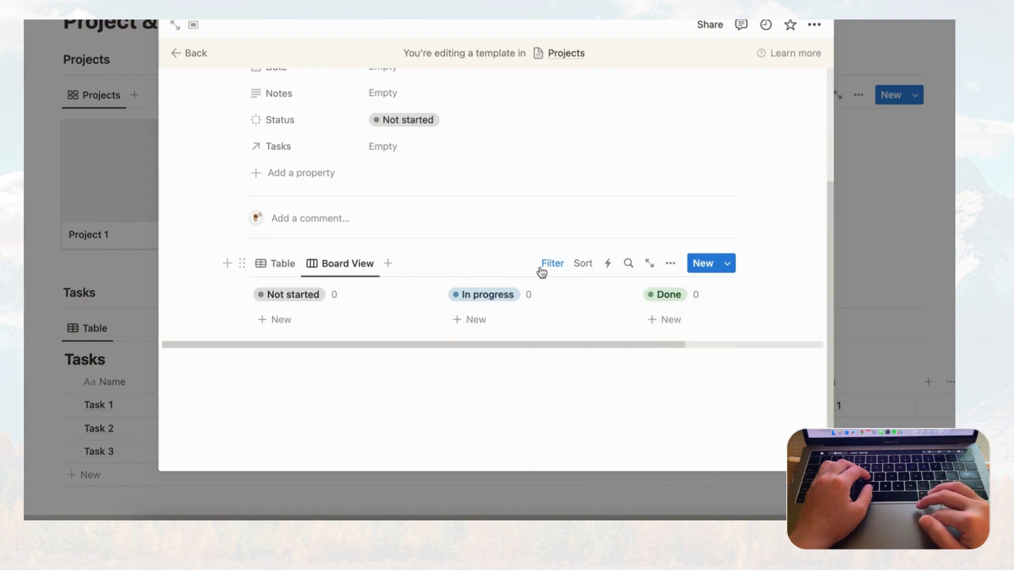
Leave the template, open the Project 1 page and apply the Project Entry template to it
scroll(333, 280, up, 3)
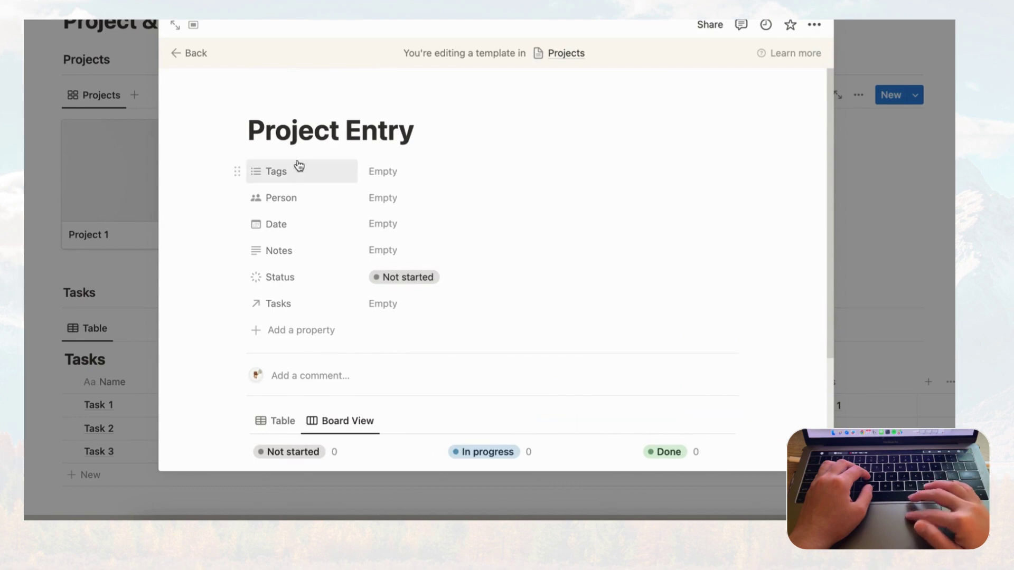
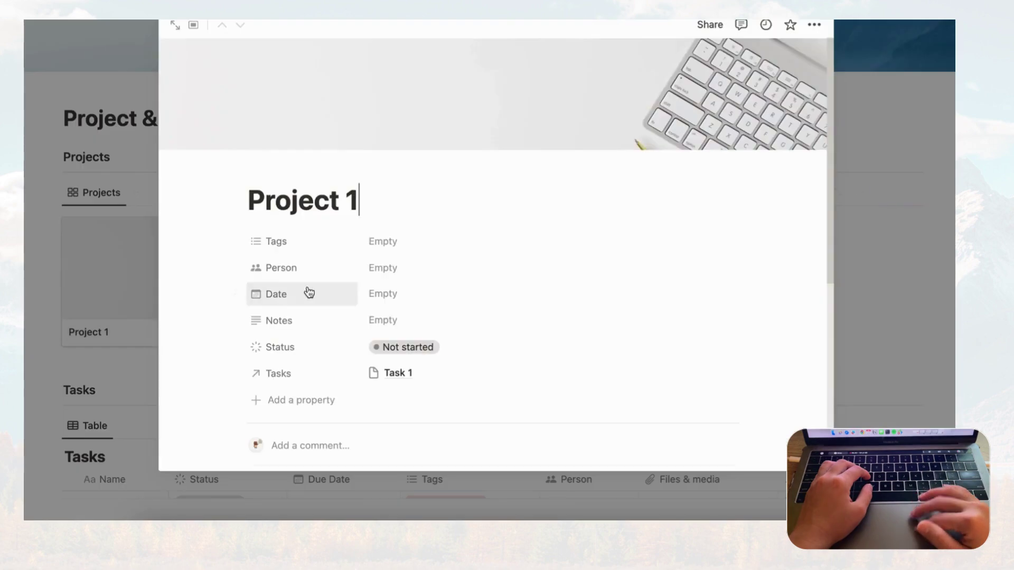
scroll(306, 293, down, 5)
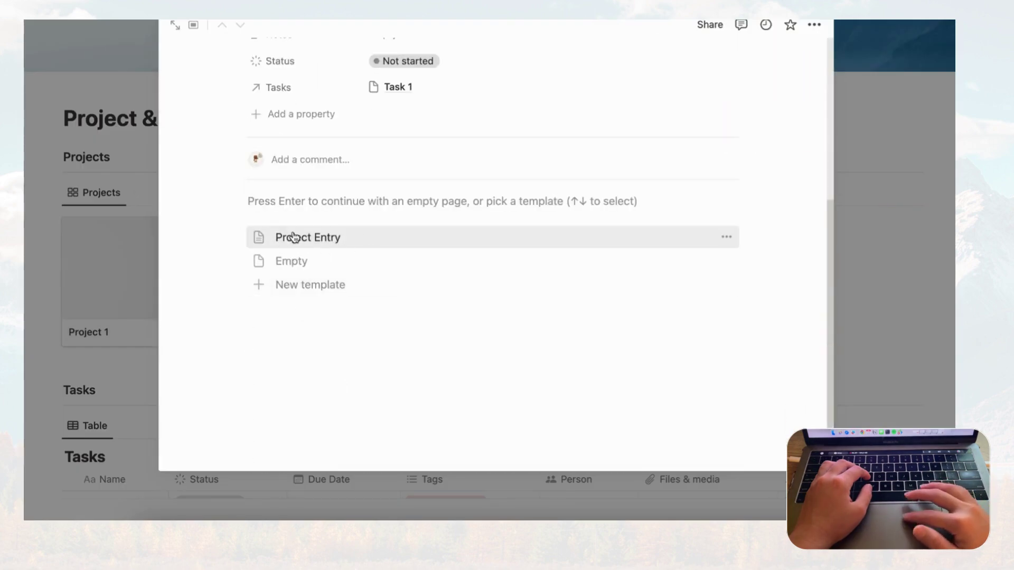
click(322, 239)
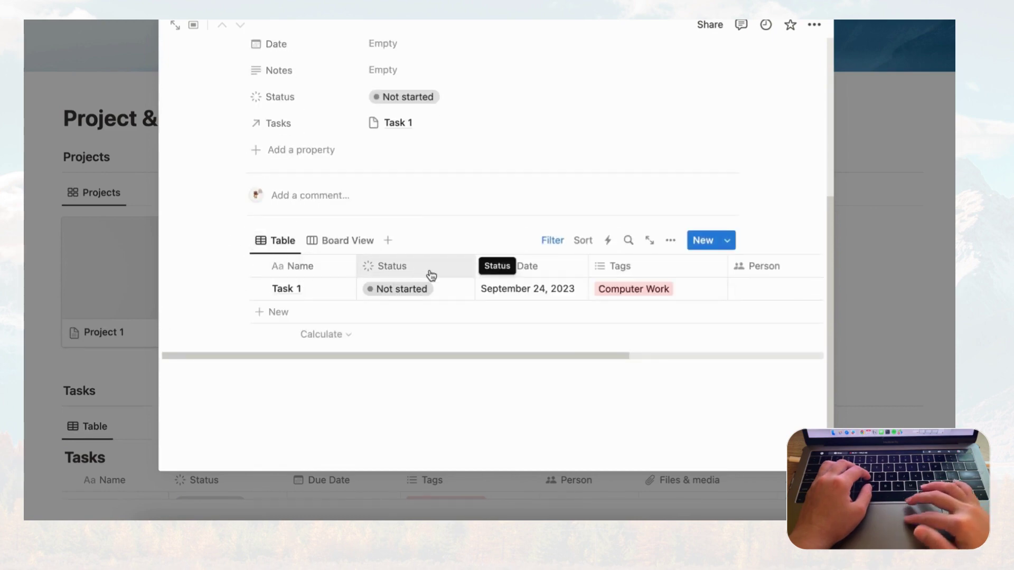
Check Project 1's filtered tasks in both the Table view and the Board View
scroll(524, 297, right, 5)
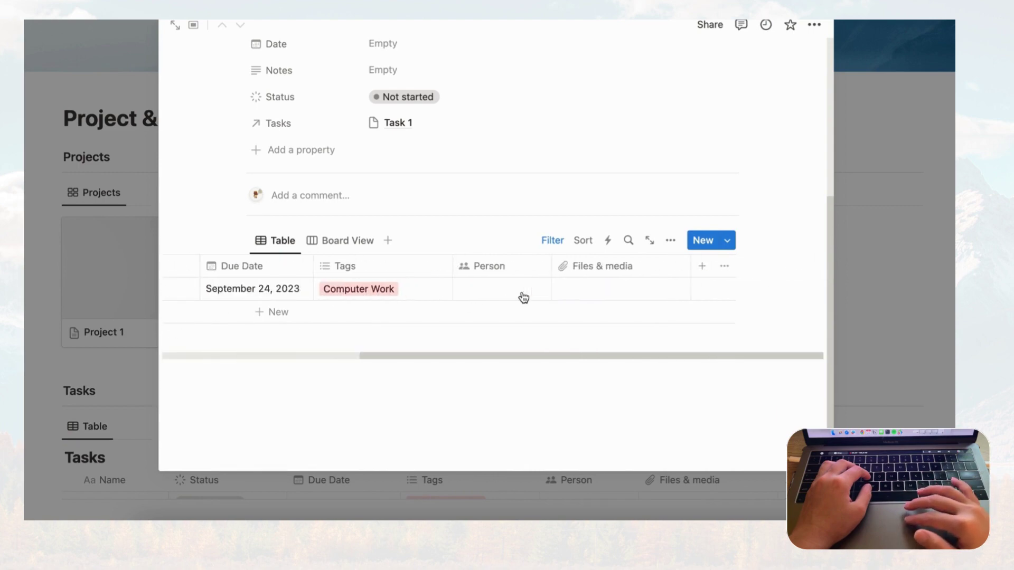
scroll(524, 298, left, 5)
scroll(523, 297, up, 5)
scroll(523, 297, down, 5)
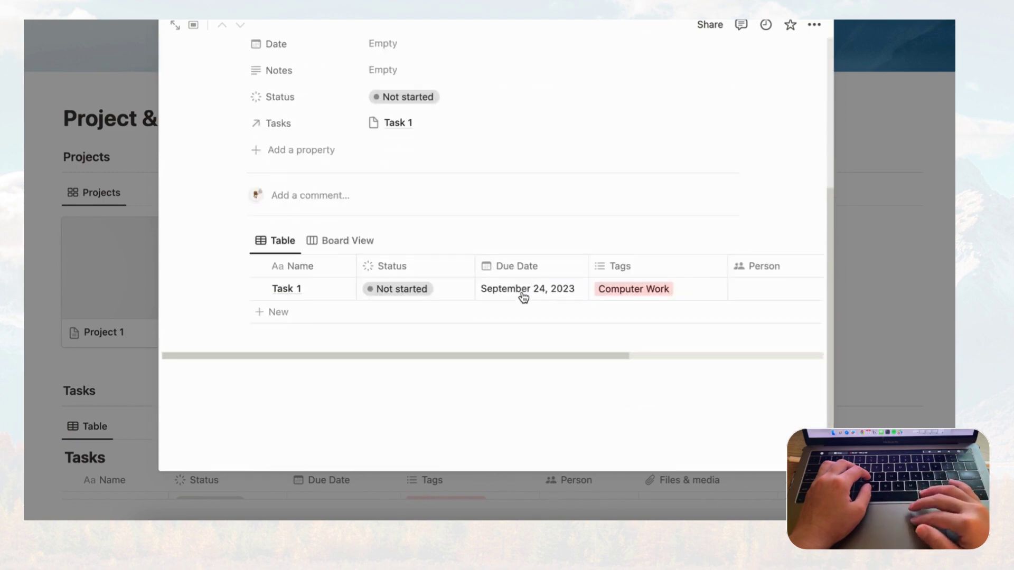
click(342, 244)
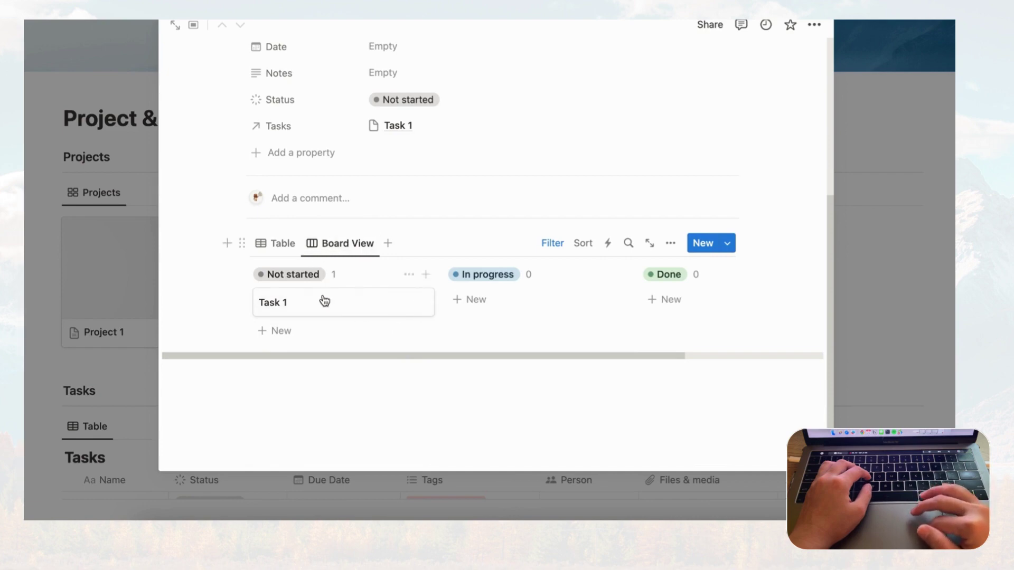
click(286, 243)
scroll(334, 265, up, 5)
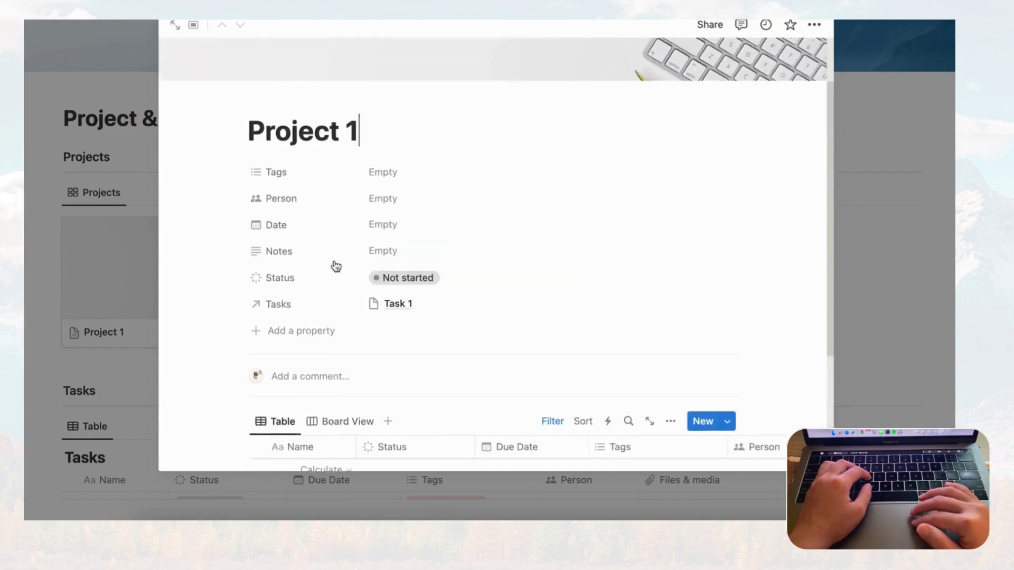
Show the Tasks relation property on the Project 1 page as Minimal
scroll(335, 265, down, 5)
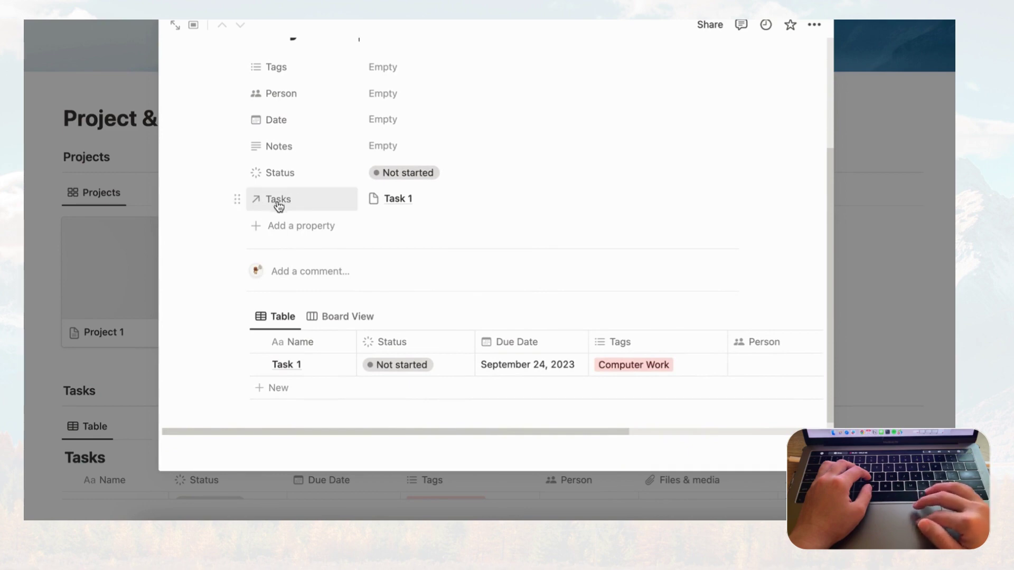
click(242, 199)
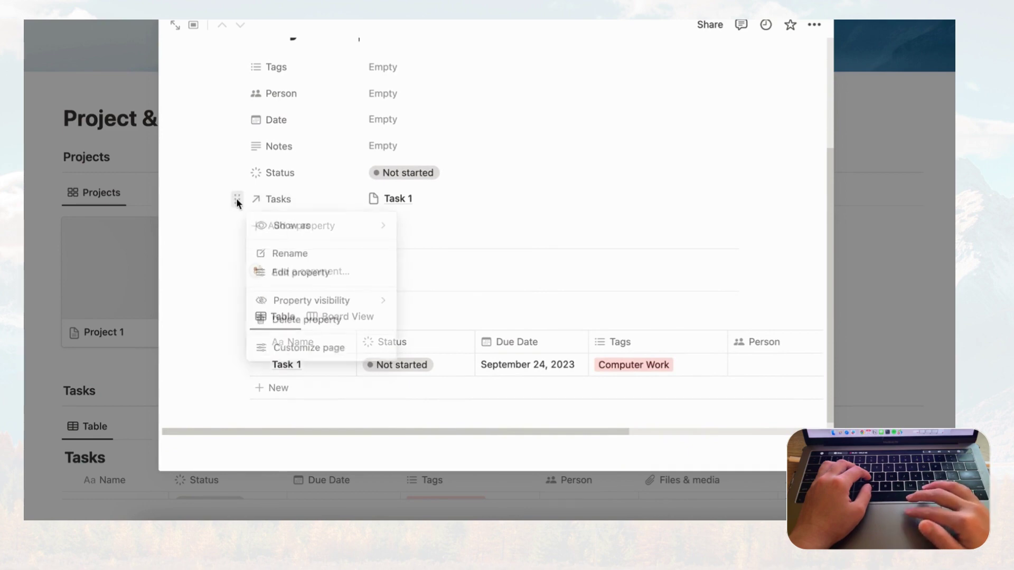
mouse_move(294, 224)
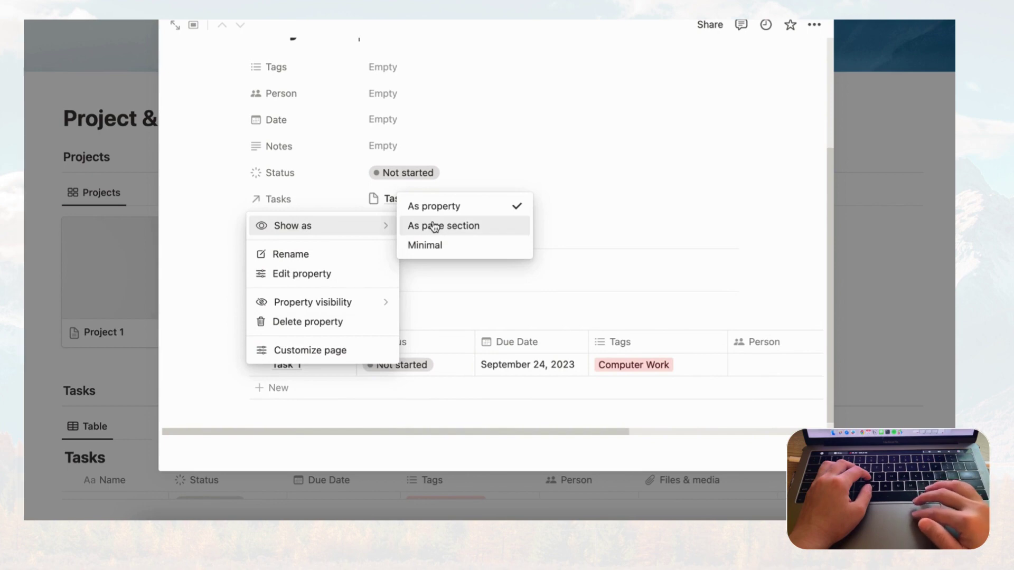
click(452, 247)
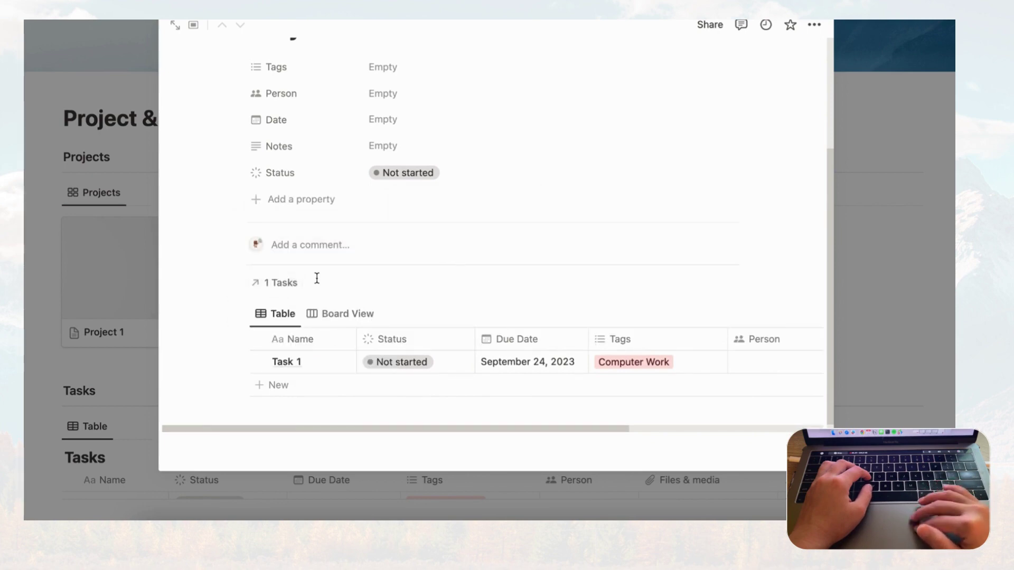
scroll(317, 282, down, 3)
scroll(409, 288, right, 5)
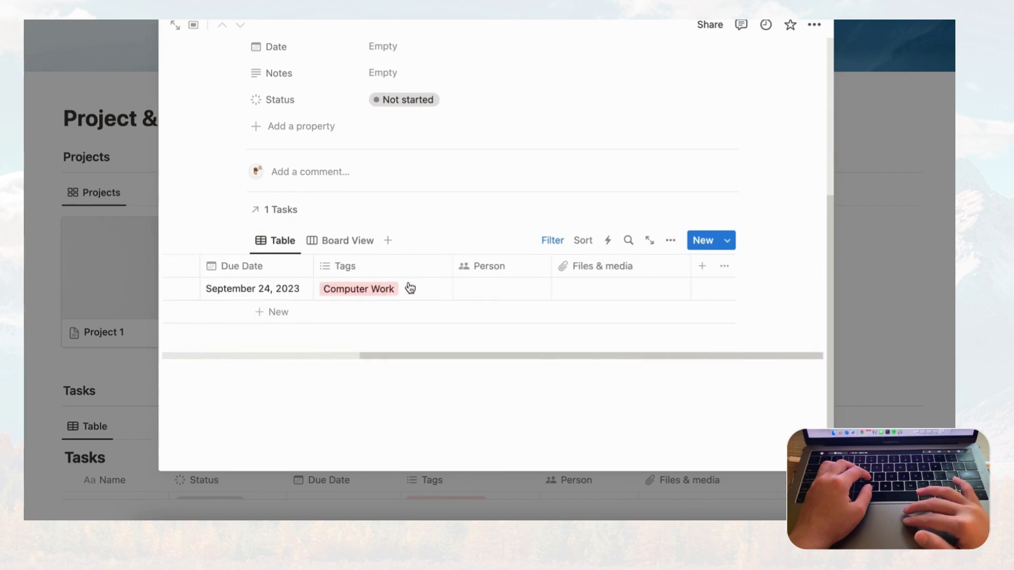
scroll(410, 287, left, 5)
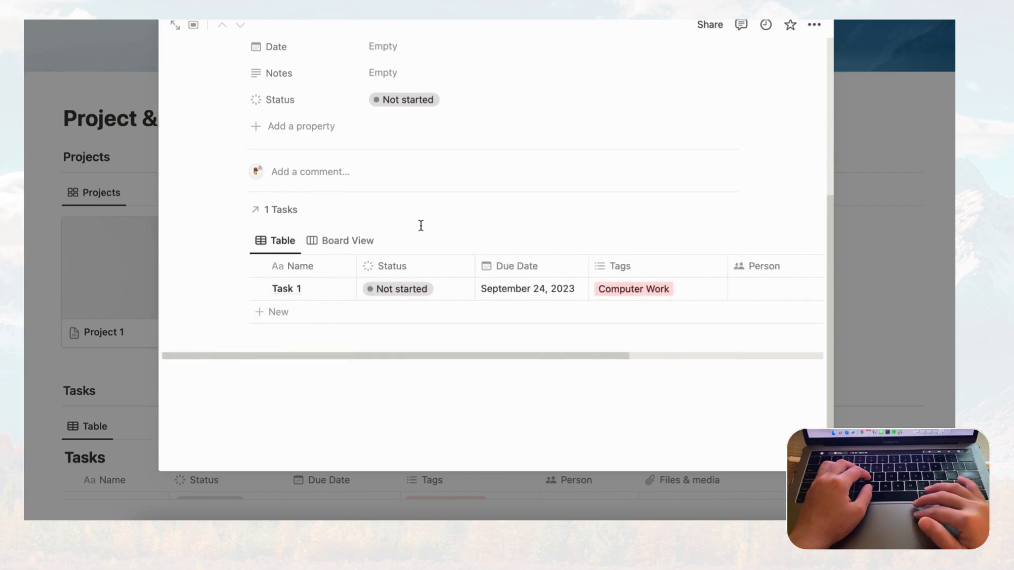
Set Project 1's Date to a range from September 23, 2023 to October 5, 2023
scroll(421, 225, up, 5)
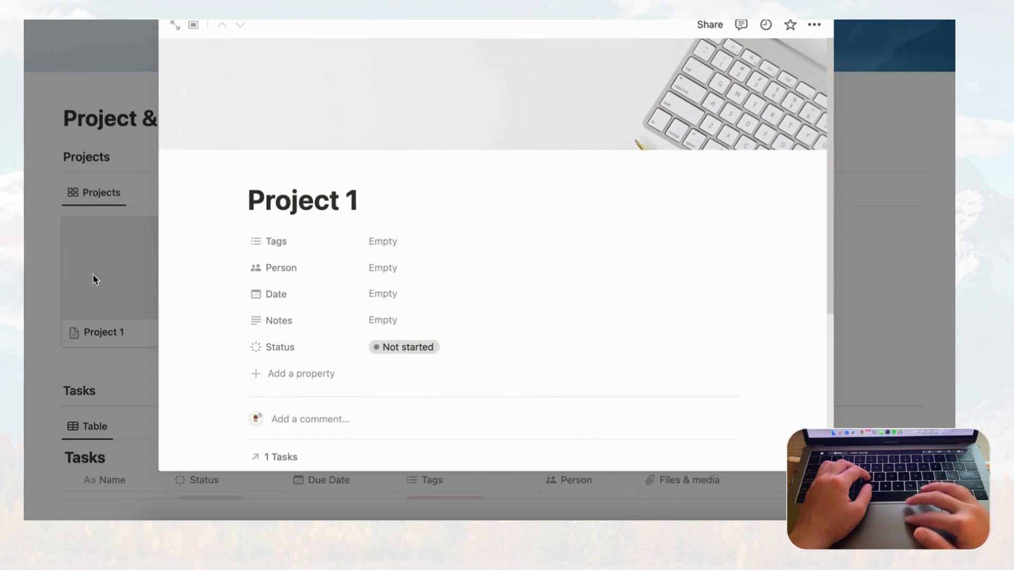
click(404, 294)
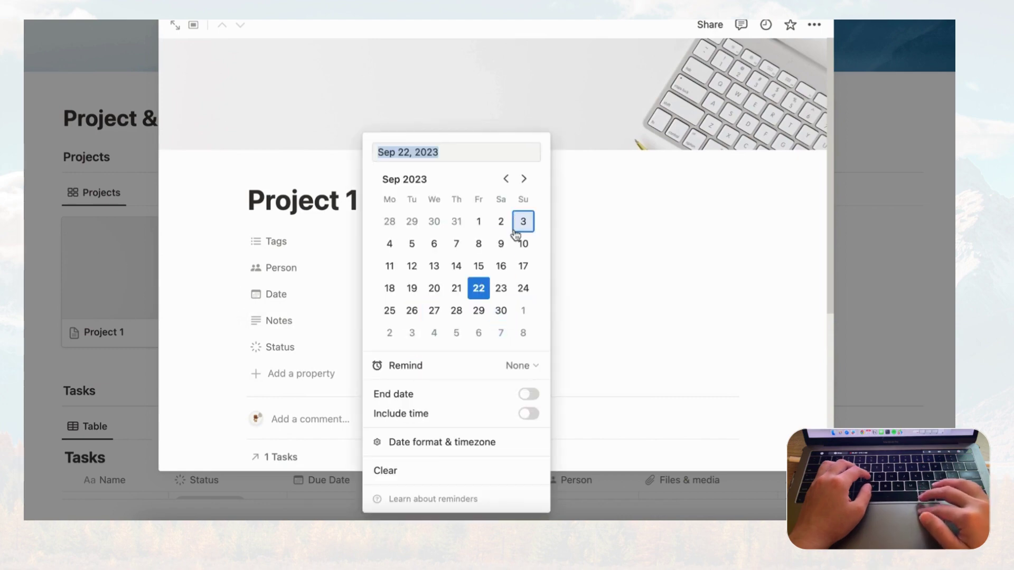
click(505, 290)
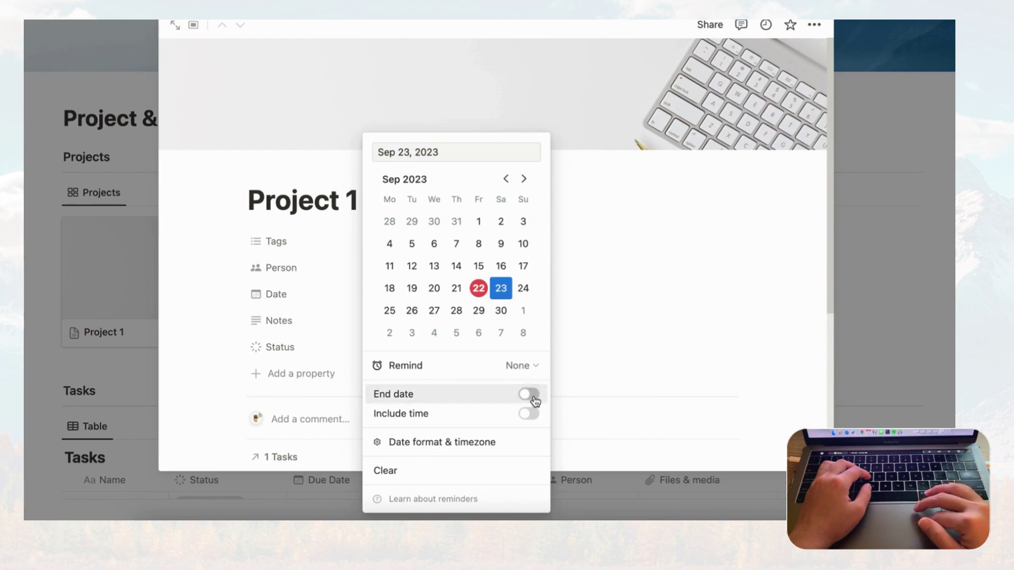
click(529, 394)
click(523, 179)
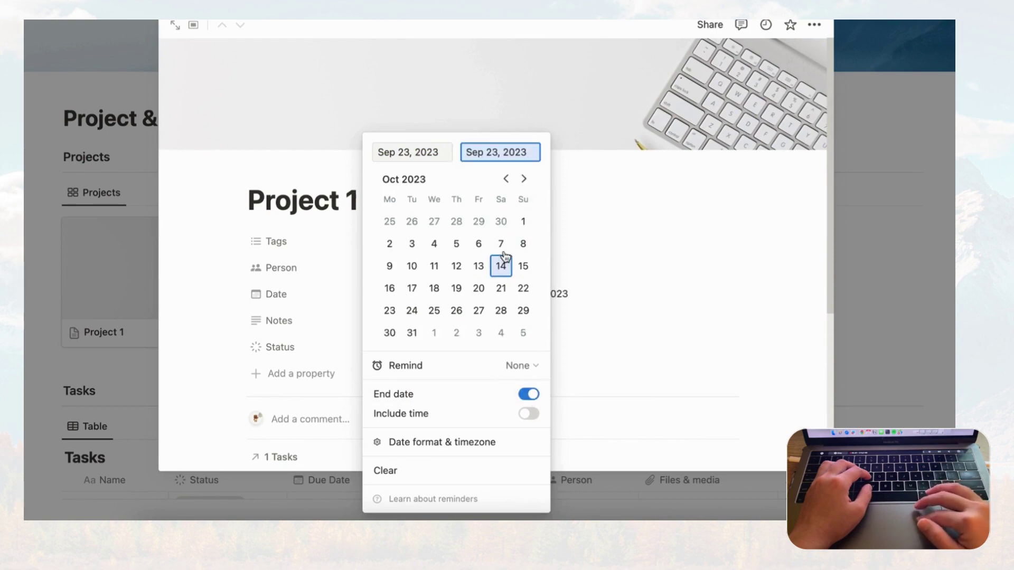
click(456, 248)
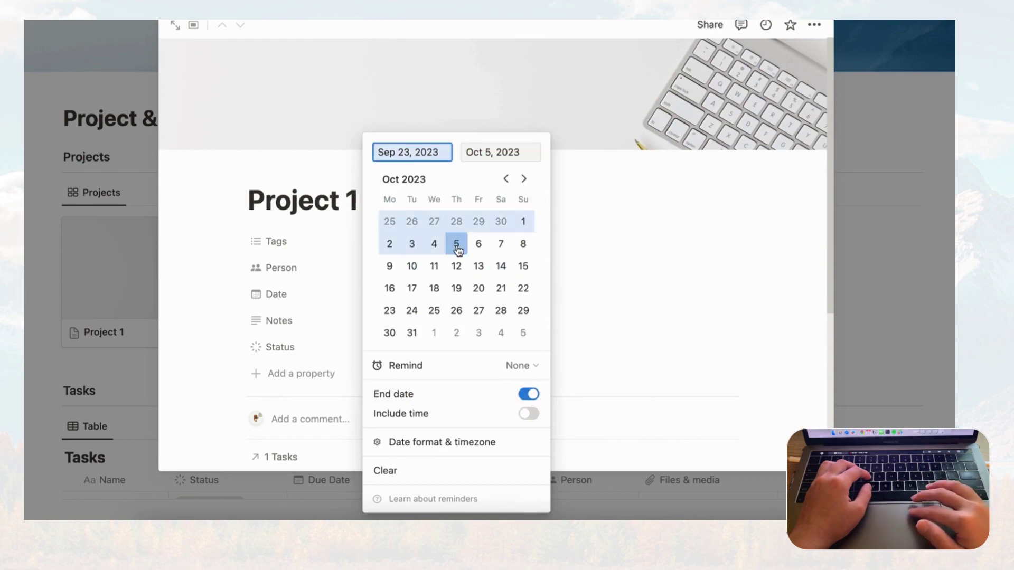
click(638, 228)
Set Project 1's Status to In progress
scroll(422, 317, down, 1)
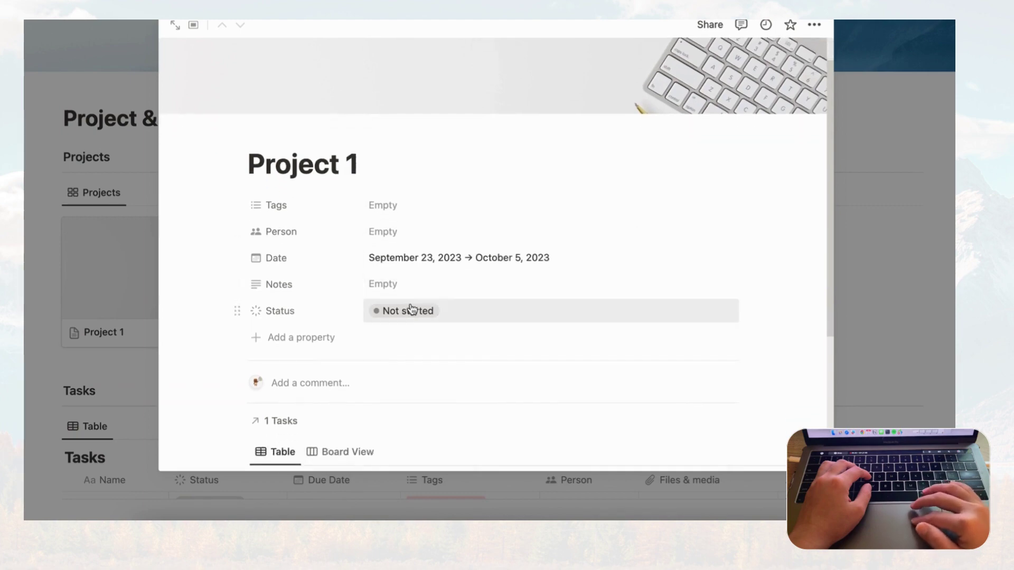
click(412, 311)
click(439, 410)
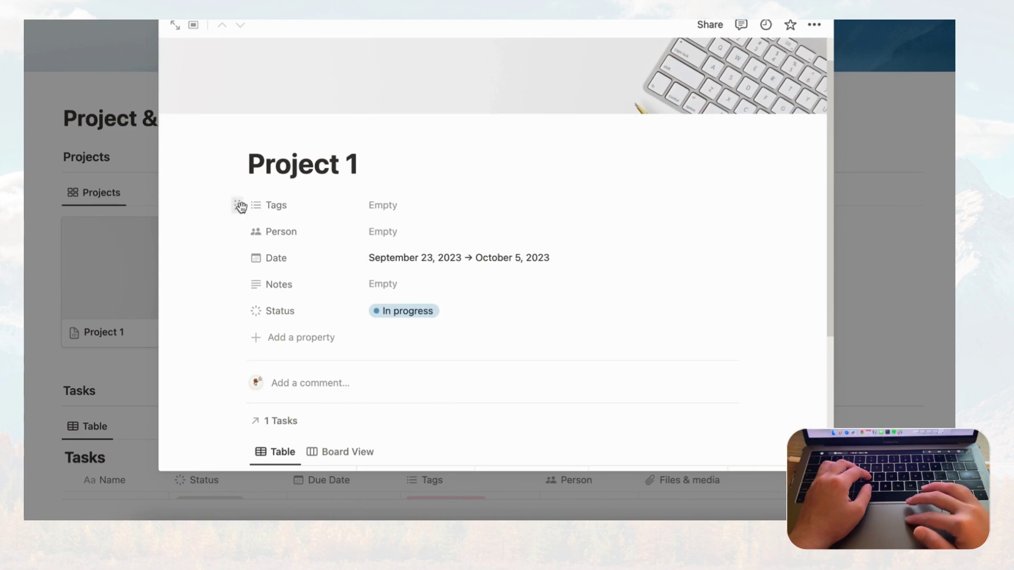
Move the Tags property below Date on the Project 1 page and assign it a new tag named New Initiative
drag(240, 206, 260, 264)
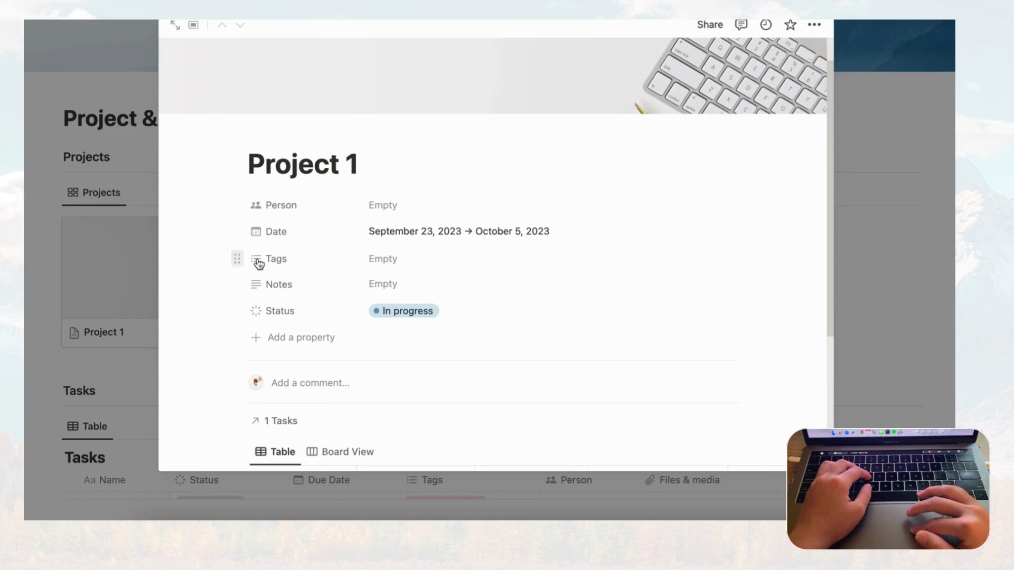
click(425, 264)
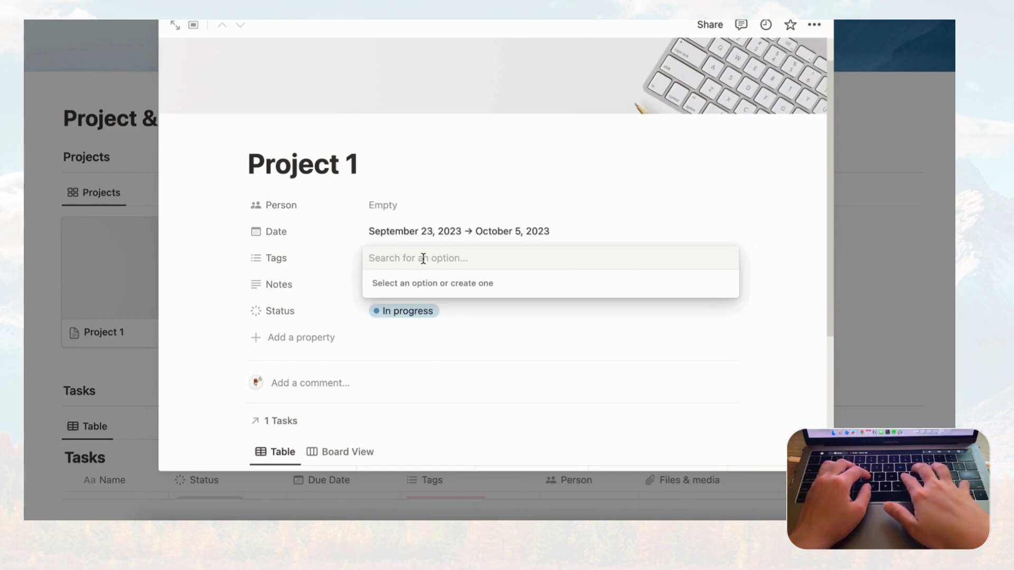
text(New Initiativ)
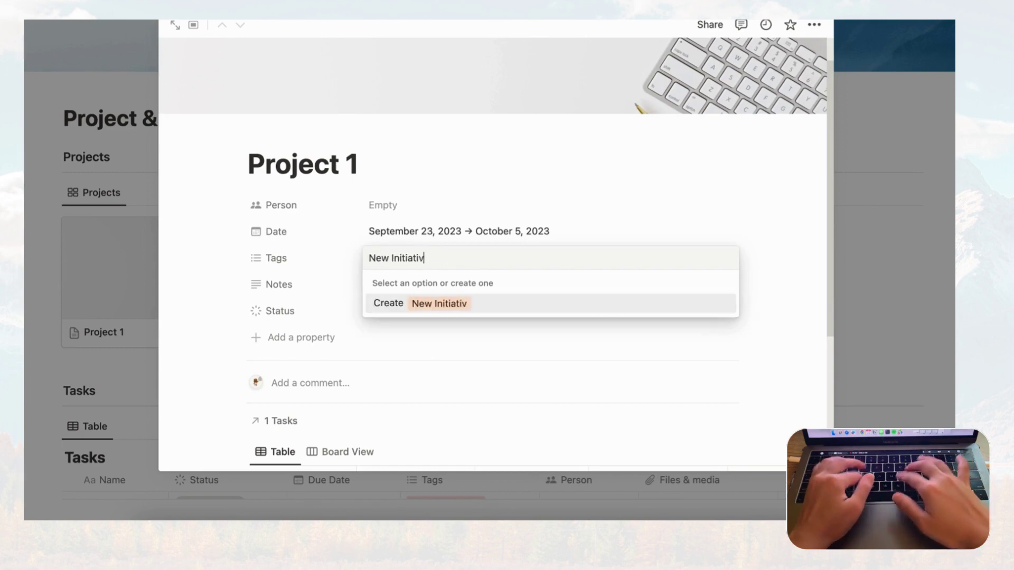
text(e)
click(454, 303)
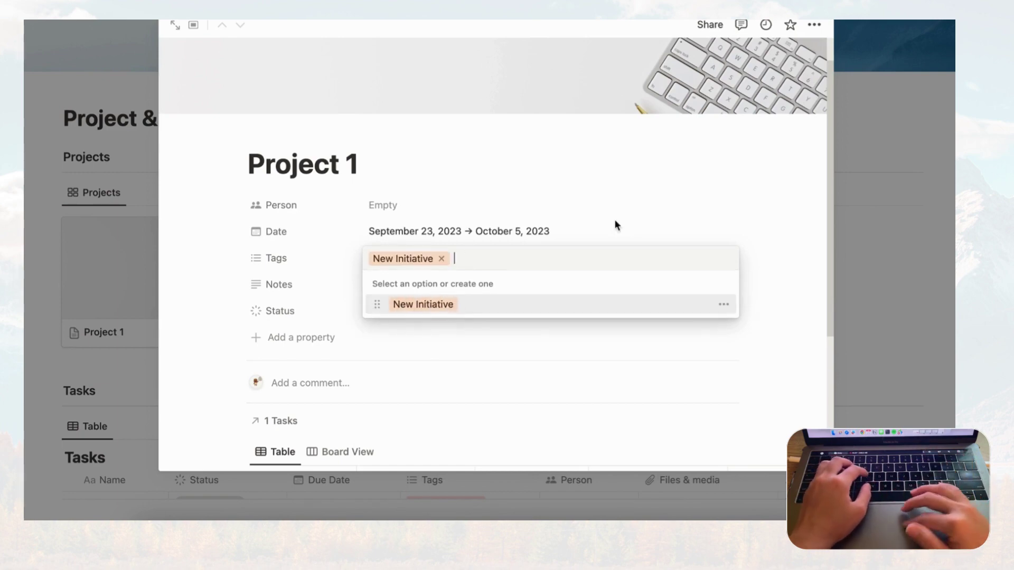
click(695, 212)
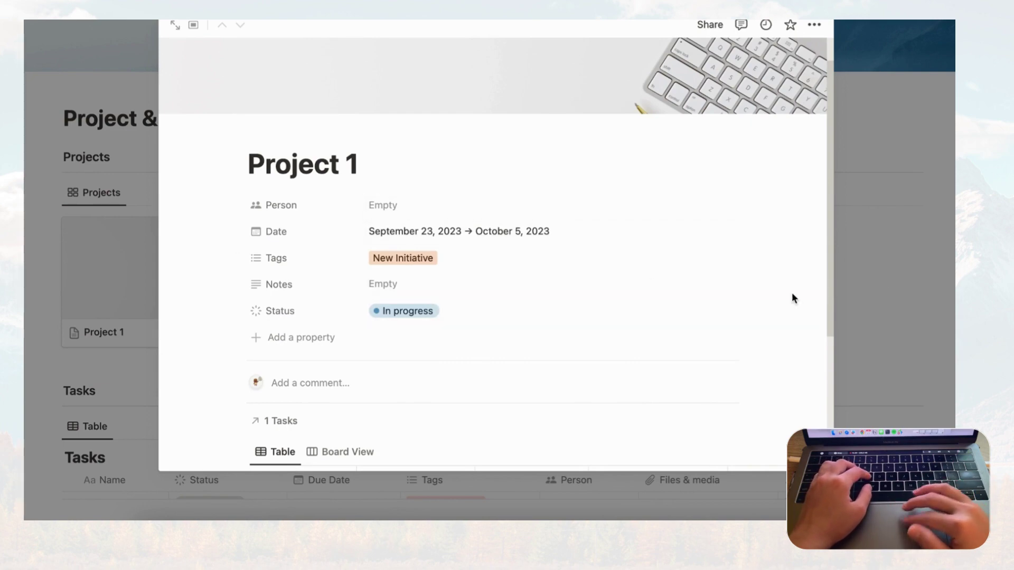
click(924, 265)
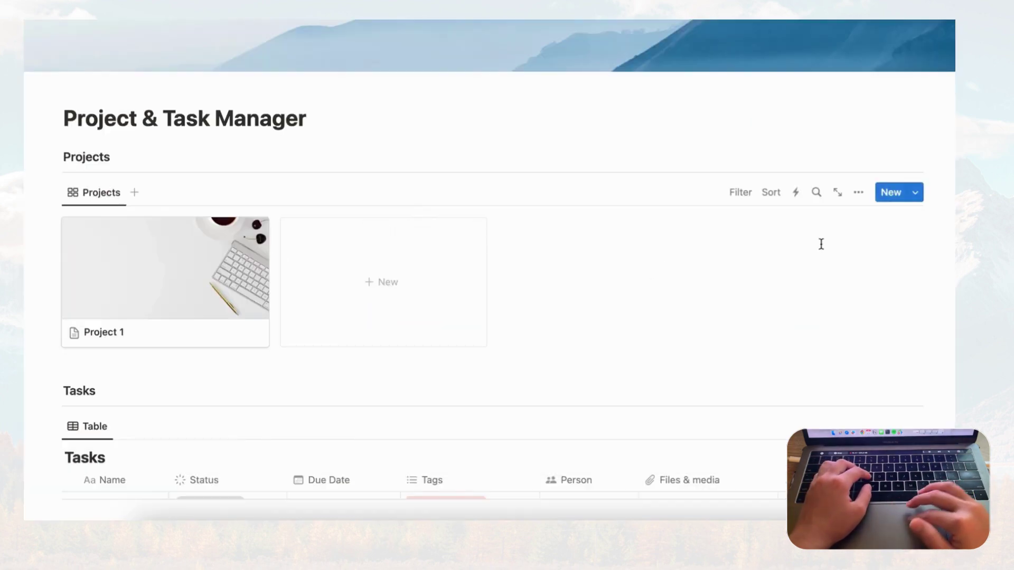
Show the Date, Person, Status and Tags properties on the cards of the Projects gallery
click(860, 193)
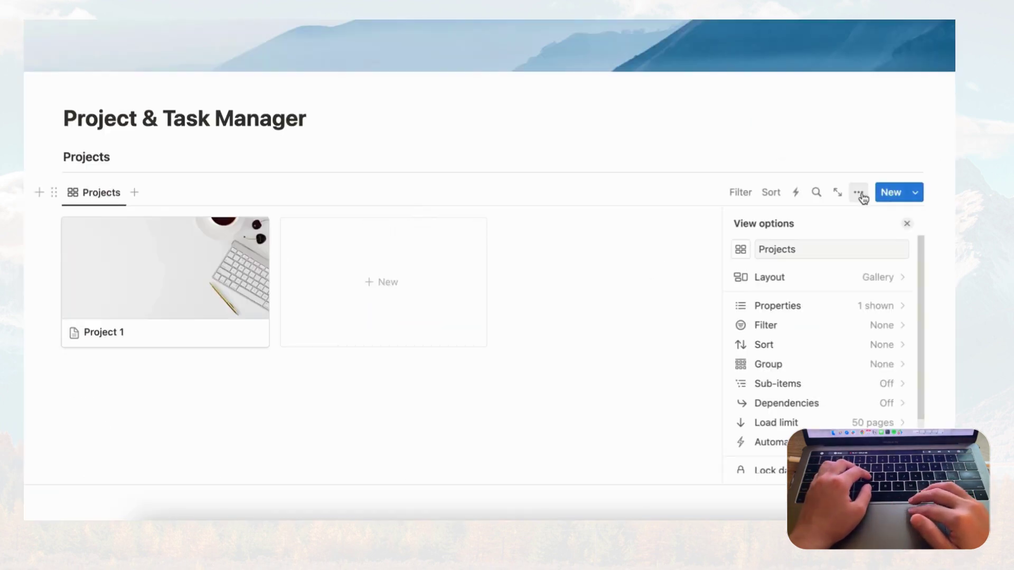
click(870, 306)
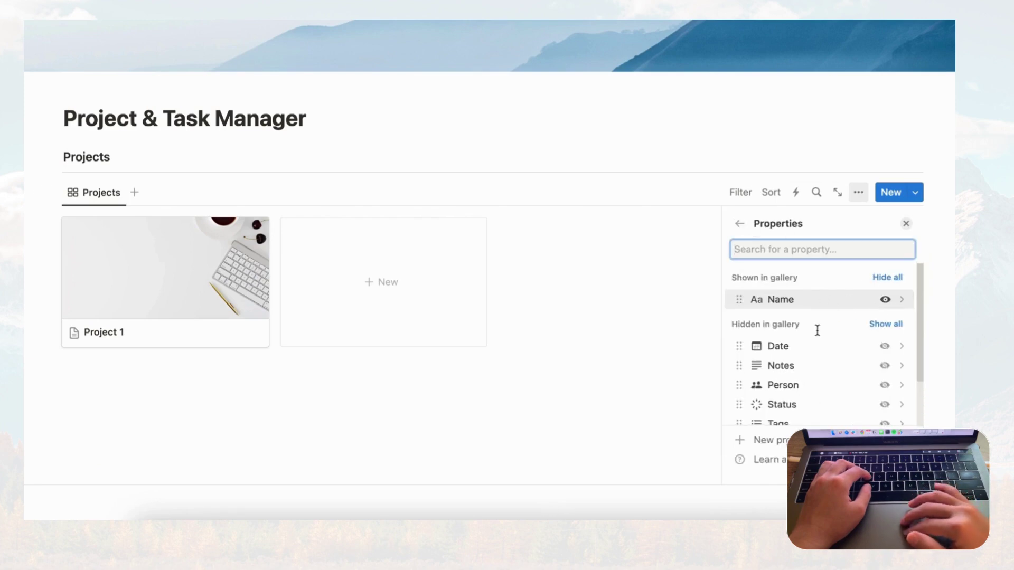
scroll(818, 331, down, 2)
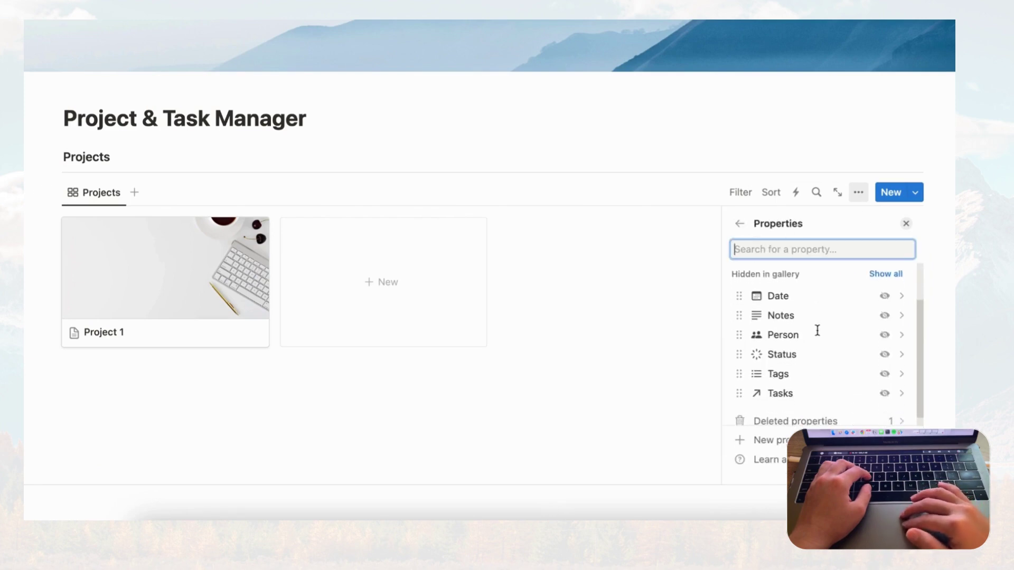
click(885, 297)
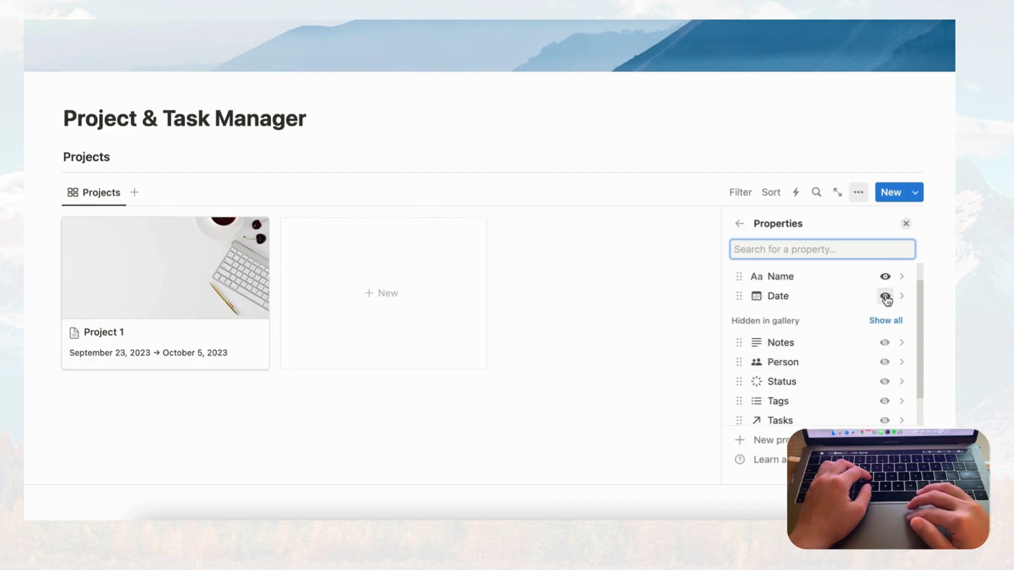
click(886, 363)
scroll(876, 367, down, 1)
click(885, 366)
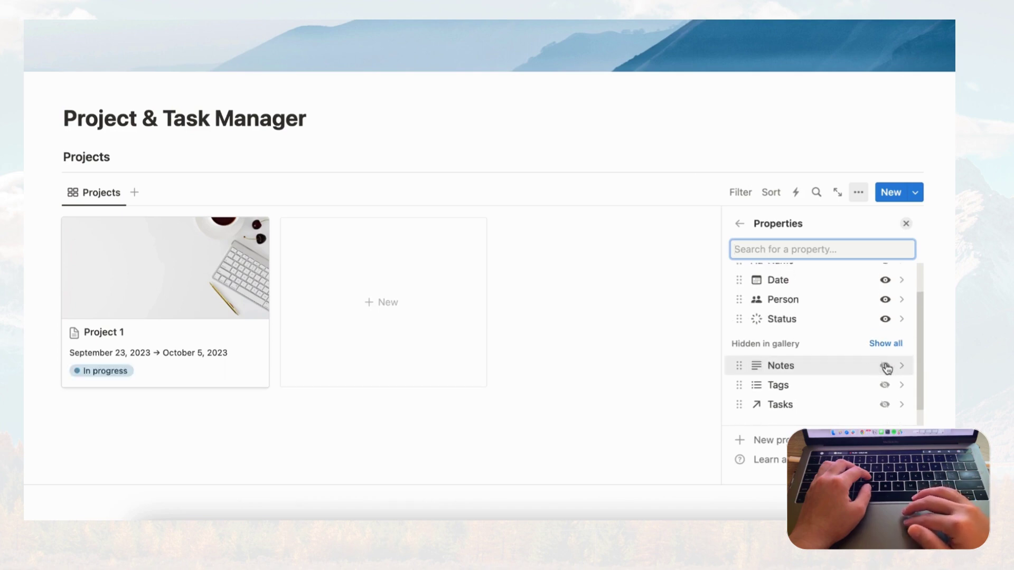
click(885, 384)
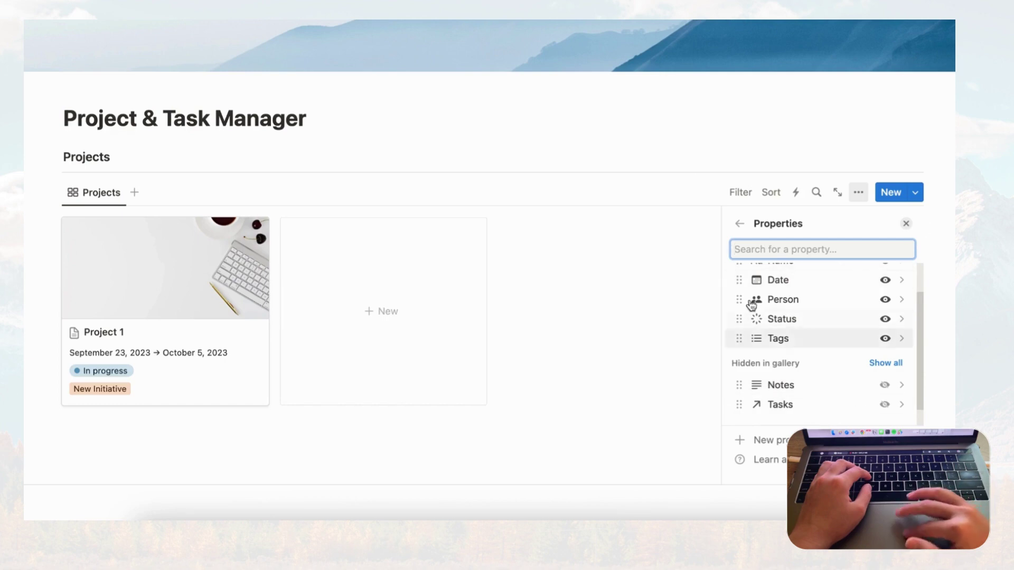
click(740, 223)
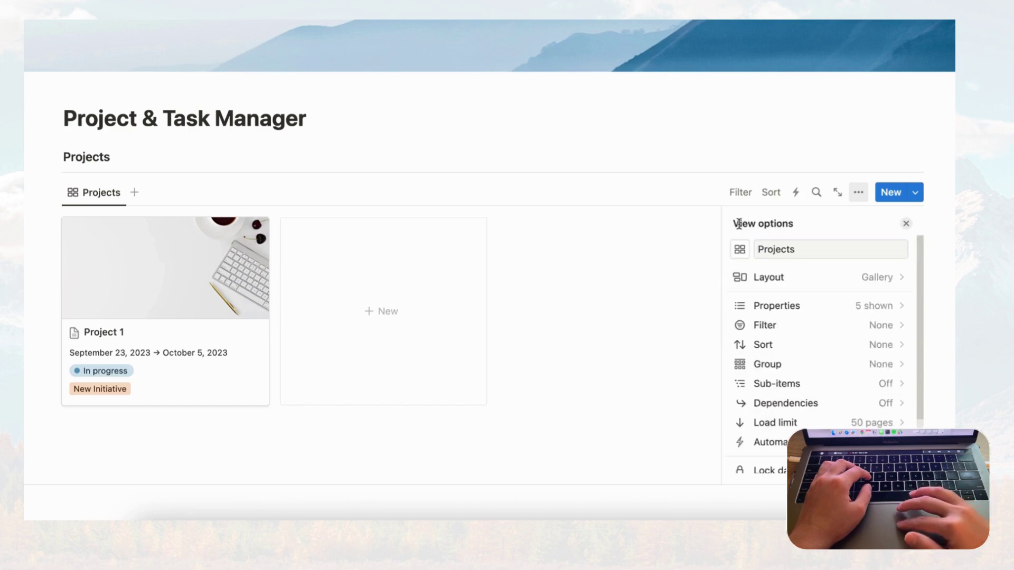
click(904, 226)
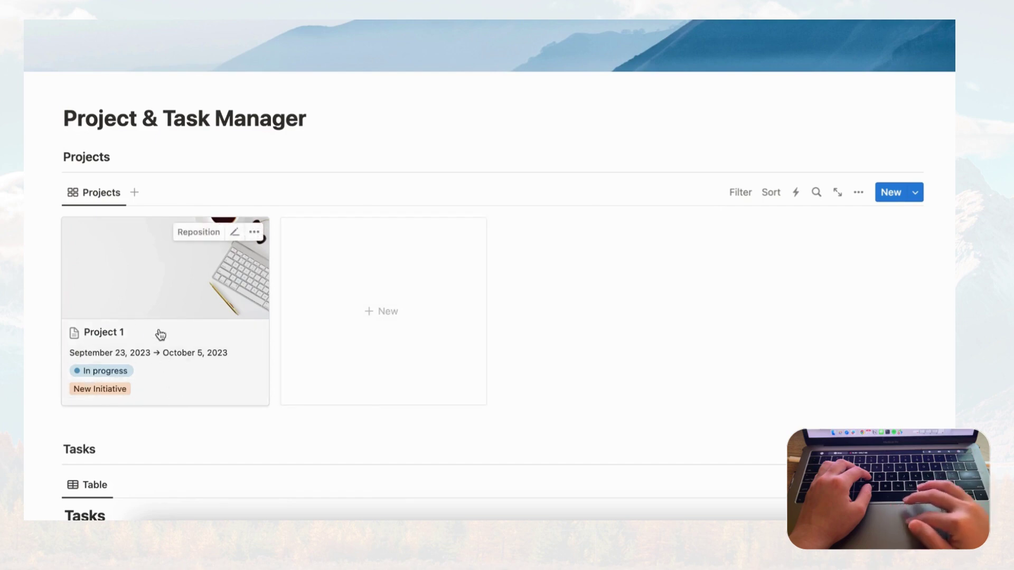
Hide the database title in the Tasks table view's layout
scroll(191, 354, down, 1)
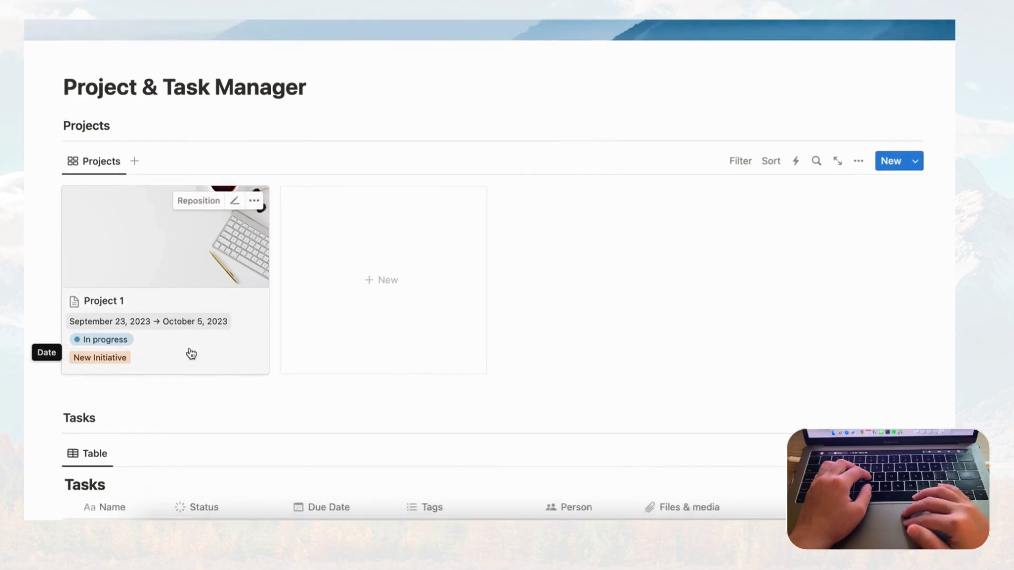
scroll(196, 317, down, 1)
scroll(276, 373, down, 5)
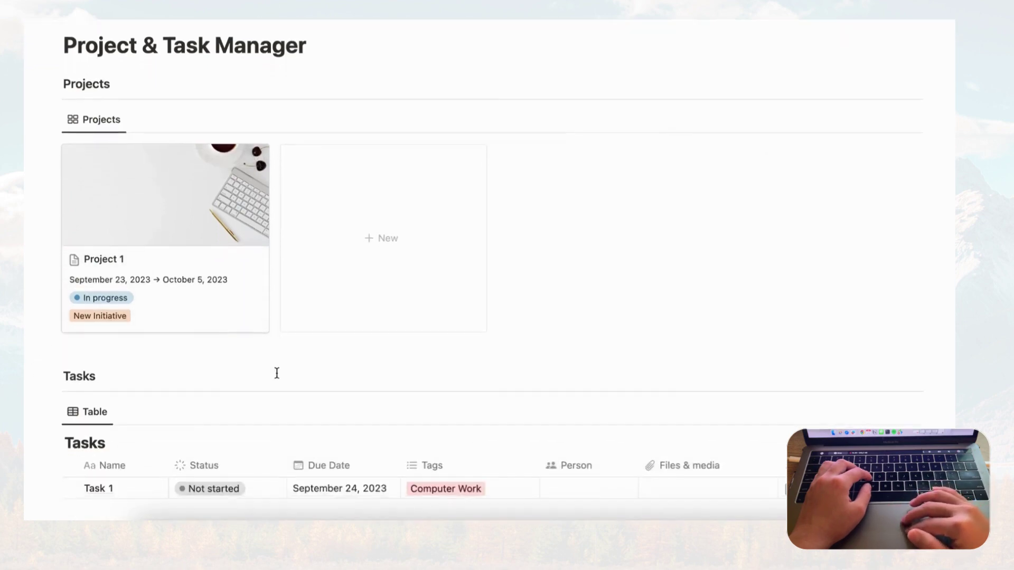
scroll(276, 378, up, 1)
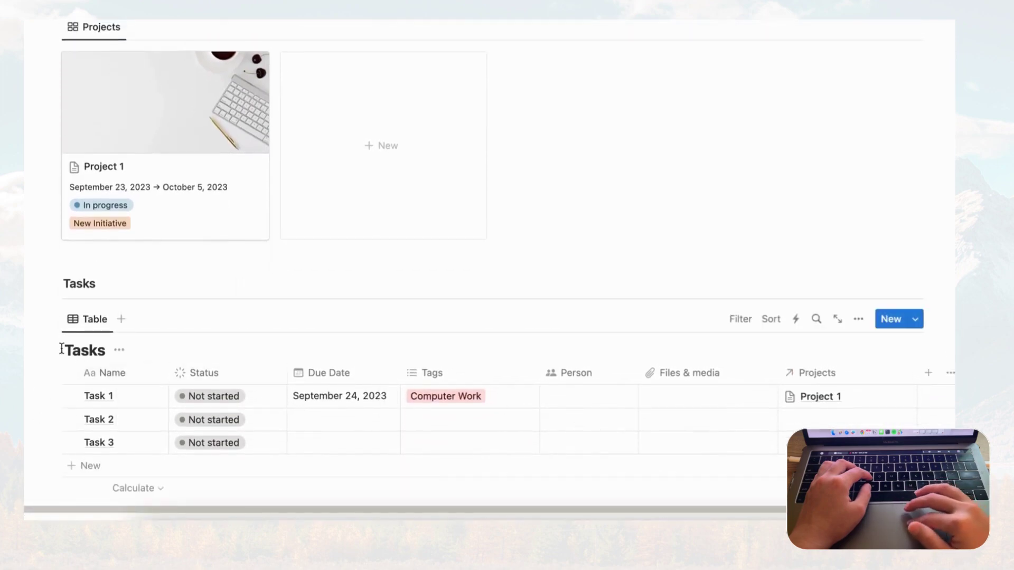
click(858, 321)
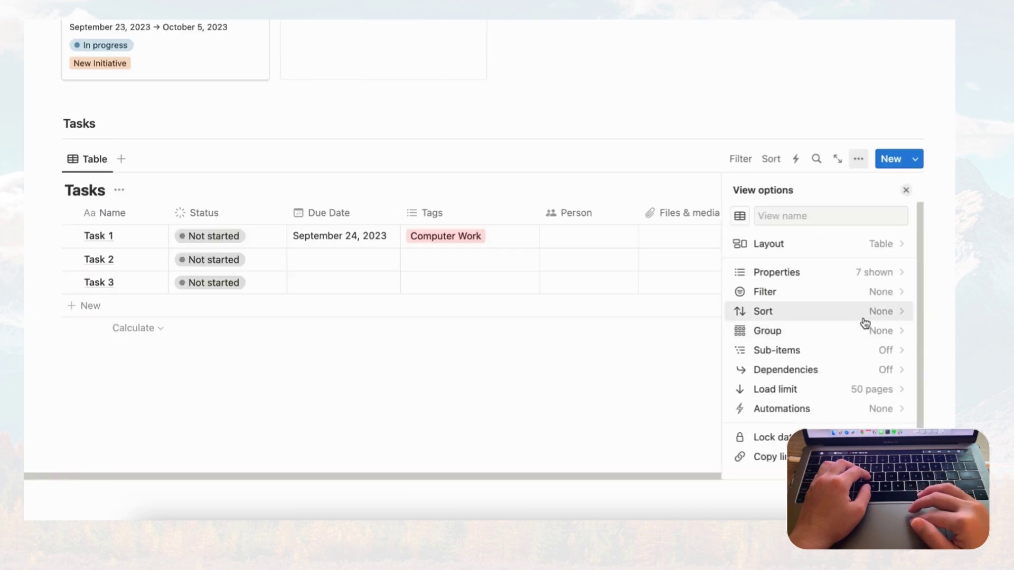
click(849, 247)
click(899, 349)
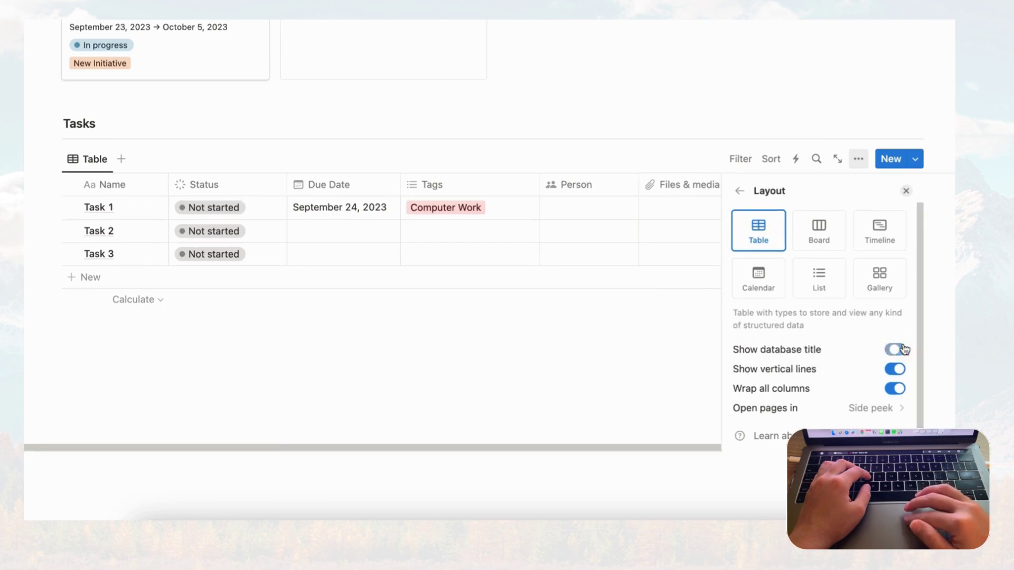
click(906, 191)
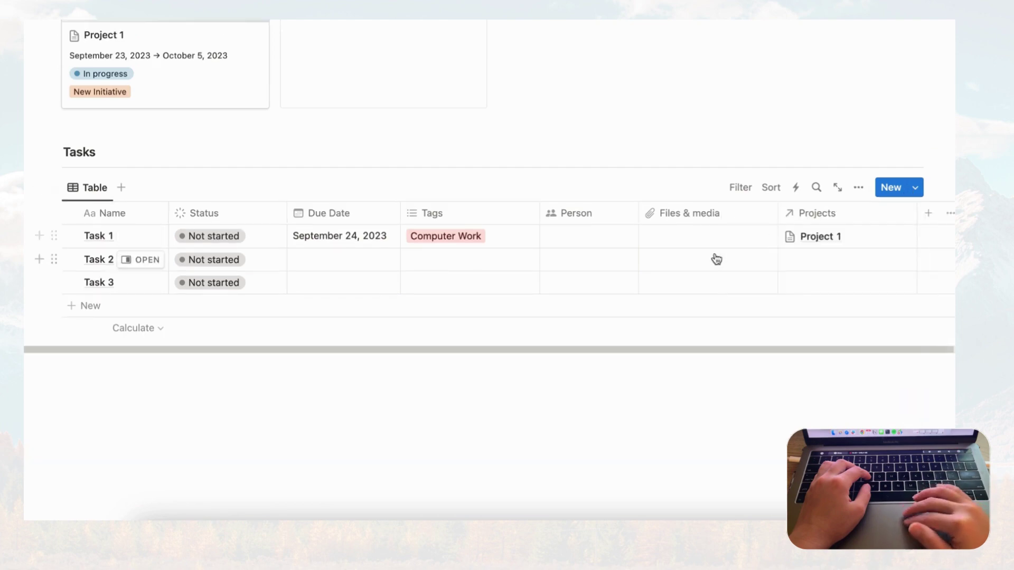
Duplicate the Table view of the Tasks database and name the copy View All
scroll(715, 259, up, 3)
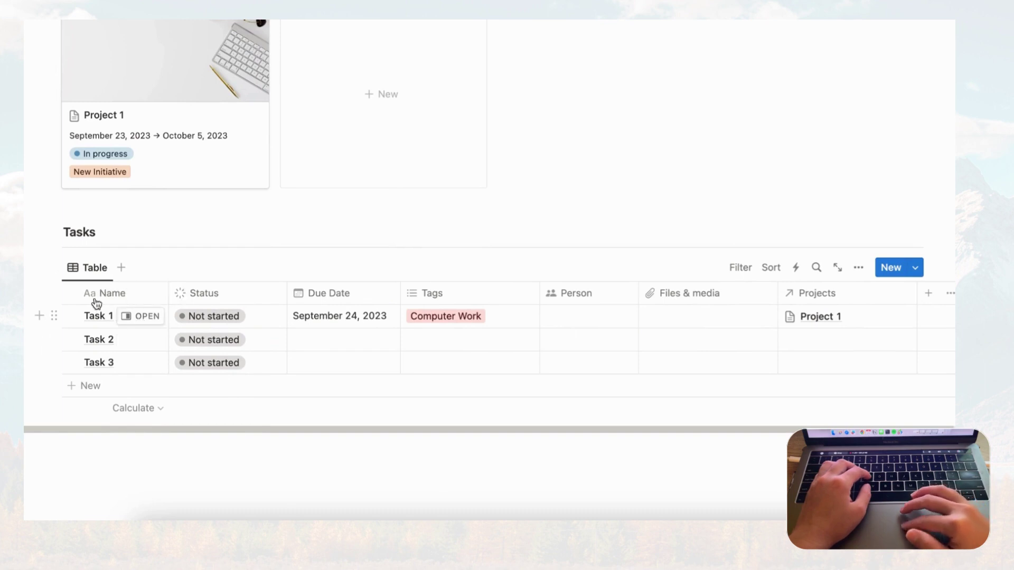
click(96, 270)
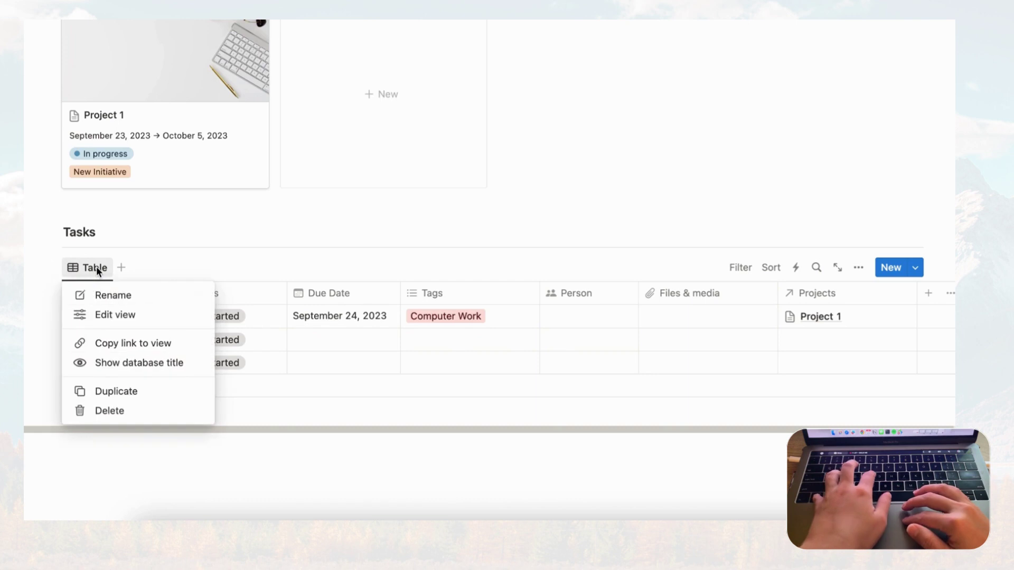
click(132, 391)
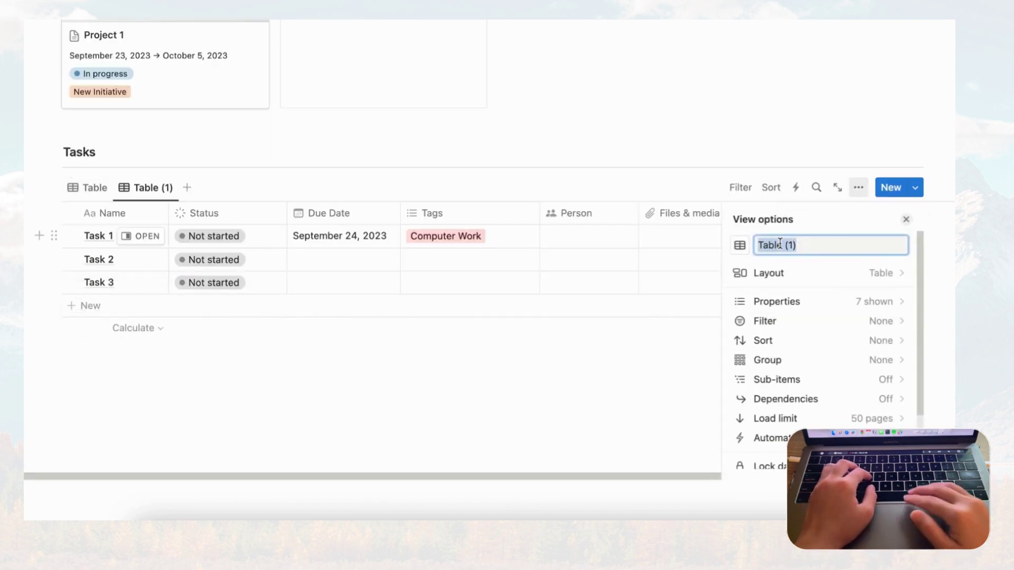
text(View All)
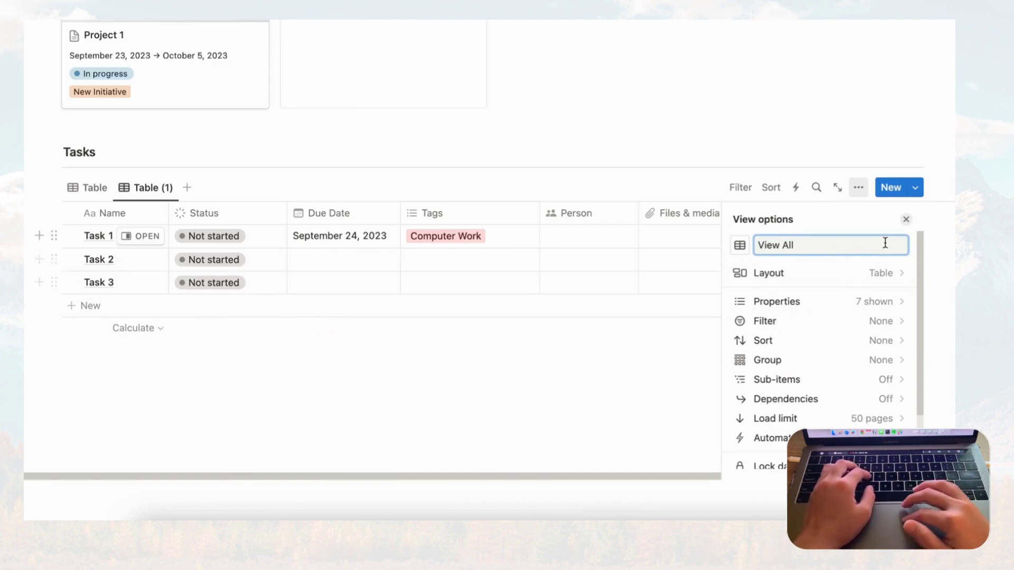
click(904, 221)
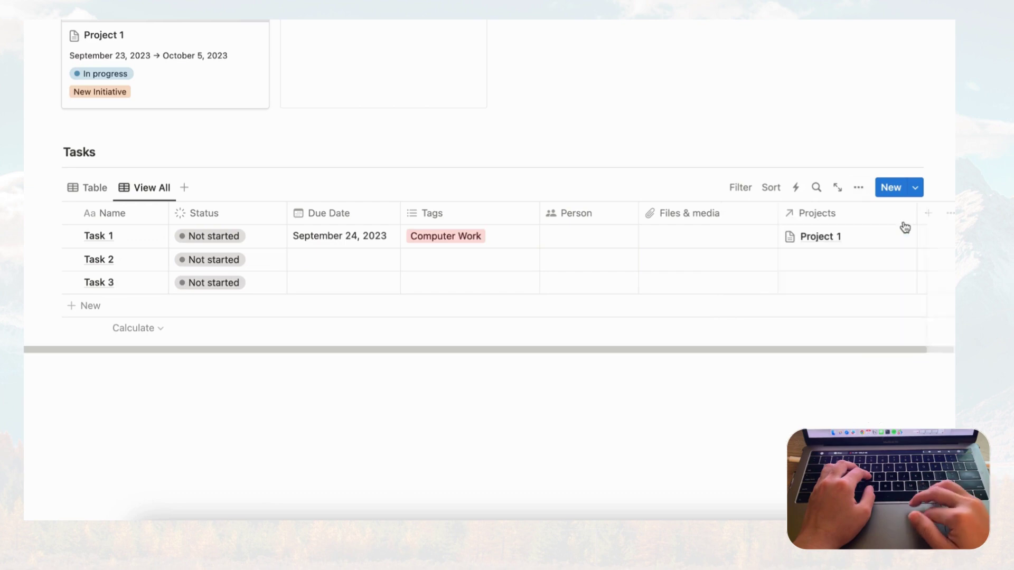
Rename the original Table view of the Tasks database as Unfinished
click(99, 196)
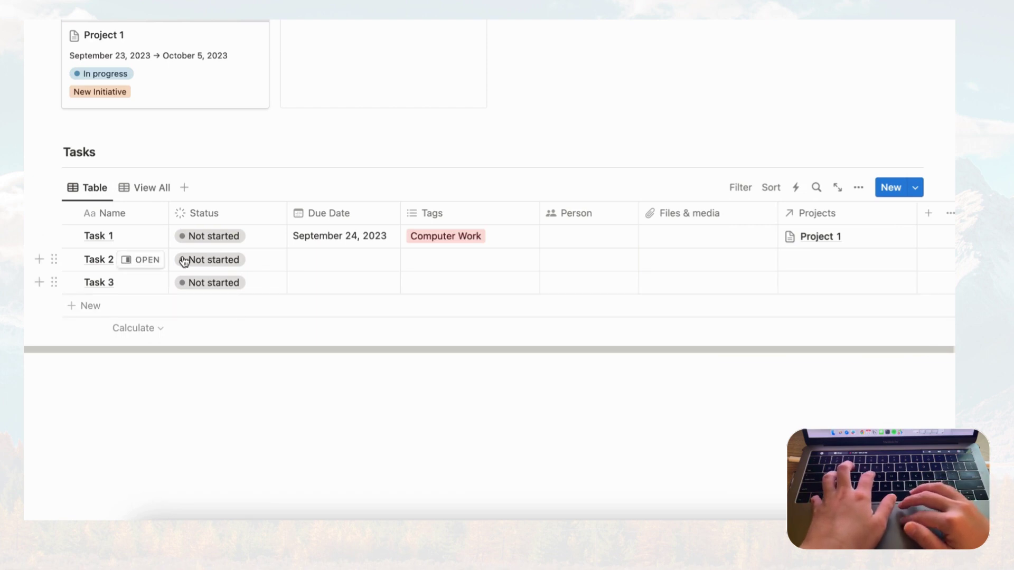
click(90, 186)
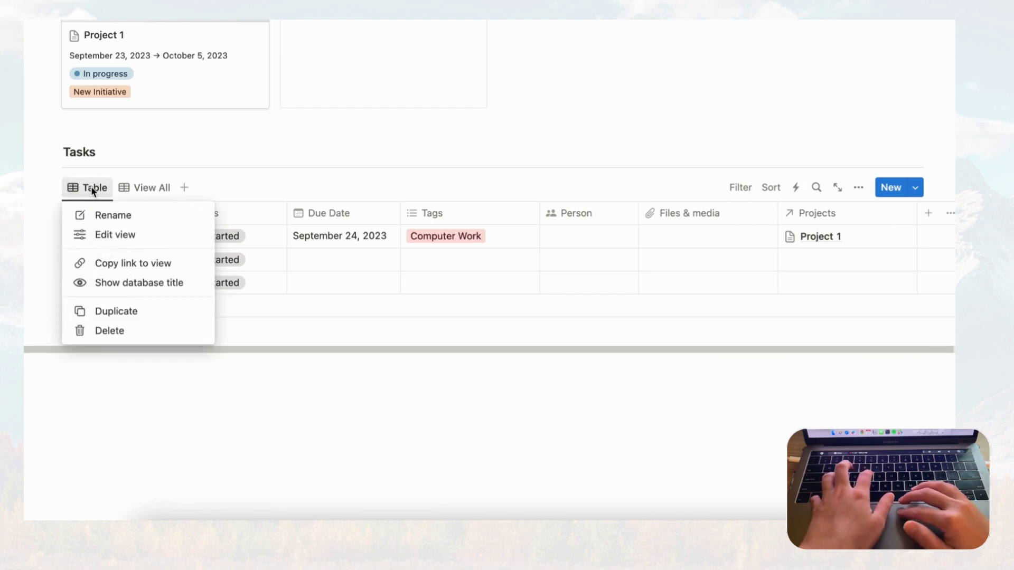
click(118, 217)
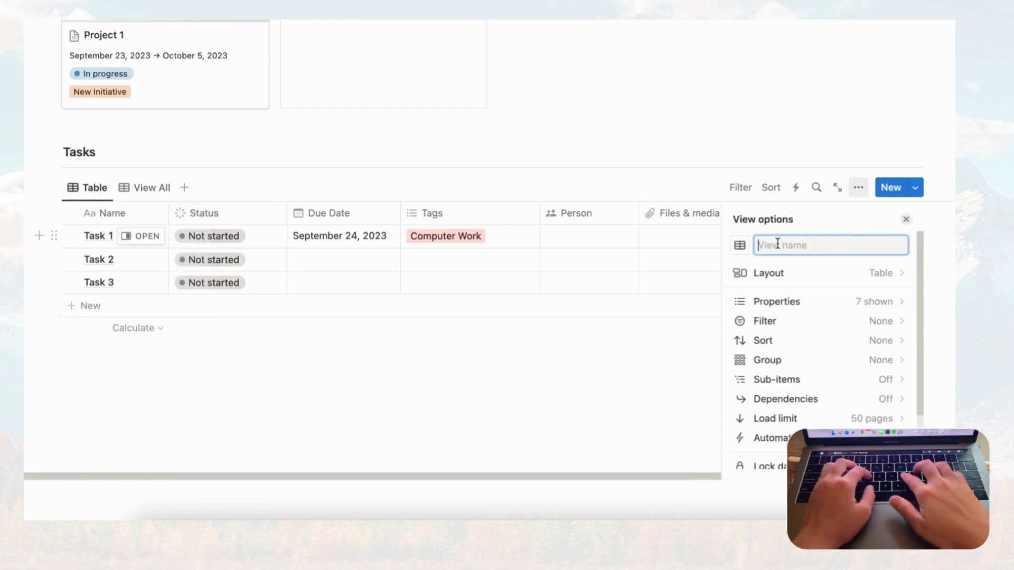
text(Unfinished)
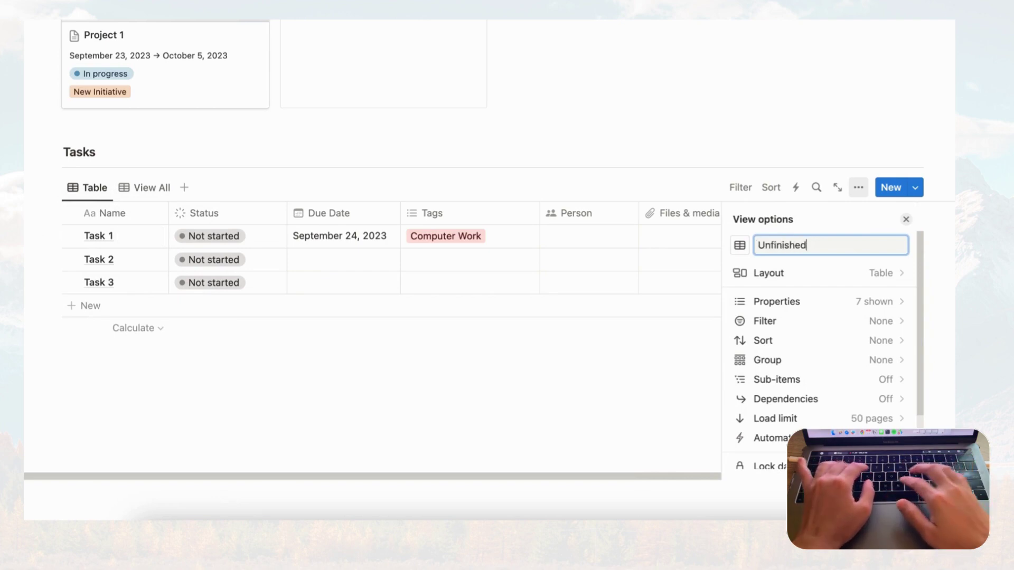
key(Return)
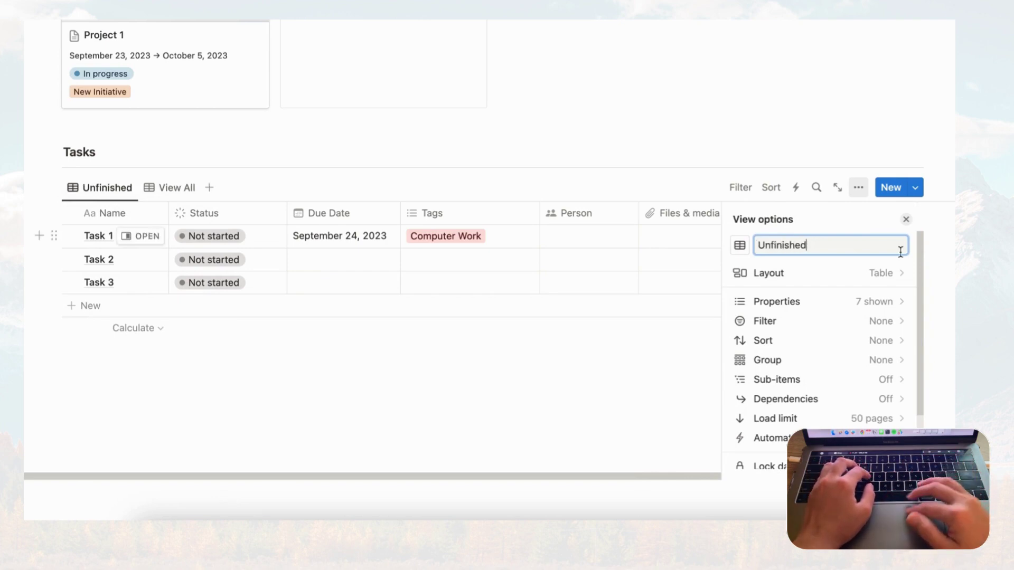
click(906, 219)
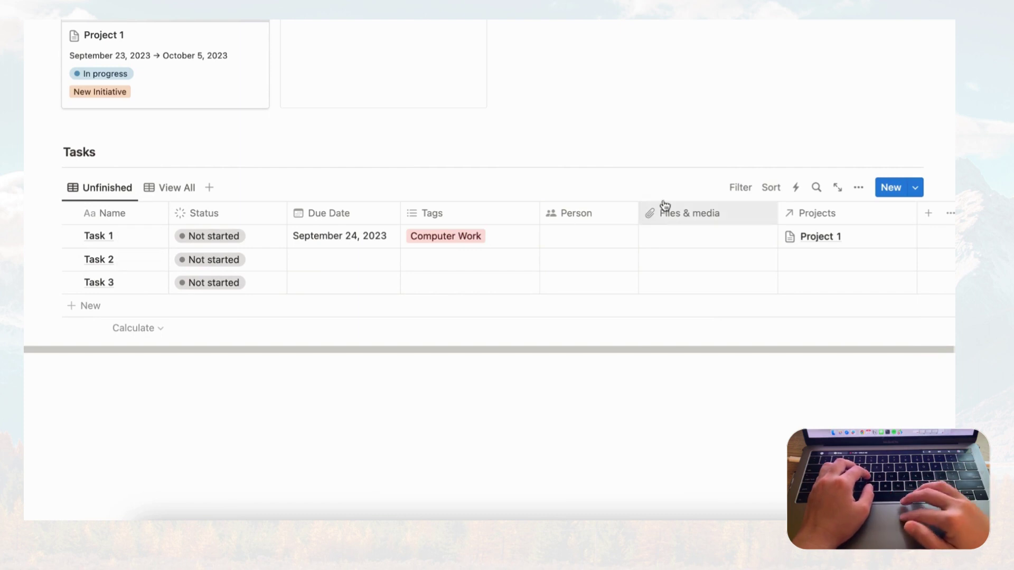
Filter the Unfinished view of Tasks by Status to Not started and In progress, and save the filter for everyone
click(740, 189)
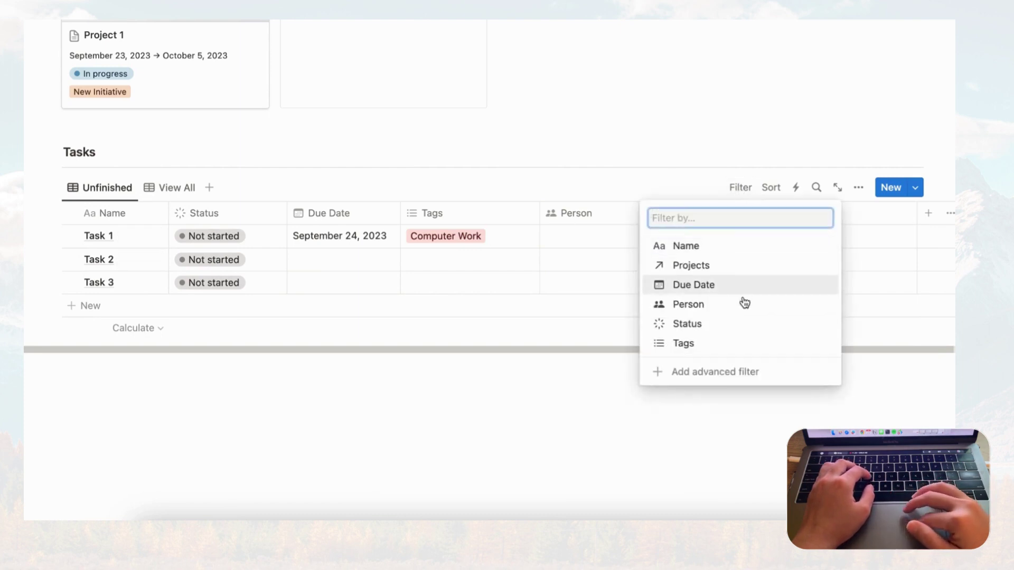
click(716, 329)
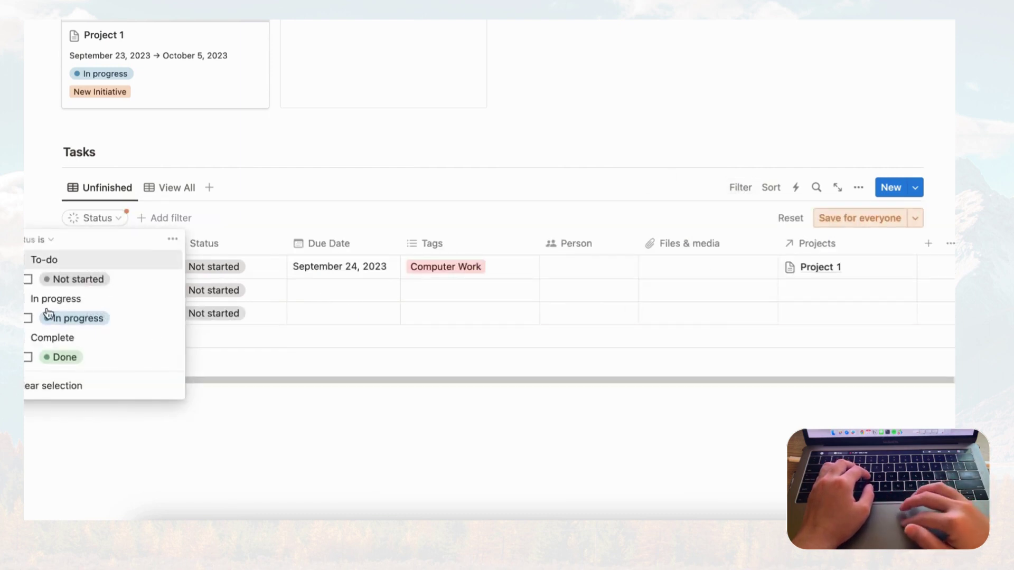
click(28, 279)
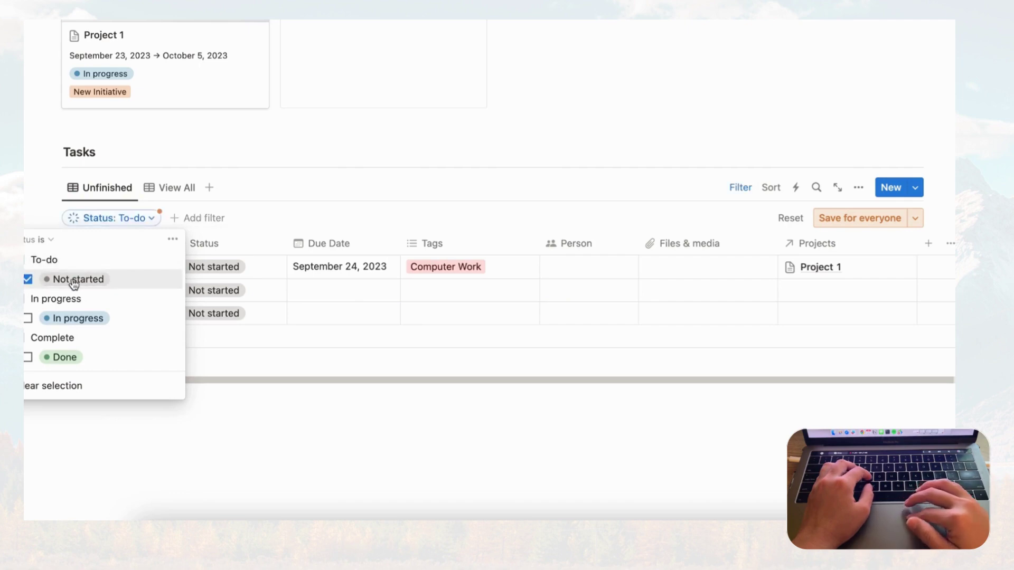
click(68, 318)
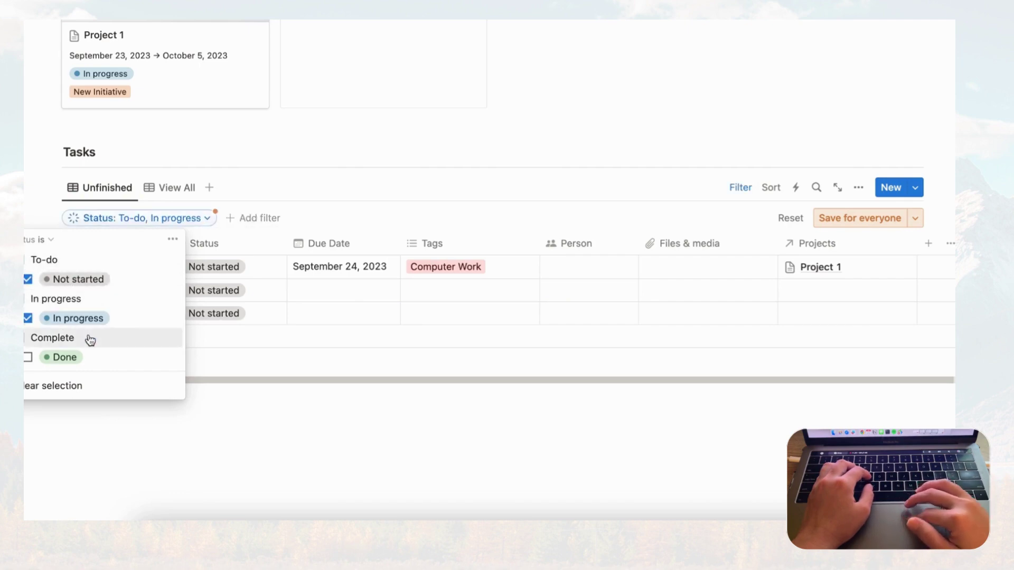
click(869, 218)
Set the status of Task 3 to Done and switch the Tasks database to its View All view
click(221, 314)
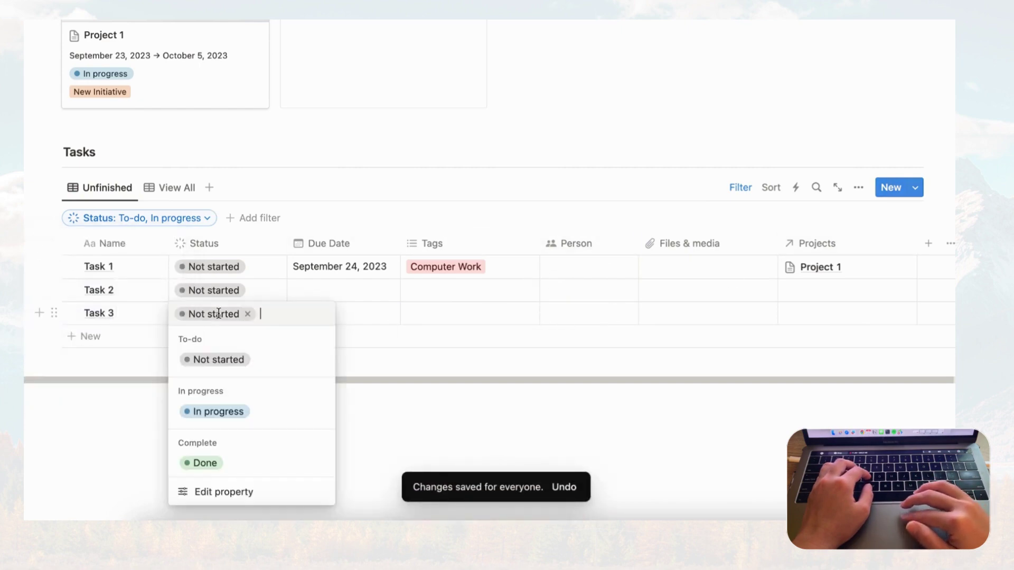
click(214, 465)
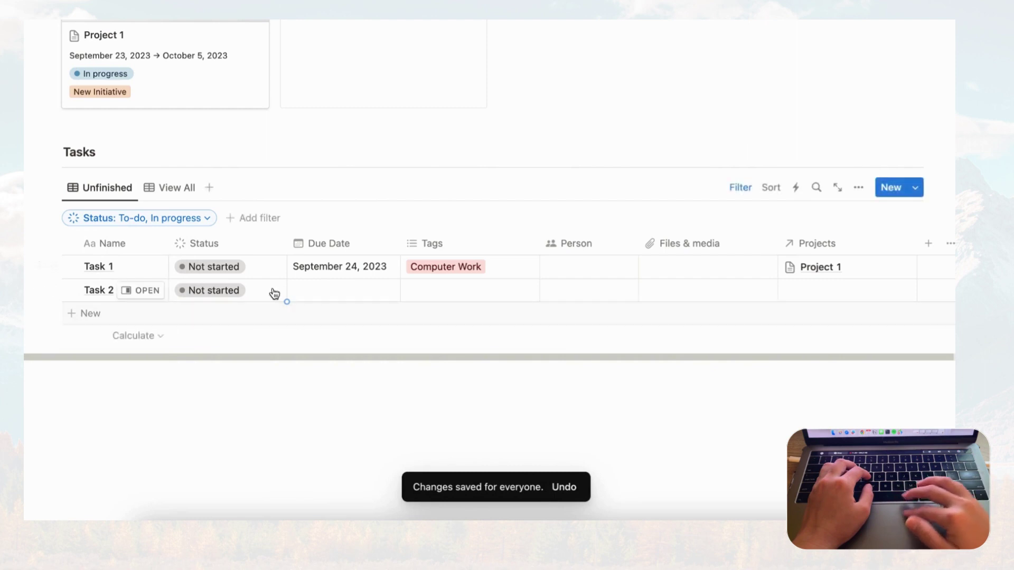
click(176, 187)
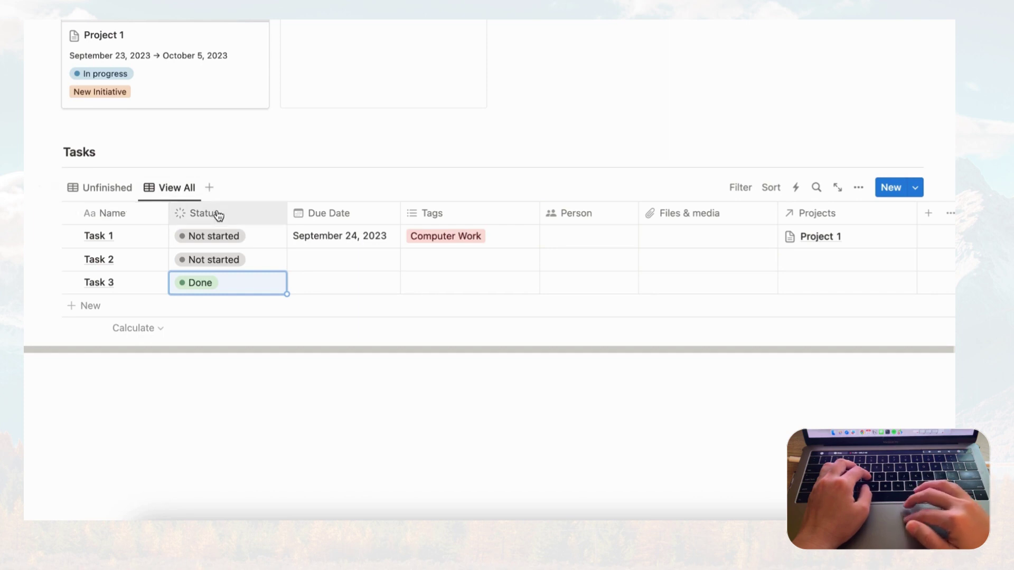
Duplicate the View All view of the Tasks database and name the copy Done
click(187, 189)
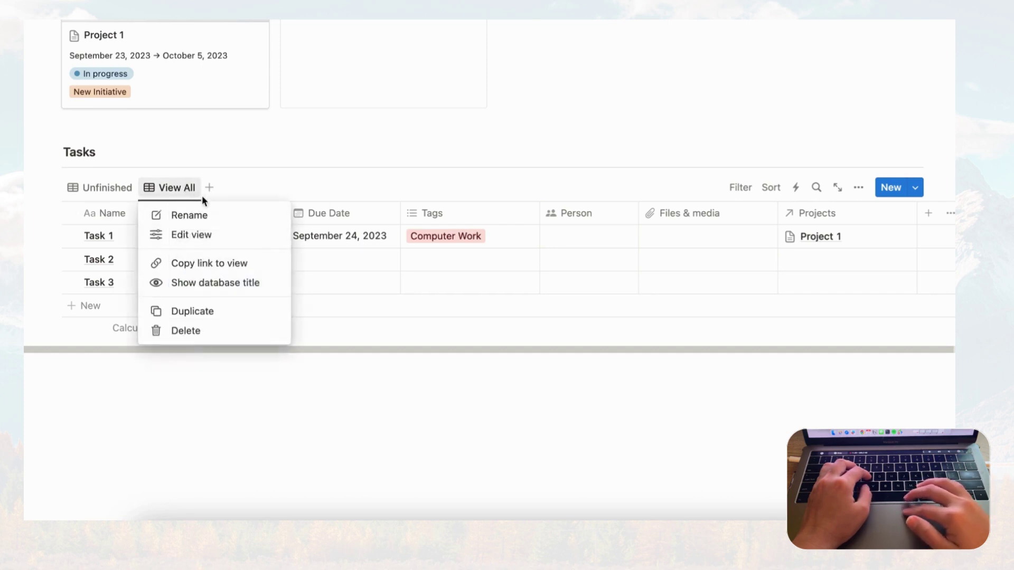
click(231, 315)
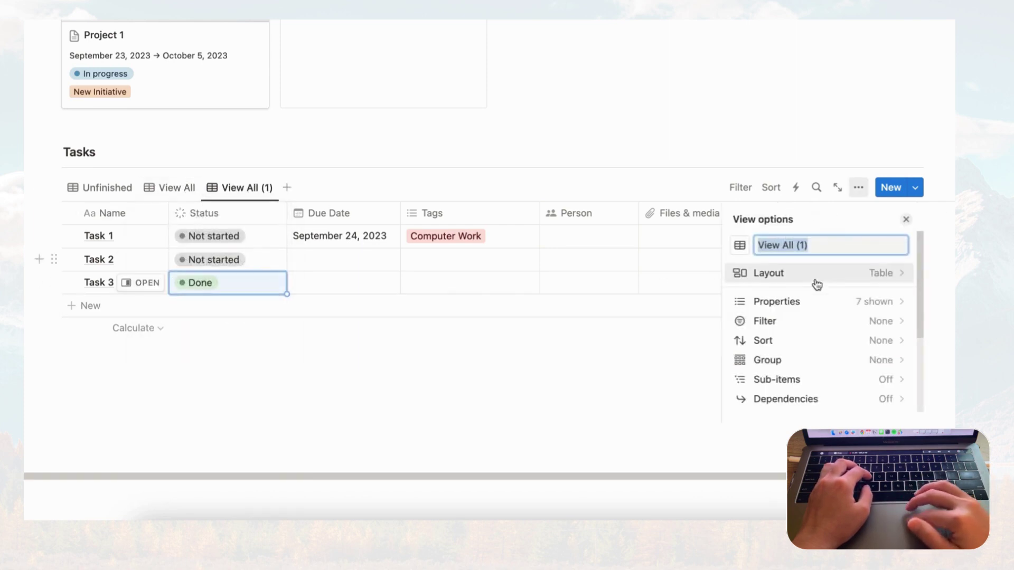
text(Done)
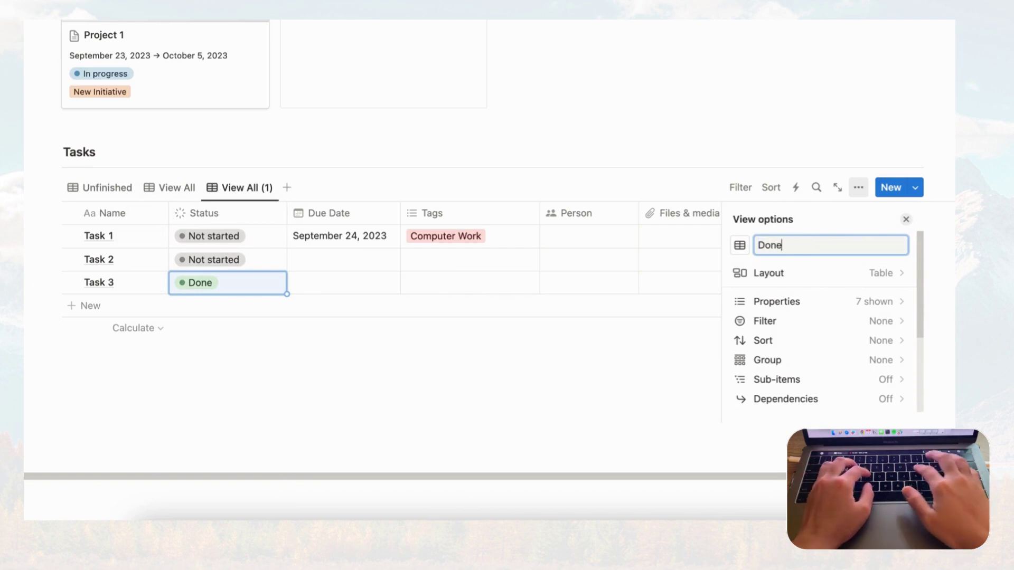
click(906, 219)
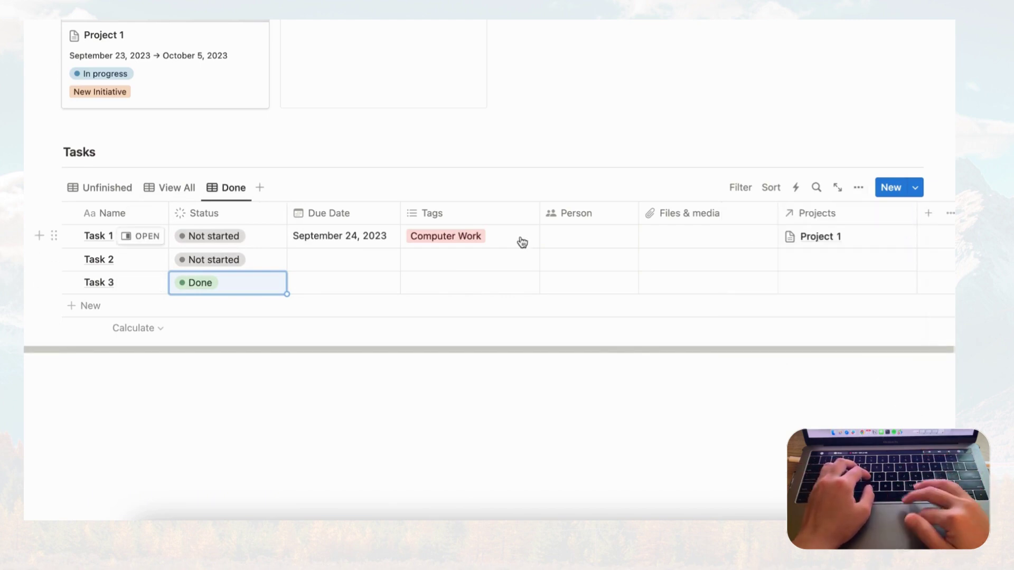
Filter the Done view to the Complete status group, save it for everyone, and place the view between Unfinished and View All
click(744, 188)
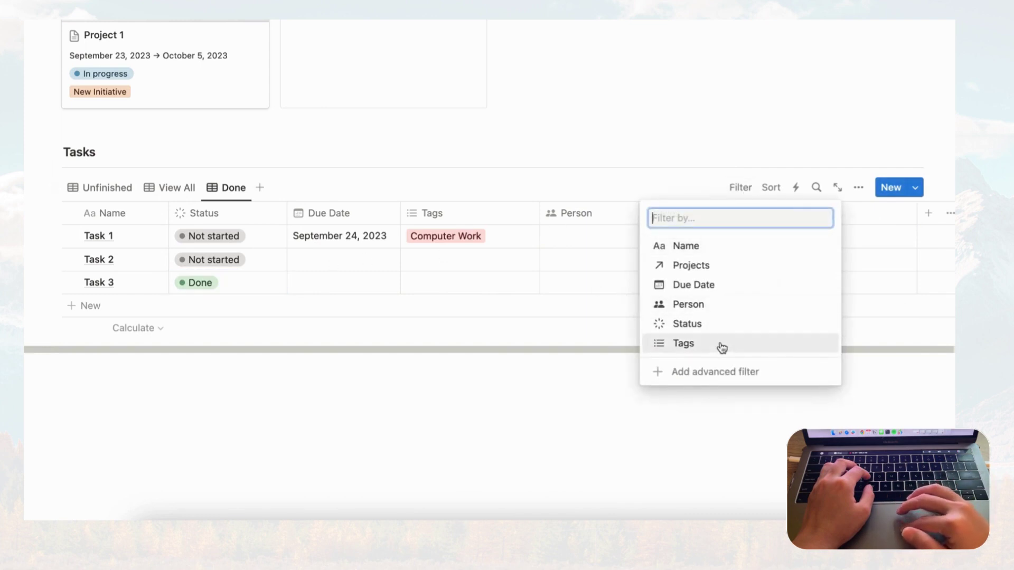
click(728, 328)
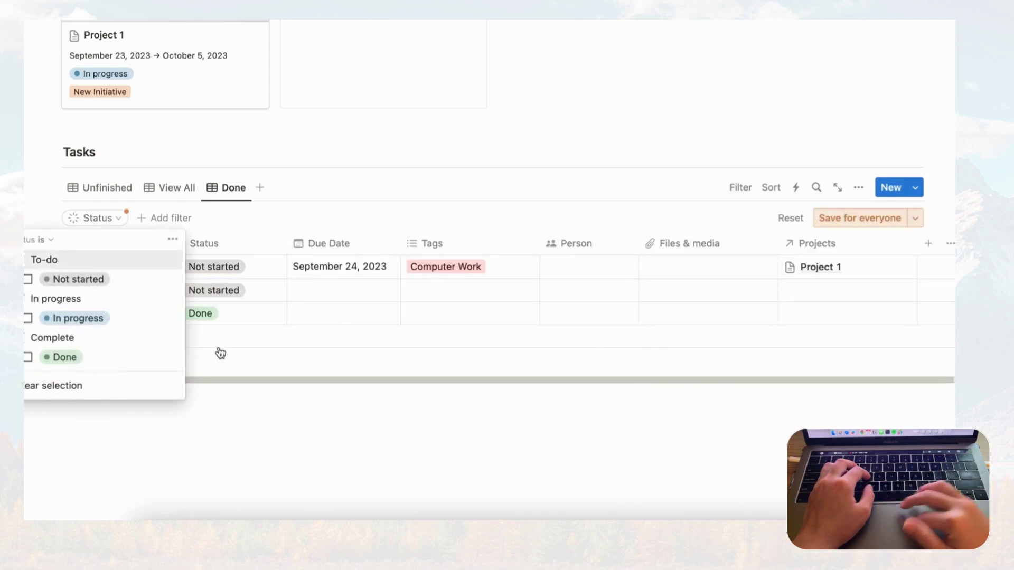
click(25, 347)
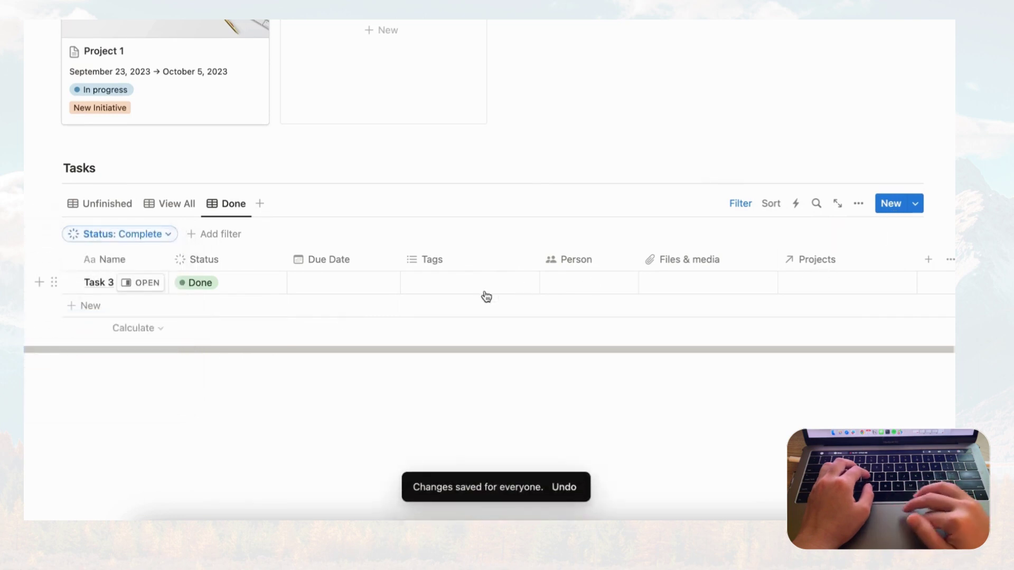
drag(184, 210, 213, 208)
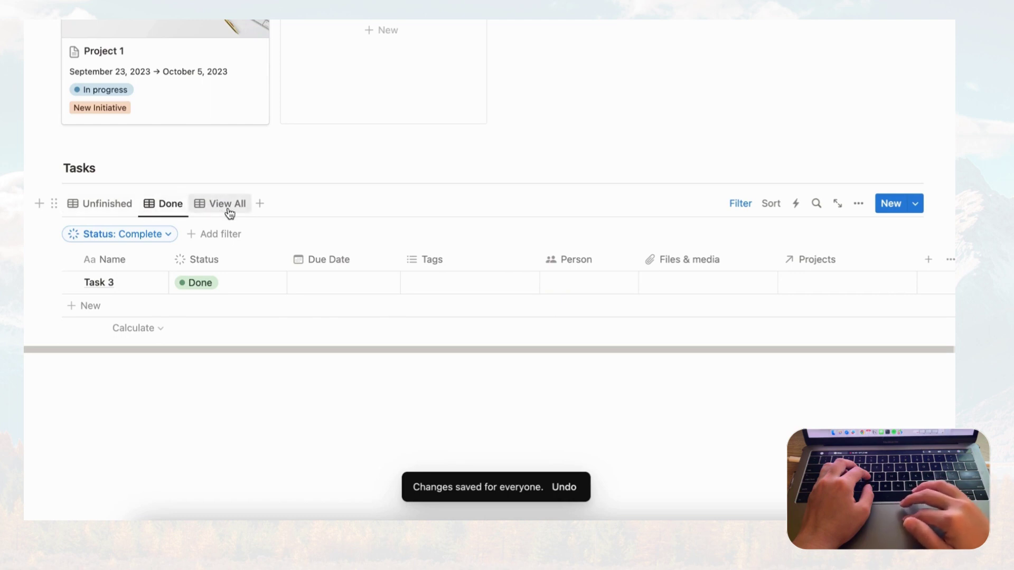
Set the due date of Task 2 to September 16, 2023 in the Unfinished view
click(117, 207)
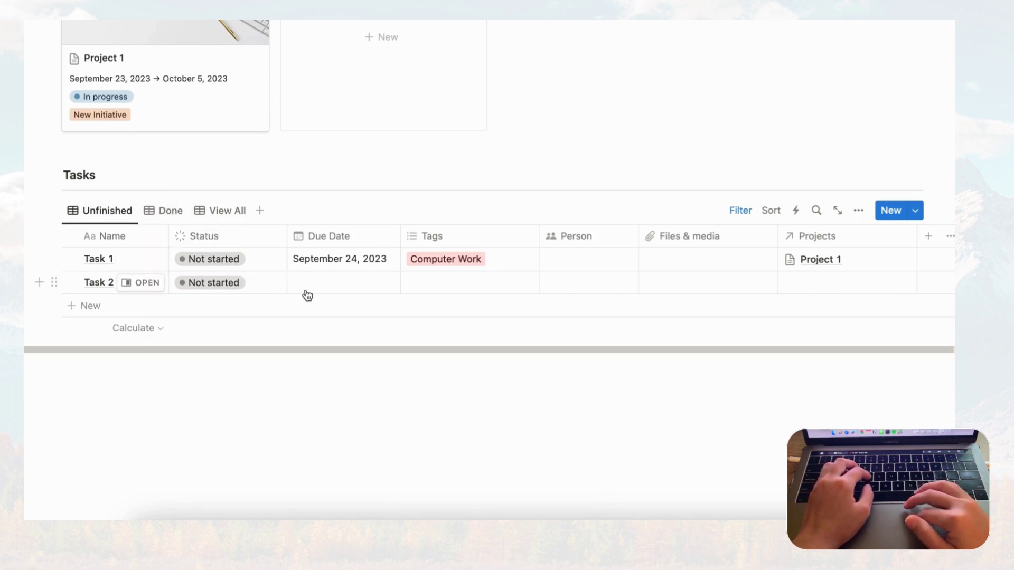
click(362, 288)
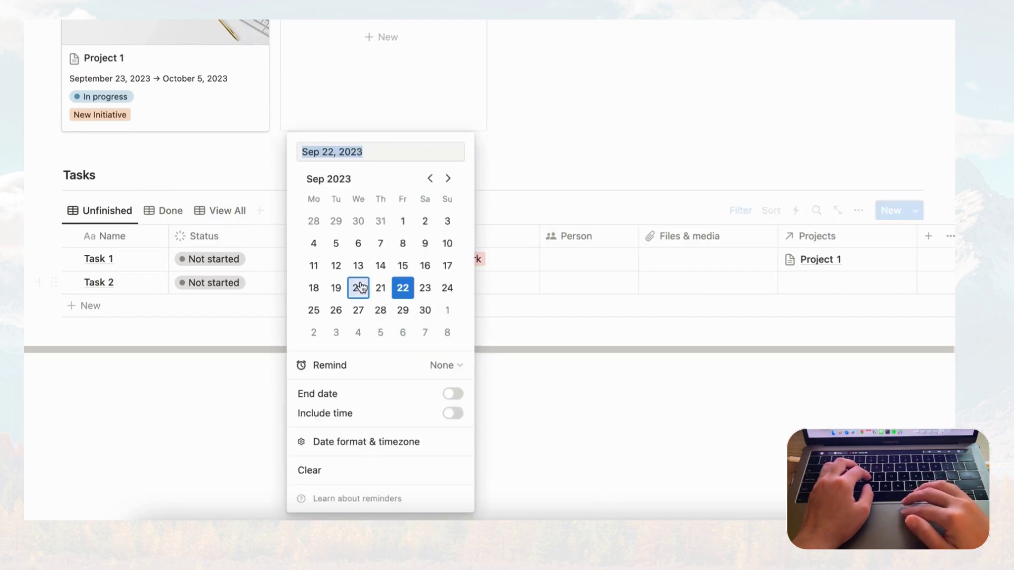
click(425, 265)
click(499, 170)
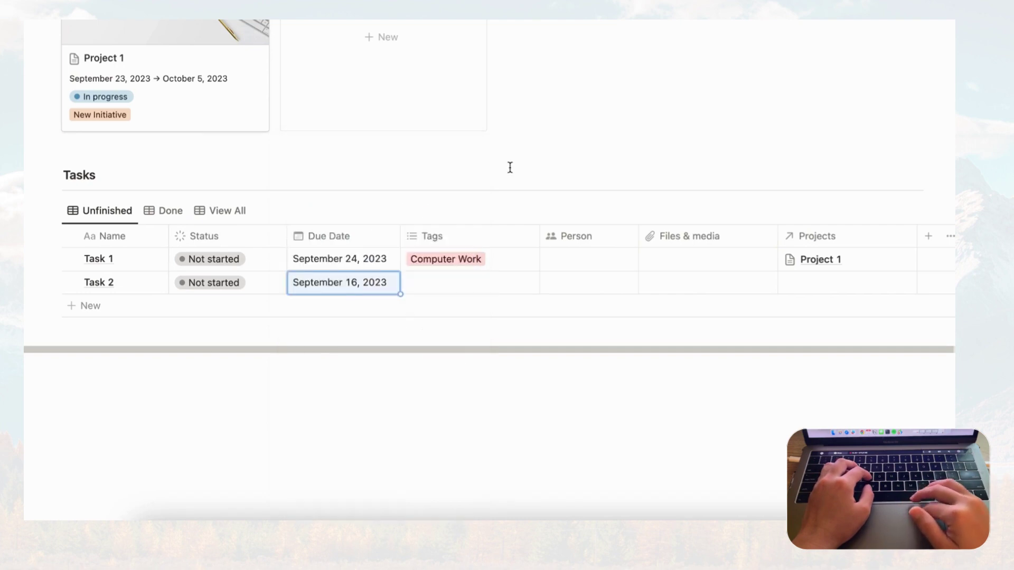
Add a task named Task 4 to the Unfinished view with the due date October 13, 2023
click(142, 307)
text(Task 4)
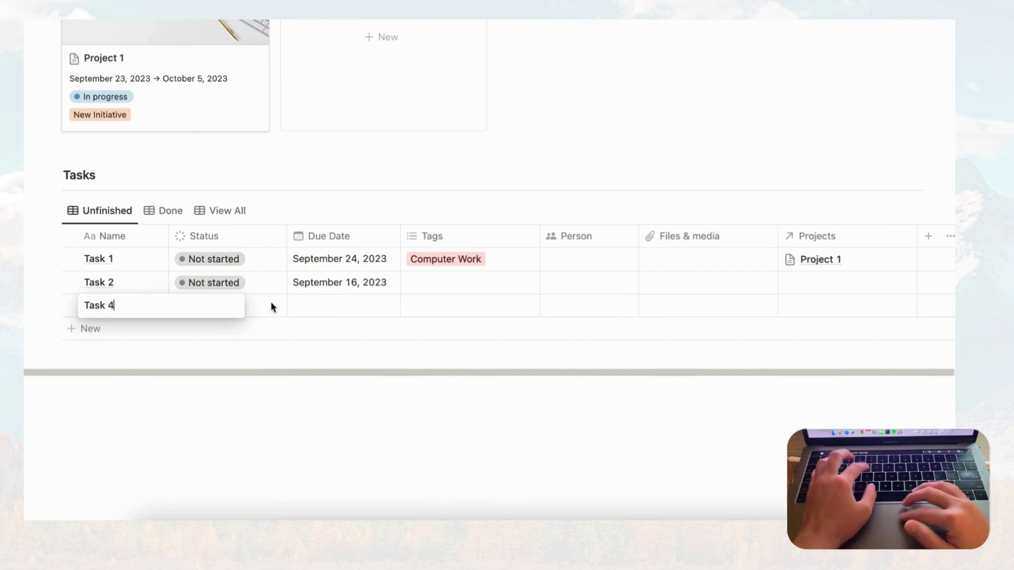
key(Return)
click(317, 307)
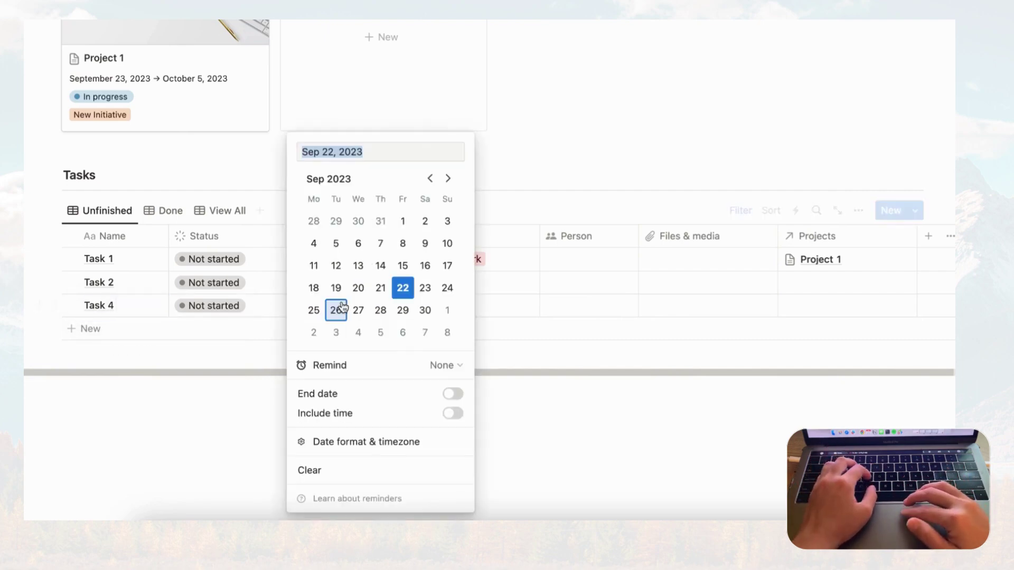
click(448, 179)
click(402, 265)
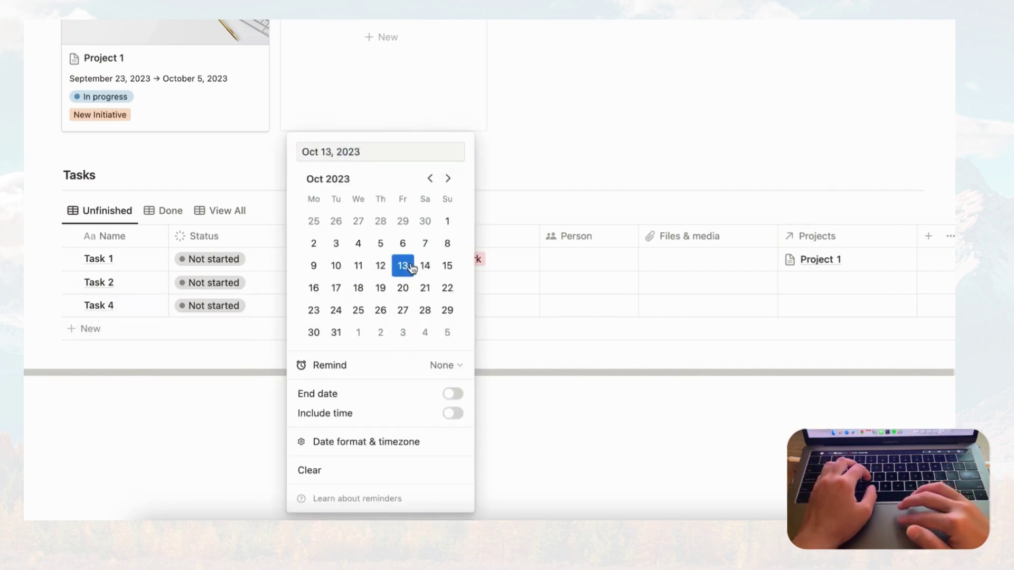
click(557, 148)
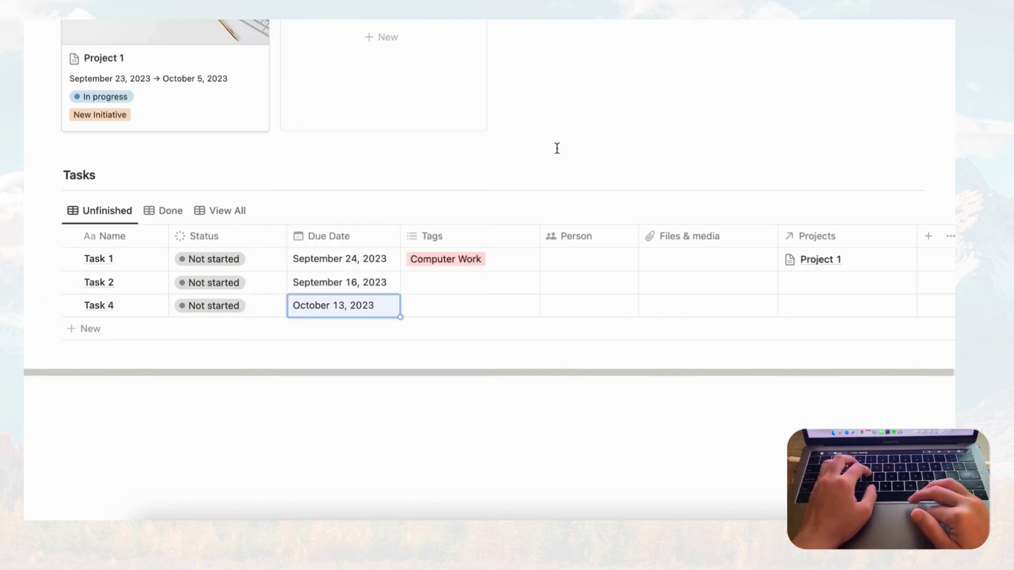
Set the due date of Task 3 to September 26, 2023 in the View All view
click(232, 210)
click(357, 306)
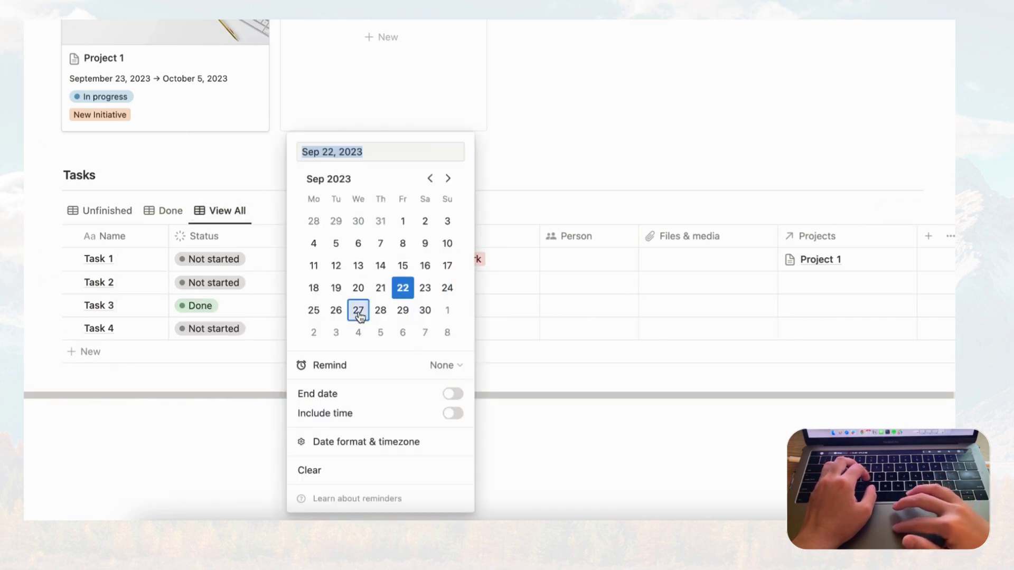
click(336, 310)
click(558, 177)
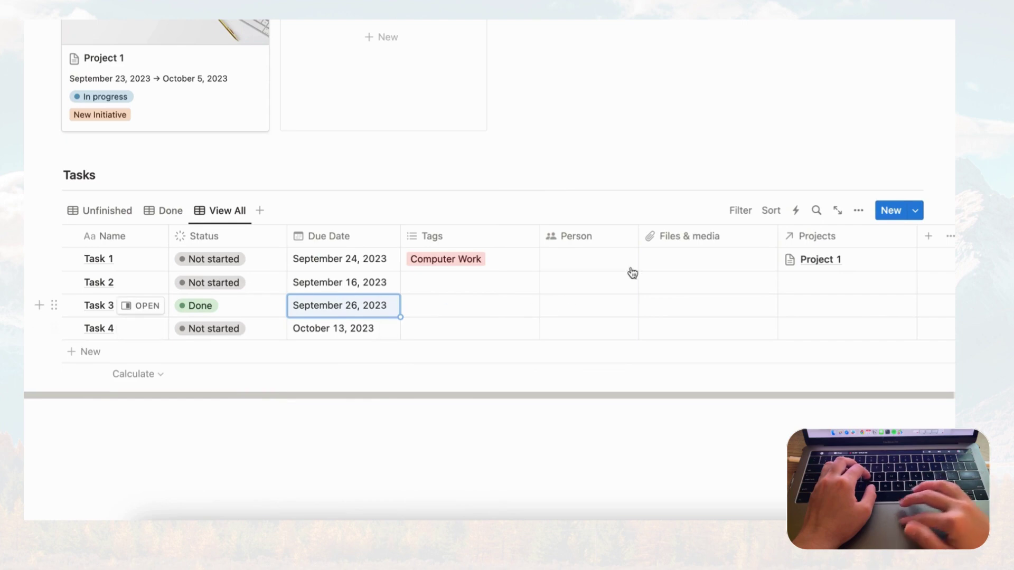
Sort the View All view of Tasks by Due Date in ascending order and save the sort for everyone
click(771, 211)
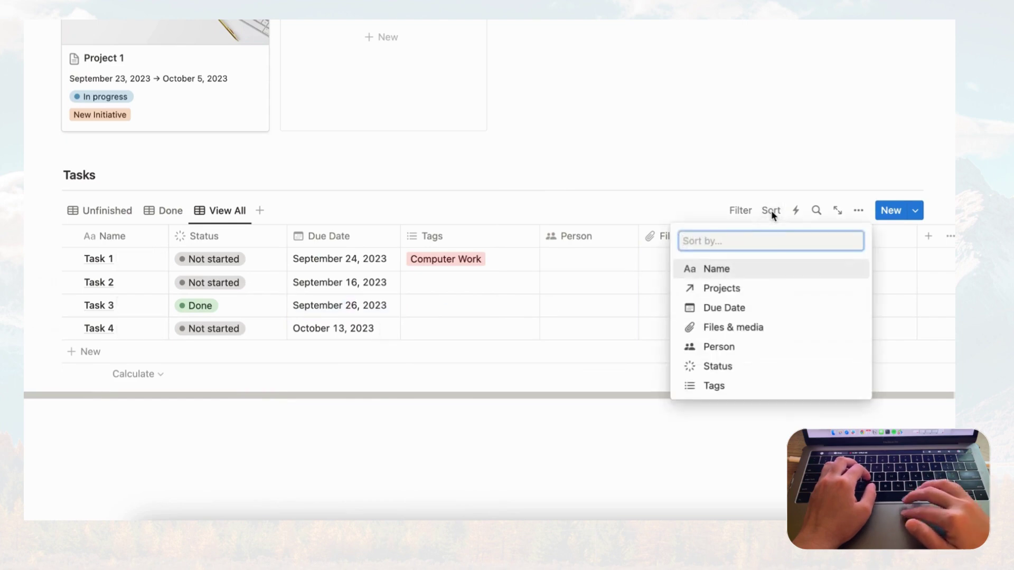
click(780, 312)
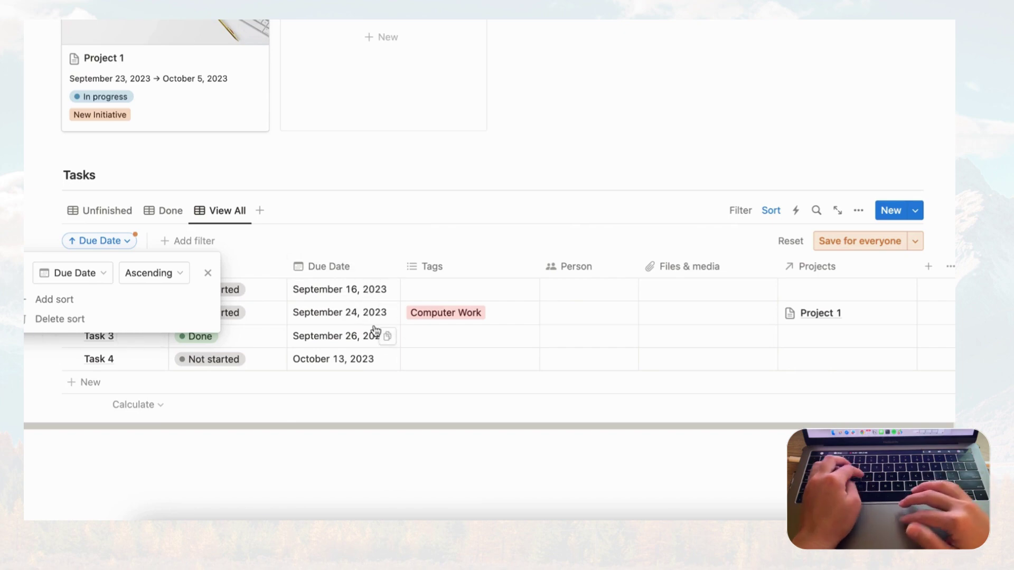
click(841, 240)
Sort the Done view of Tasks by Due Date in ascending order and save the sort for everyone
click(169, 210)
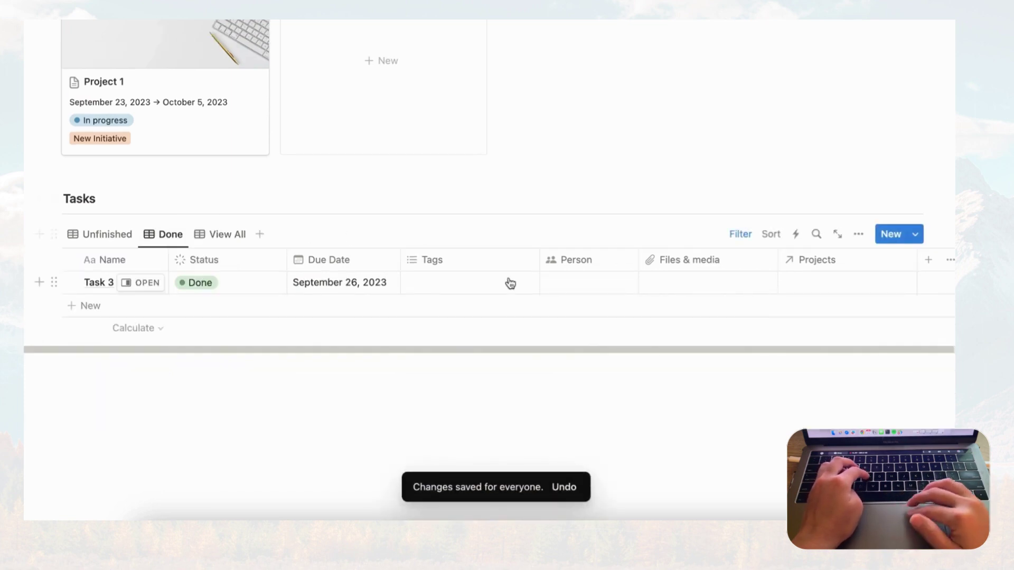
click(771, 234)
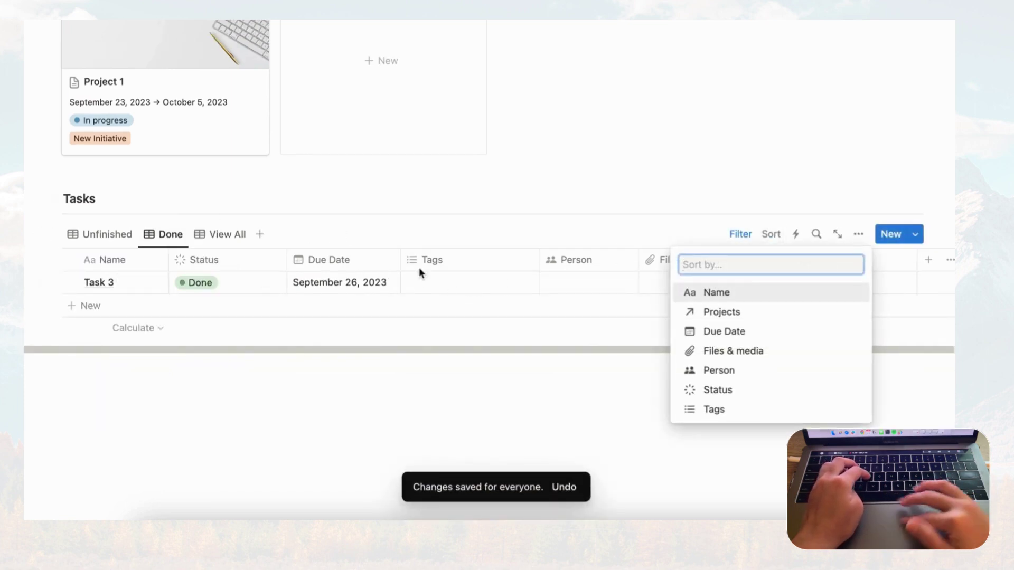
click(748, 332)
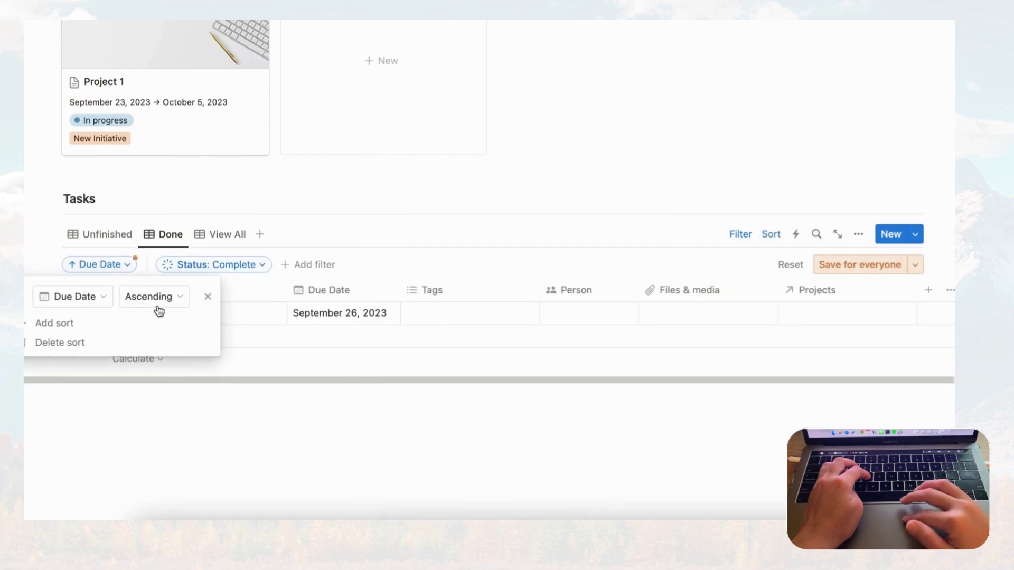
click(842, 267)
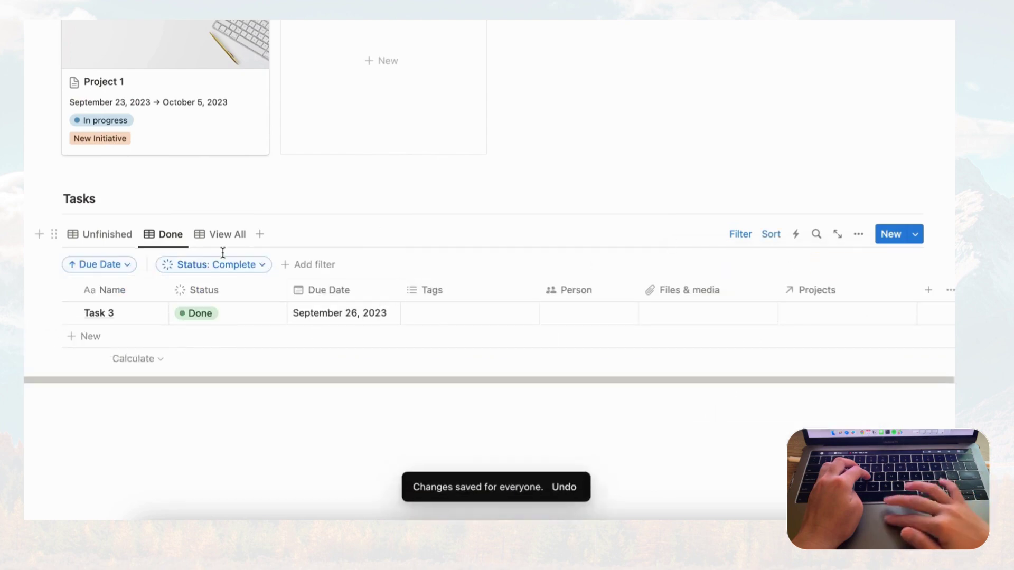
Sort the Unfinished view of Tasks by Due Date in ascending order and save the sort for everyone
click(116, 245)
click(770, 235)
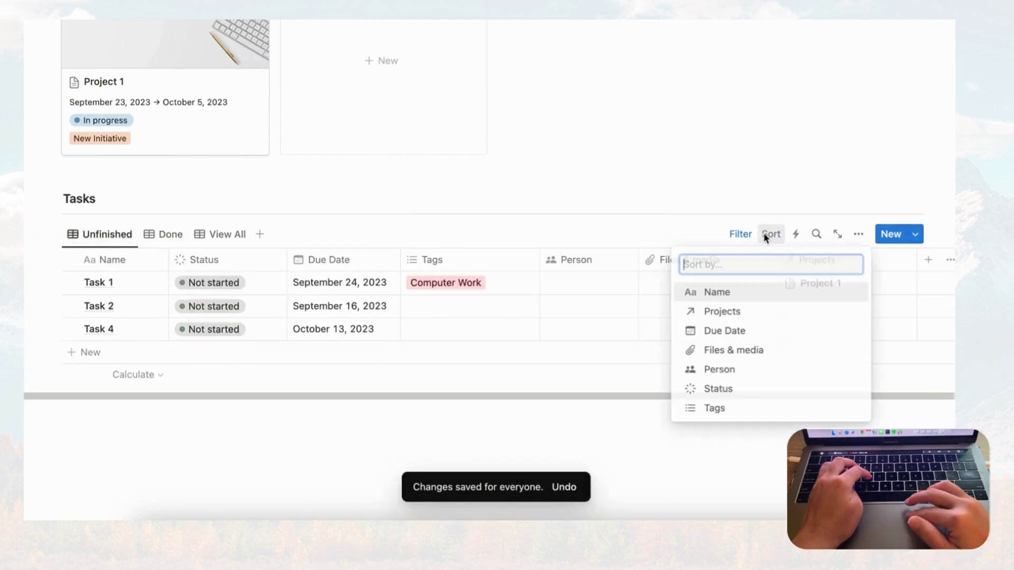
click(738, 332)
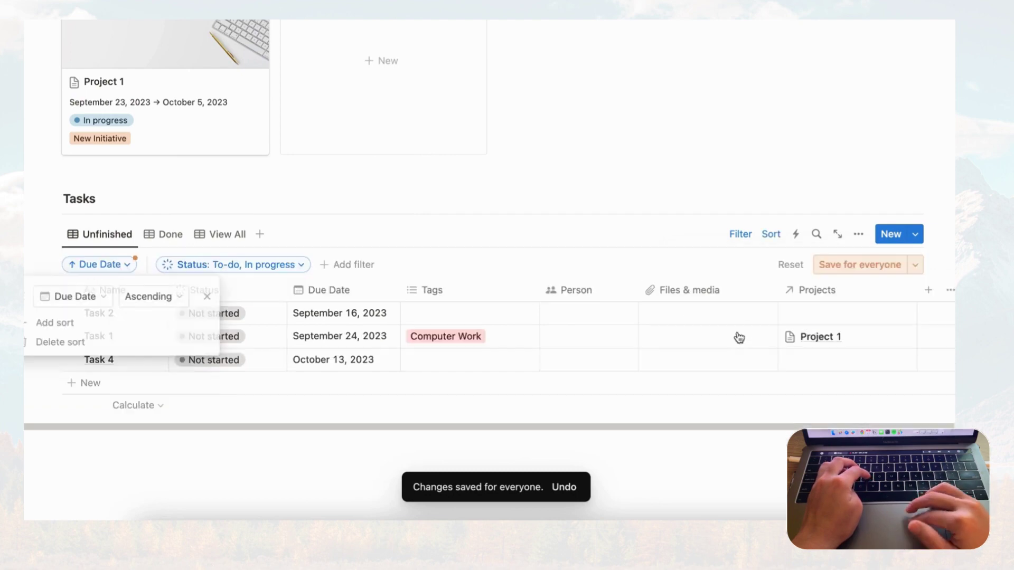
click(866, 265)
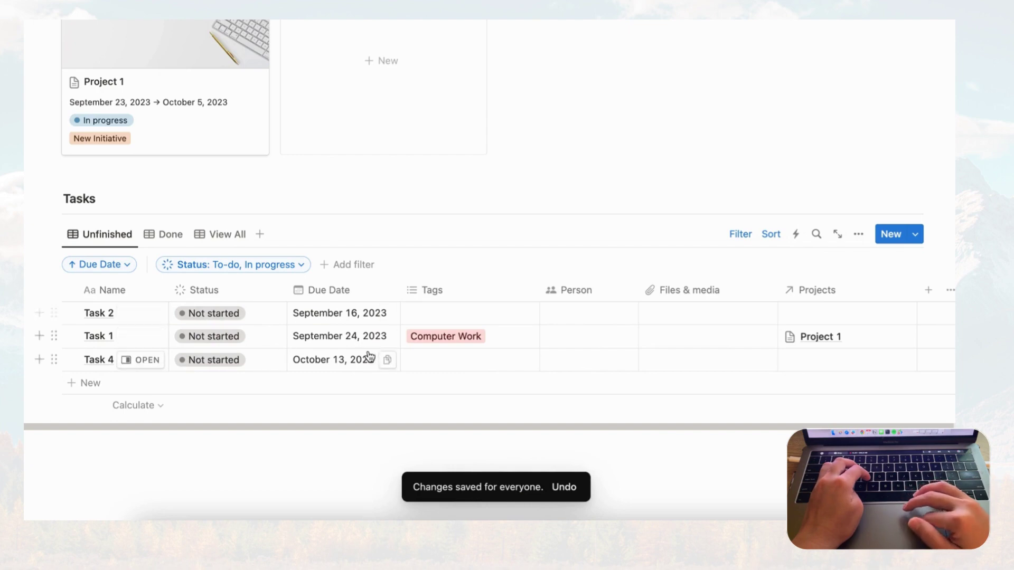
scroll(264, 286, up, 2)
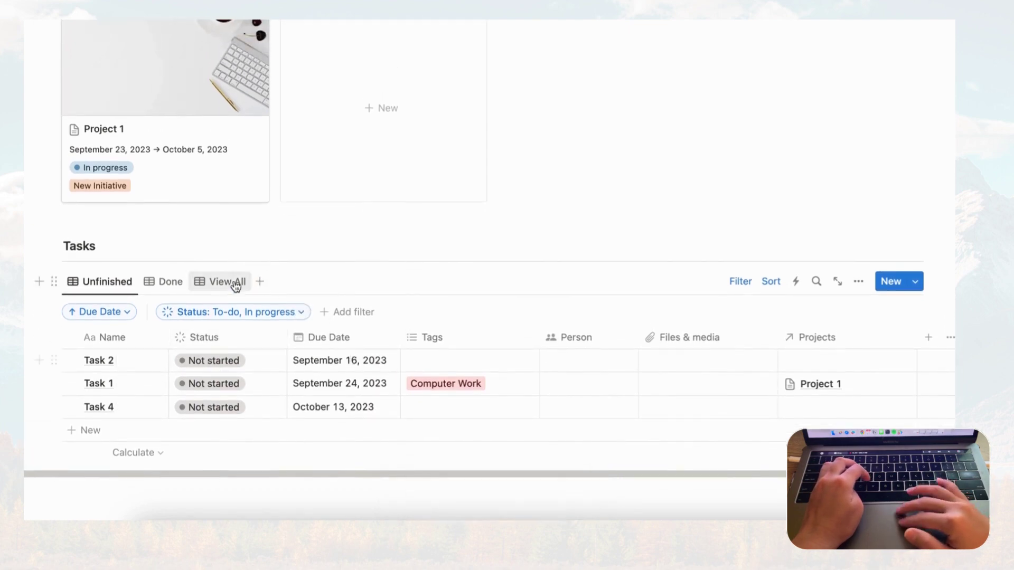
scroll(238, 285, up, 3)
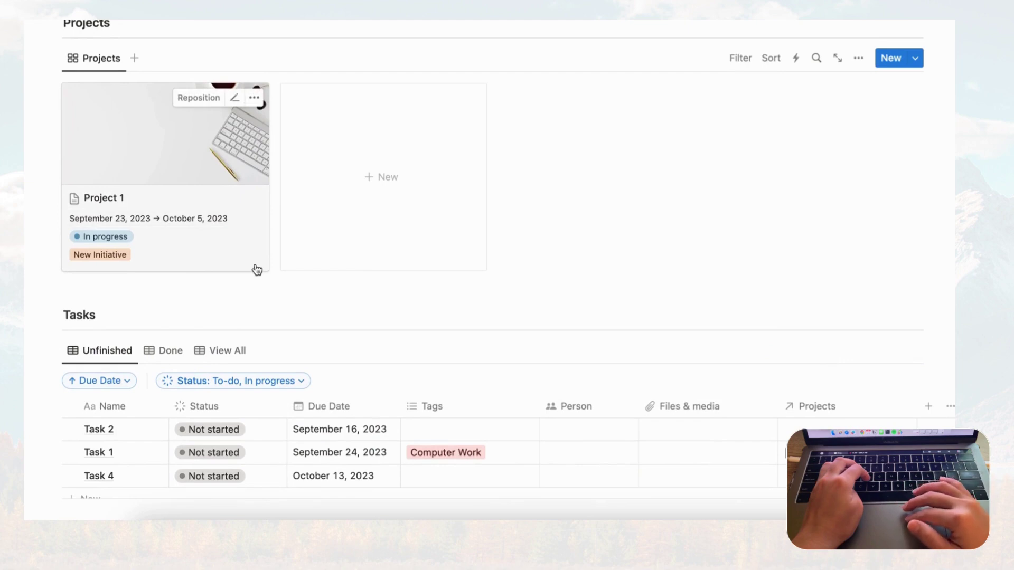
Set the Project Entry template as the default for all views in the Projects database
scroll(257, 269, down, 2)
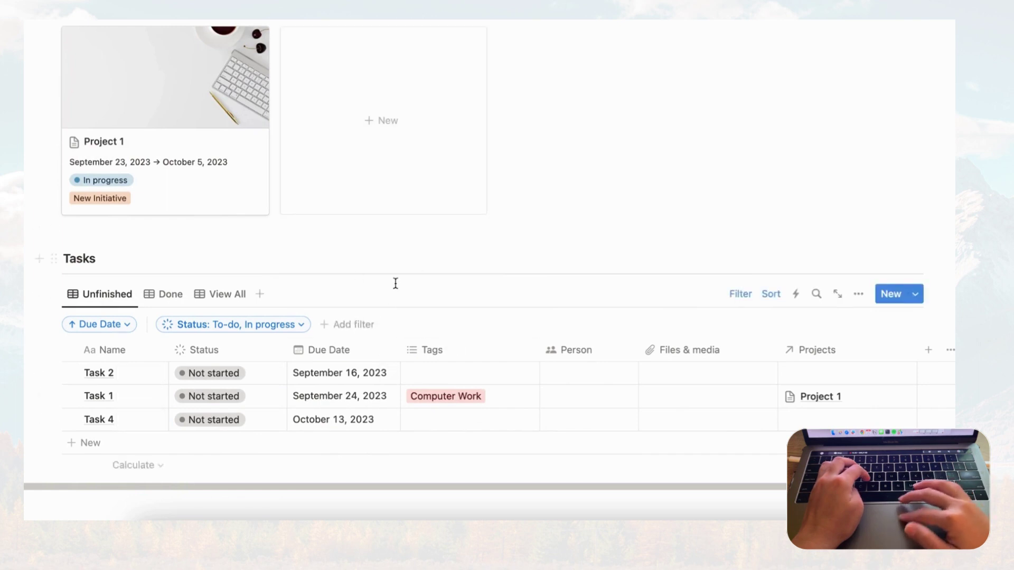
scroll(423, 295, up, 5)
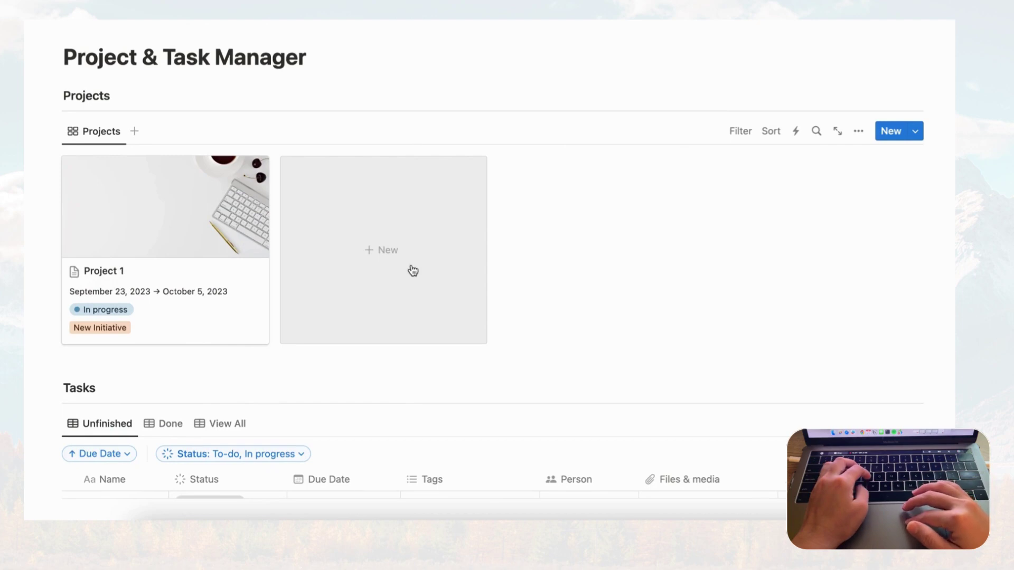
click(916, 132)
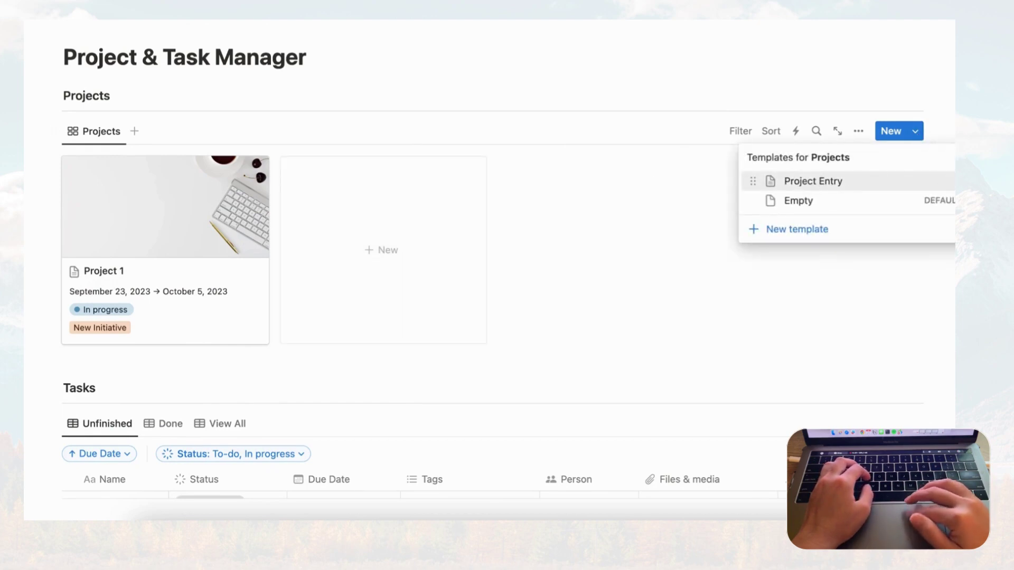
click(943, 181)
click(882, 168)
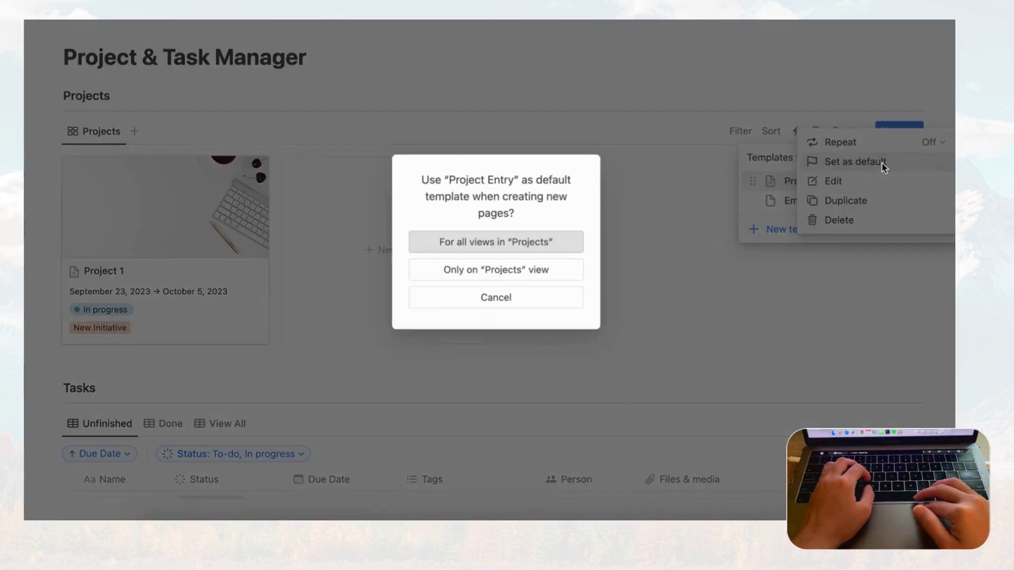
click(555, 243)
click(702, 204)
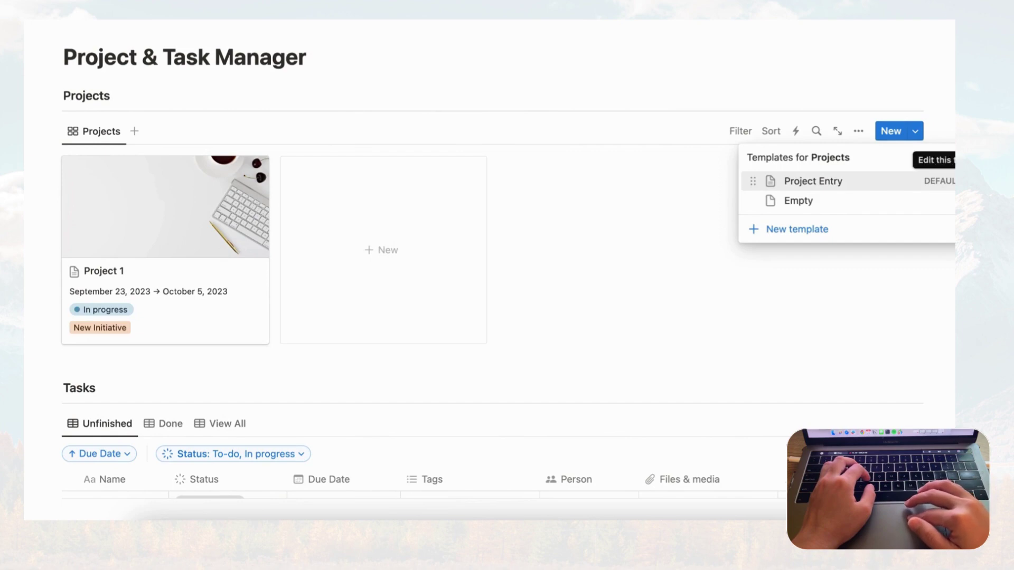
Edit the Project Entry template and show the Due Date and Person properties in its tasks Board View
click(943, 181)
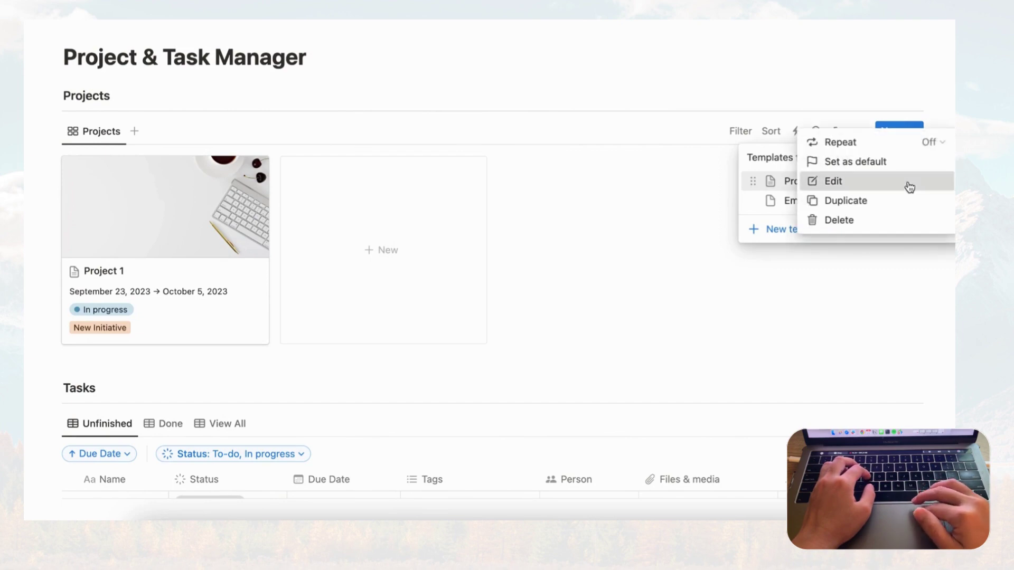
click(909, 183)
scroll(423, 277, down, 3)
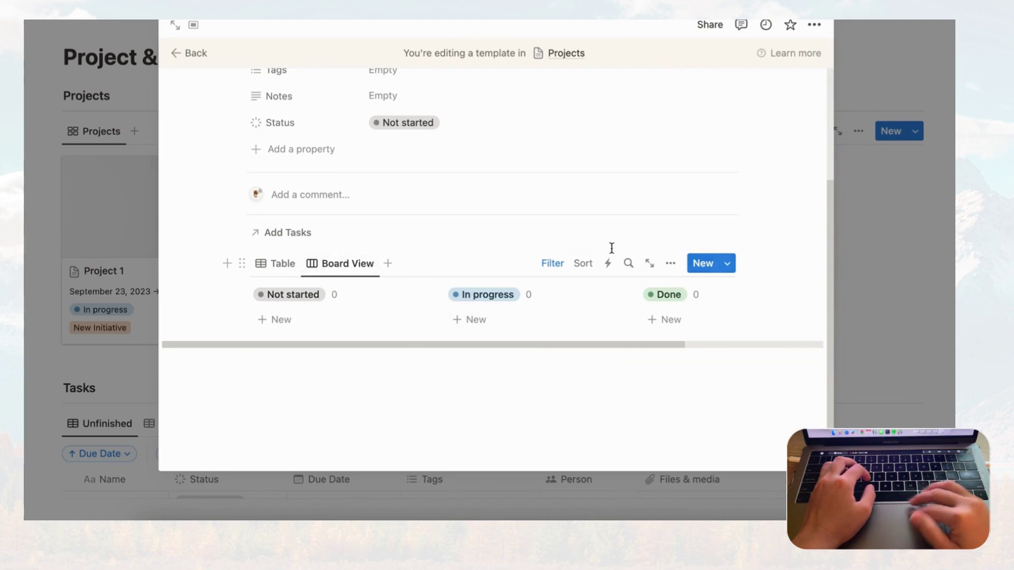
click(671, 264)
scroll(670, 364, down, 3)
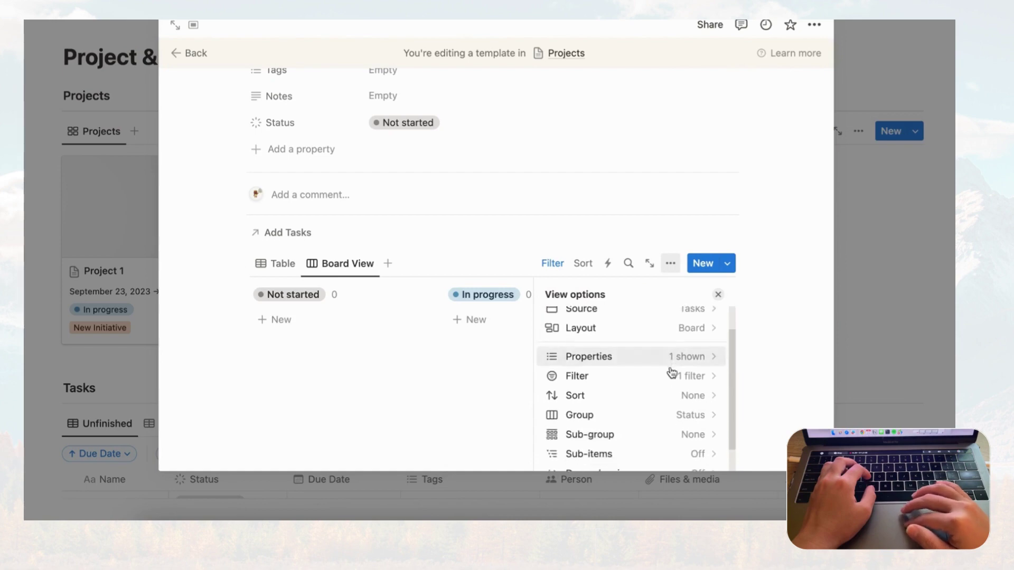
click(671, 355)
scroll(669, 354, down, 2)
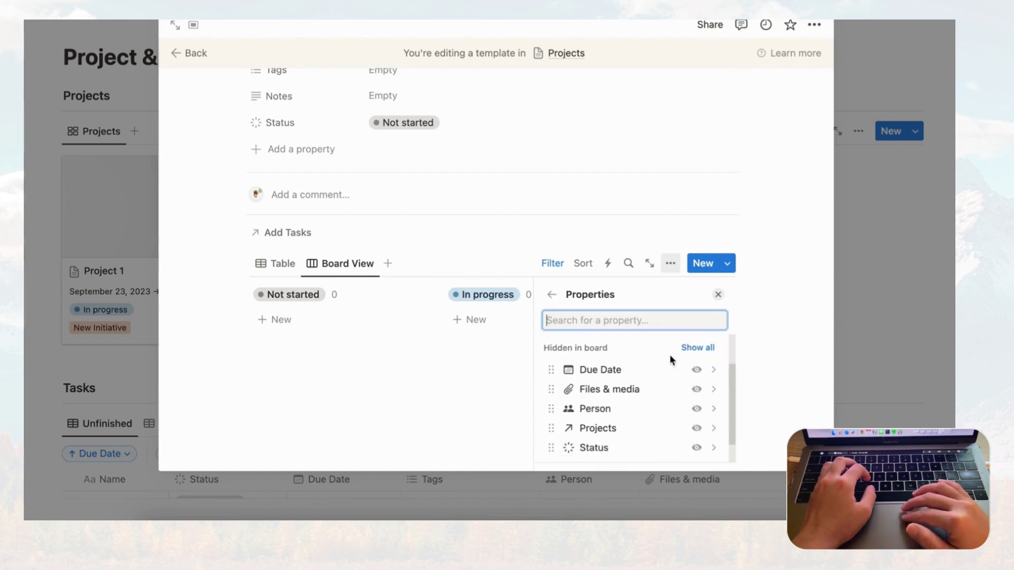
click(697, 370)
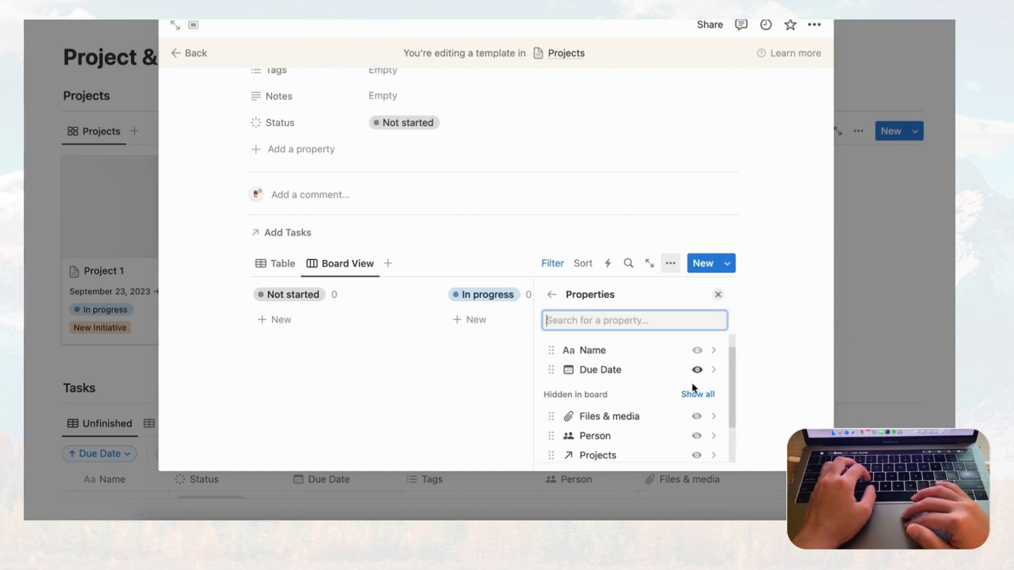
scroll(695, 385, down, 2)
click(697, 382)
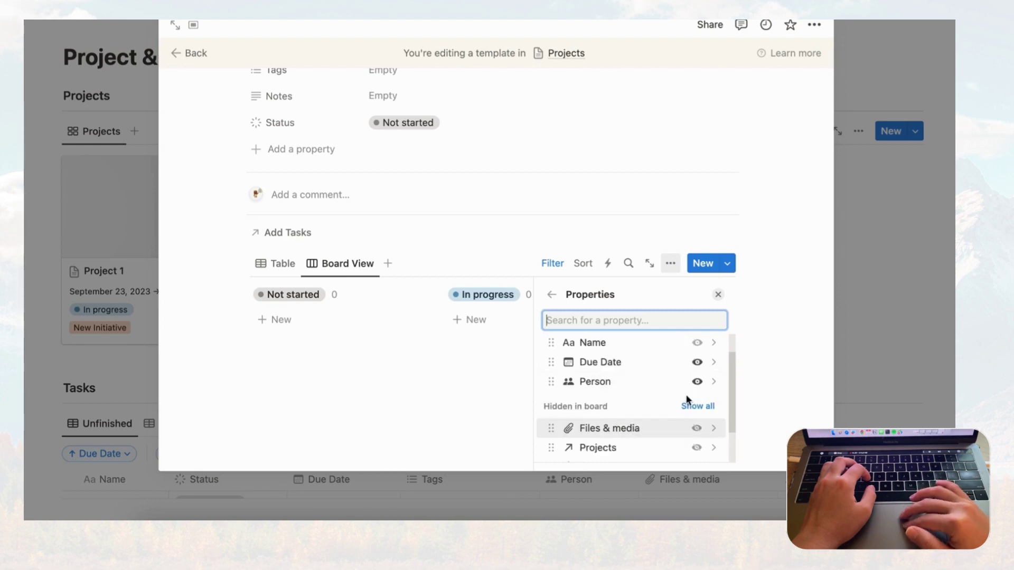
Show the Status and Tags properties in the template's Board View and return to the Project & Task Manager page
scroll(685, 394, down, 2)
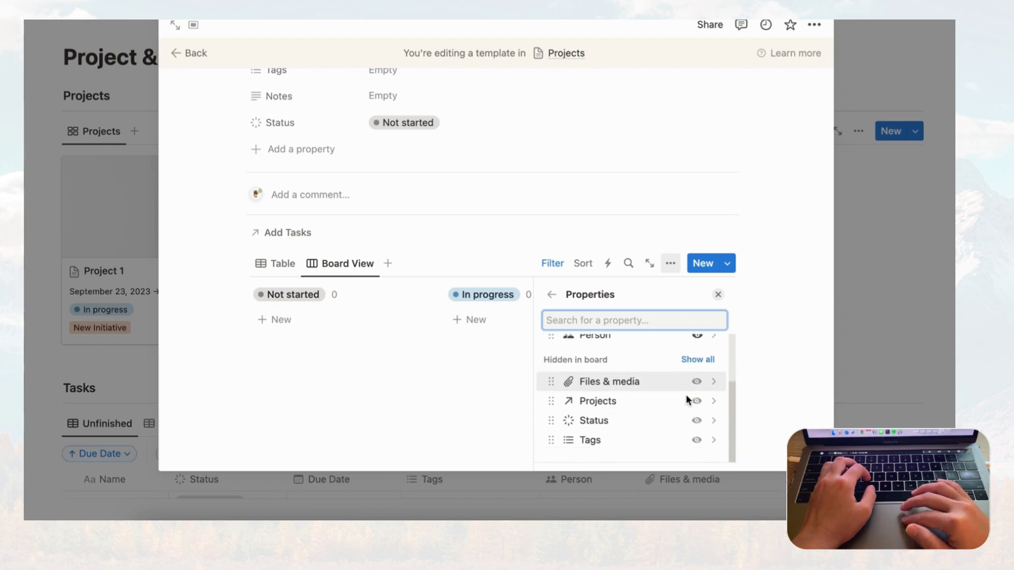
click(697, 421)
click(697, 440)
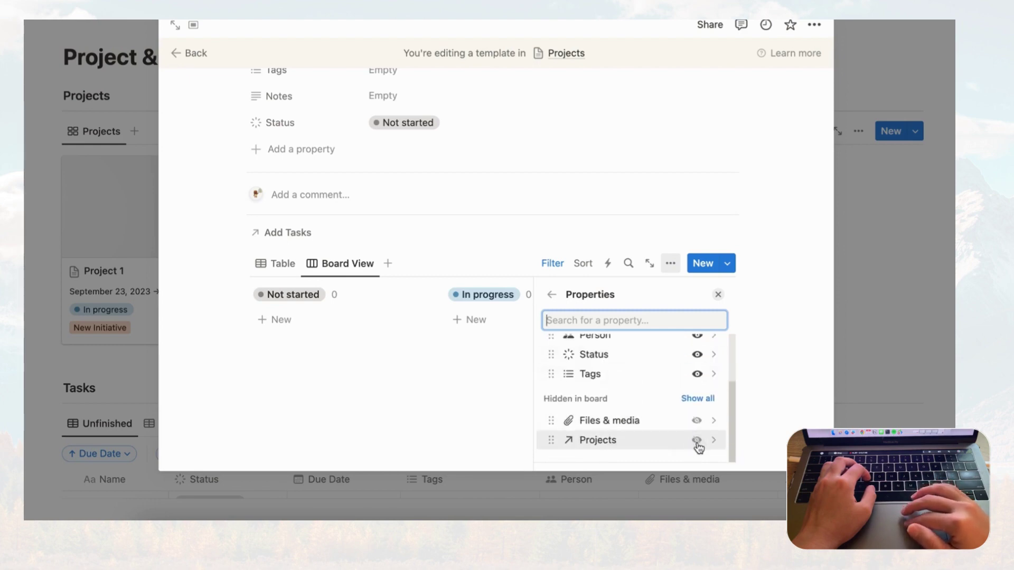
click(718, 294)
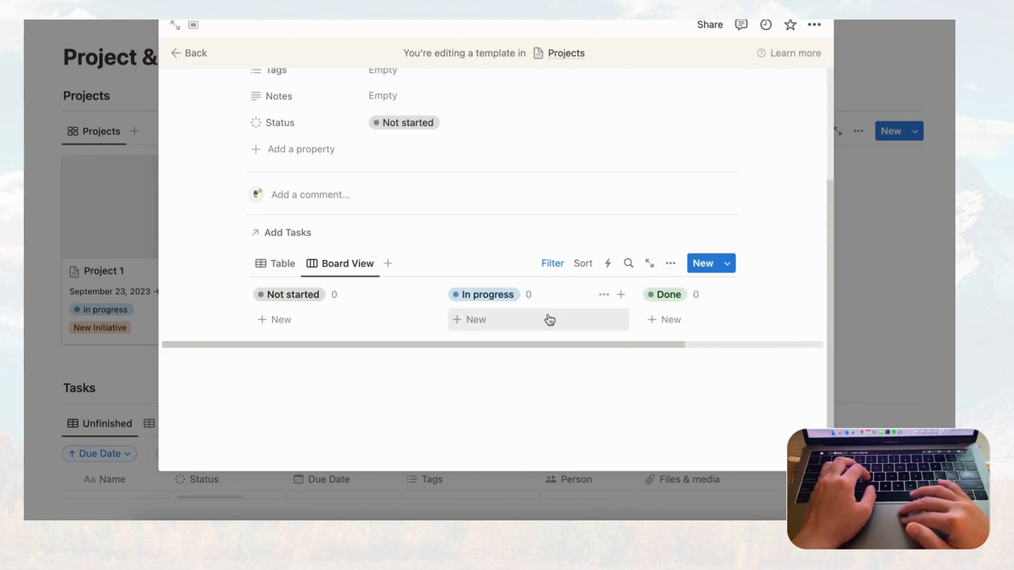
scroll(272, 125, up, 3)
click(185, 55)
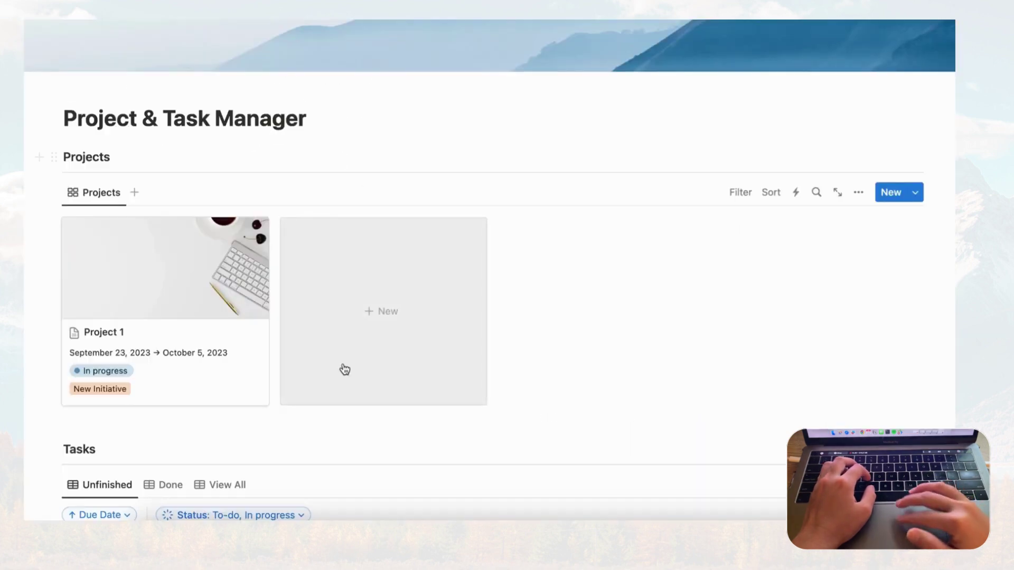
Create a new project from the default template in the Projects gallery and name it Project 2
click(439, 338)
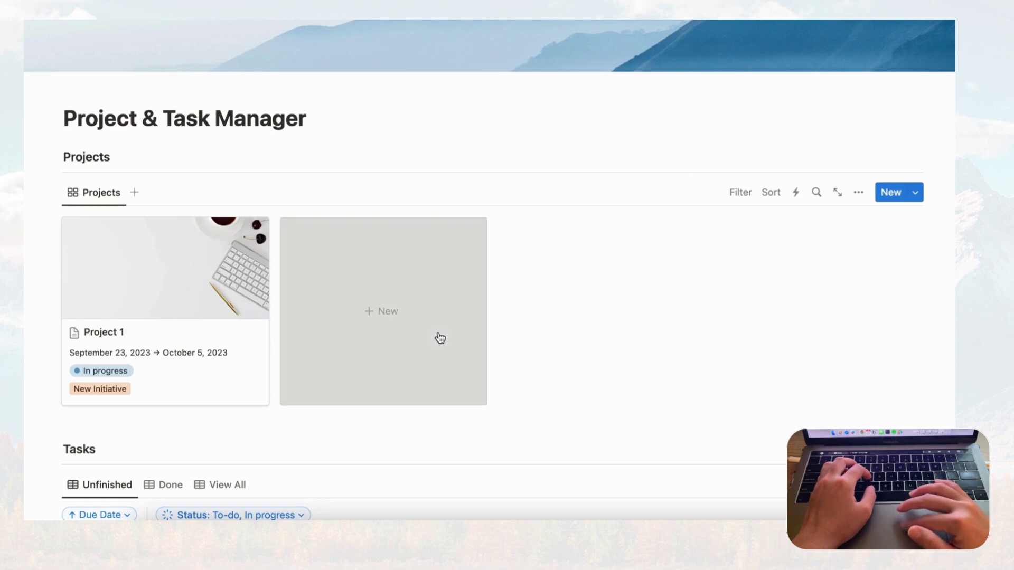
triple_click(322, 92)
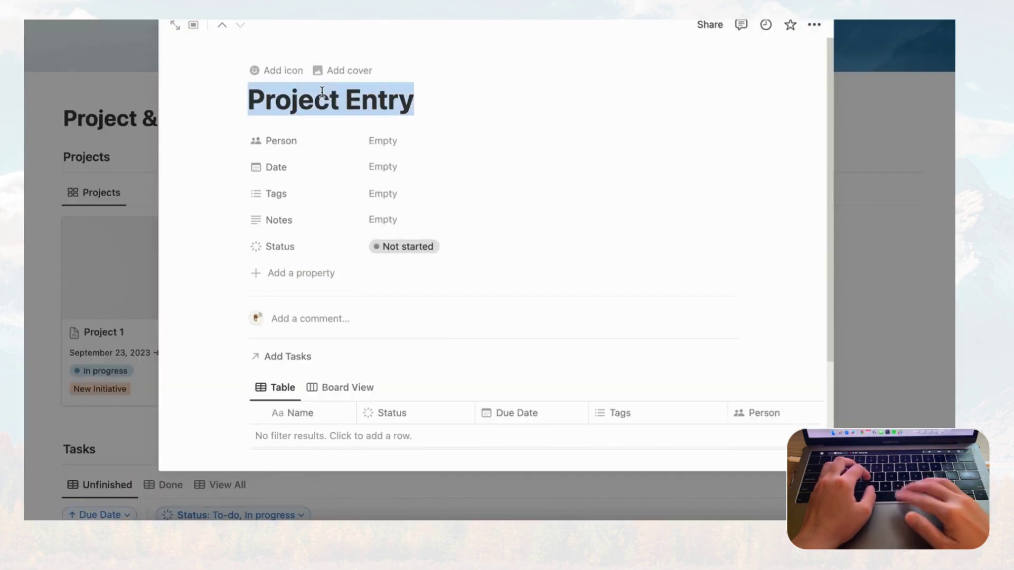
text(Project 2)
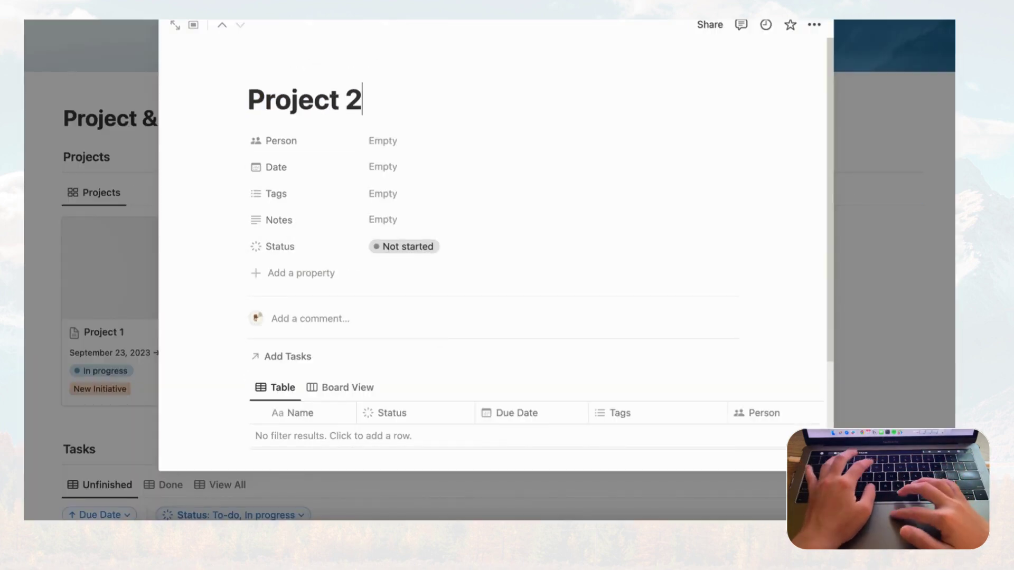
Add a cover to Project 2 using the Unsplash "desk" photo with the notebook, keyboard and coffee on a wooden desk
mouse_move(371, 59)
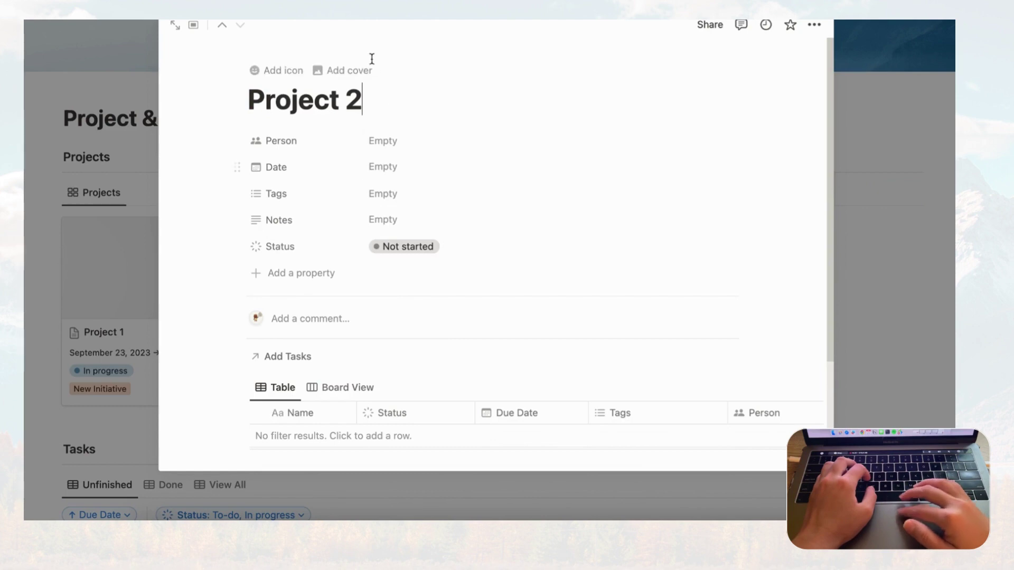
click(348, 70)
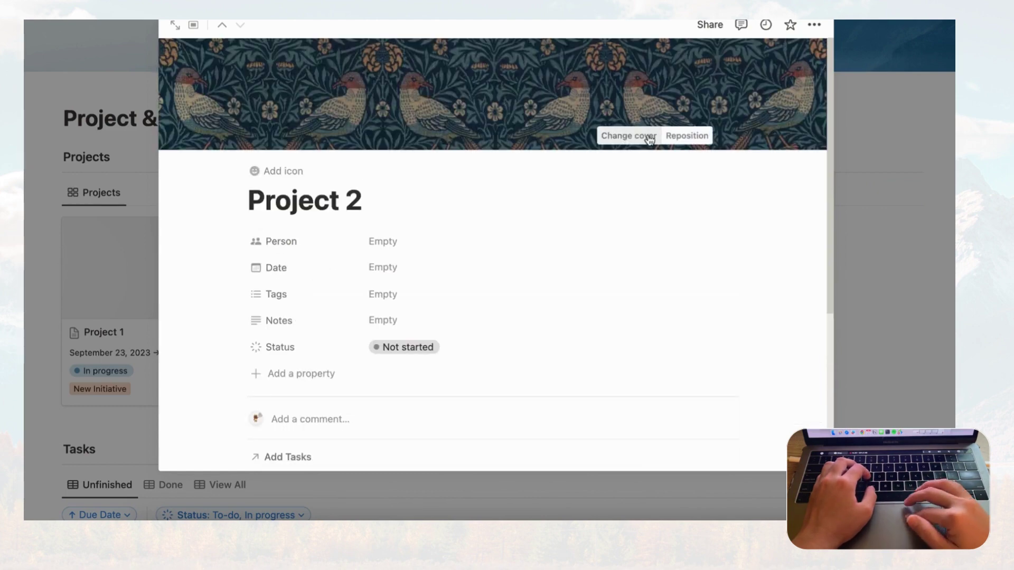
click(645, 135)
click(595, 161)
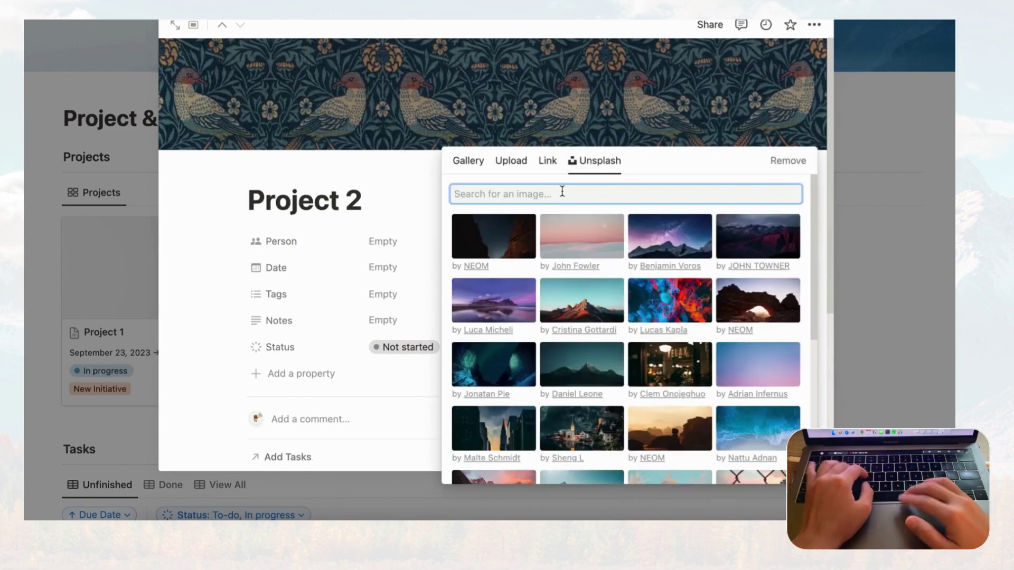
text(desk)
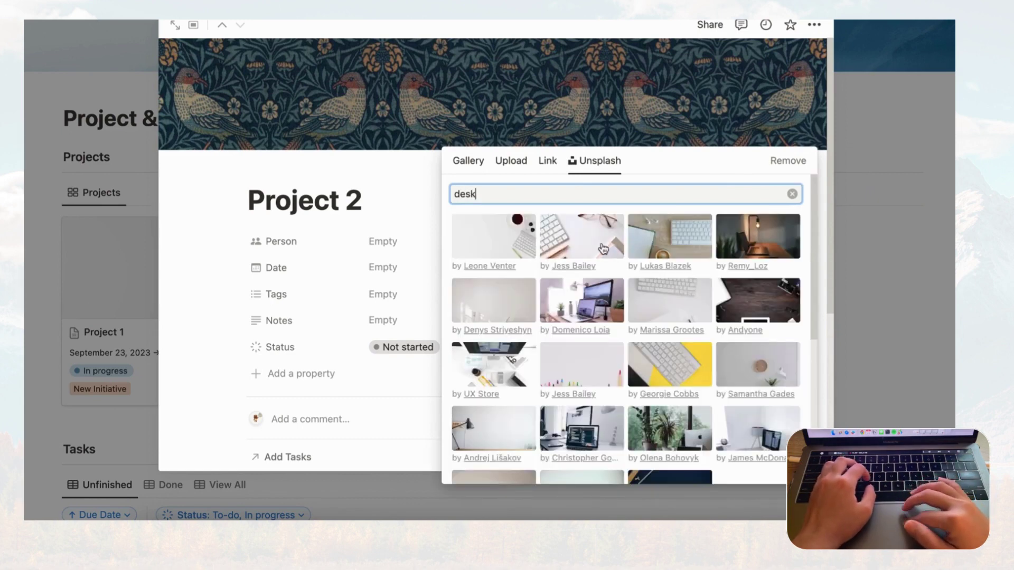
click(663, 243)
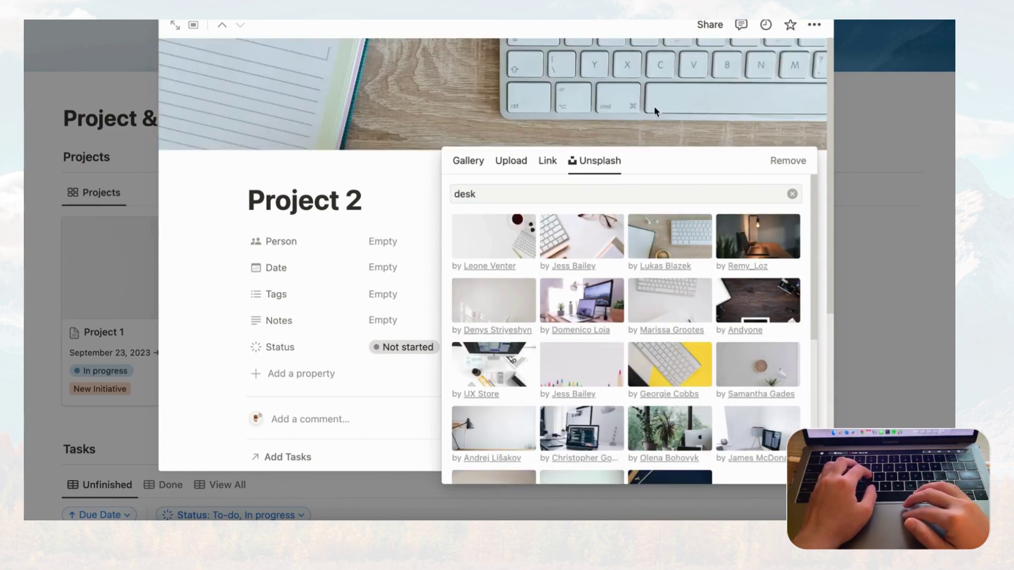
click(625, 92)
Set Project 2's date range to November 10, 2023 through November 19, 2023
scroll(648, 256, down, 3)
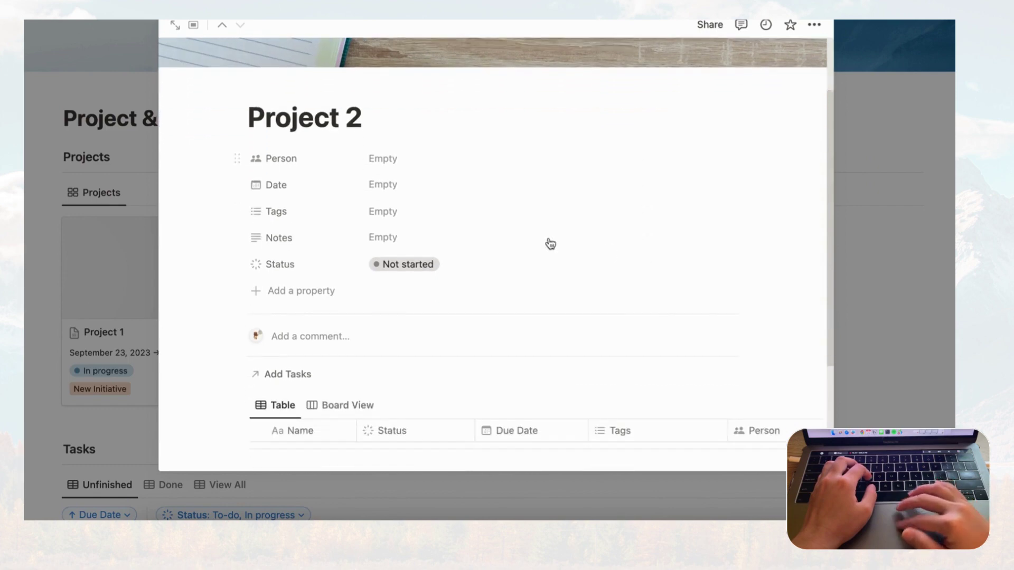
click(413, 189)
click(524, 179)
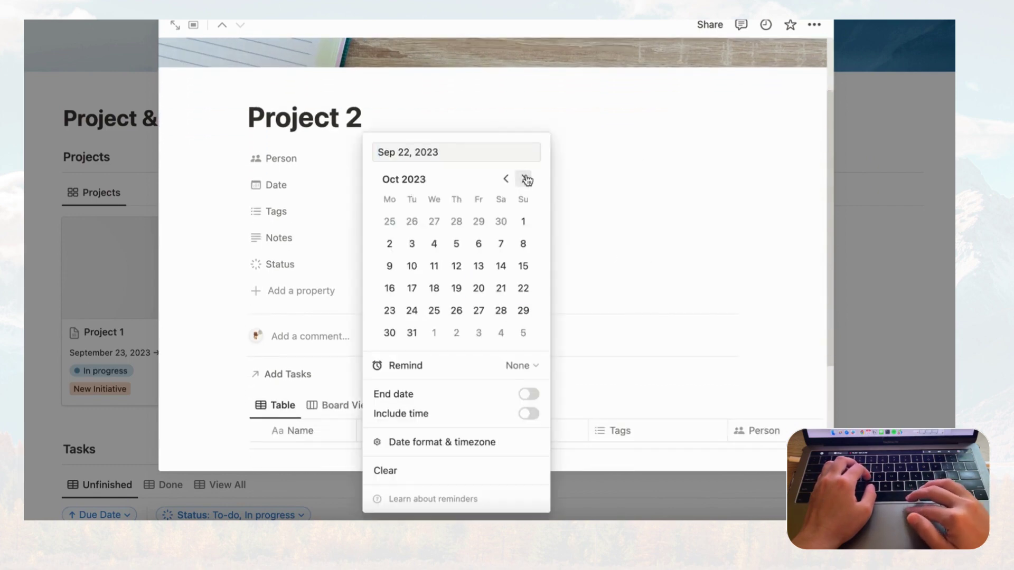
click(523, 179)
click(478, 243)
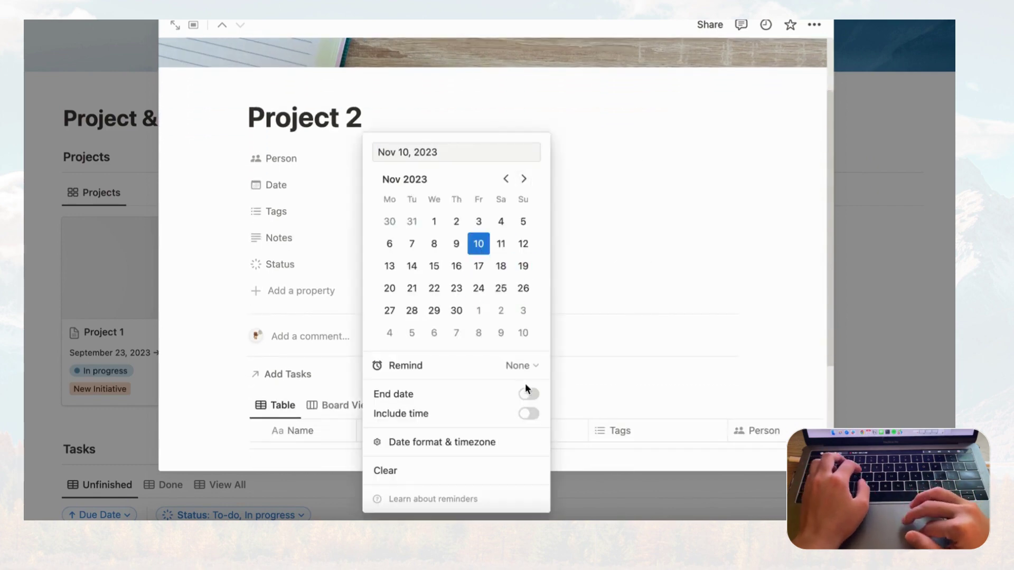
click(528, 394)
click(523, 268)
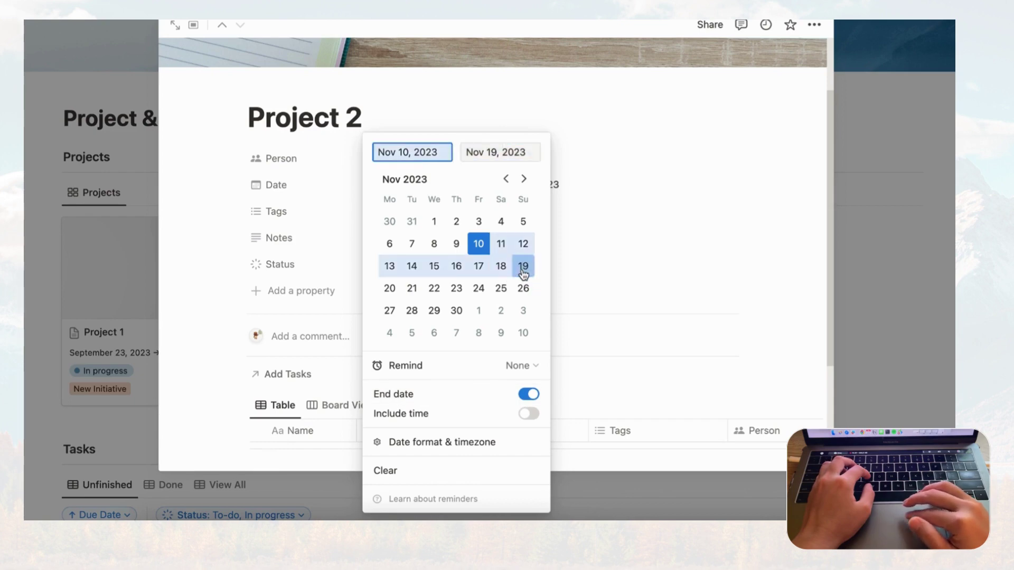
click(666, 211)
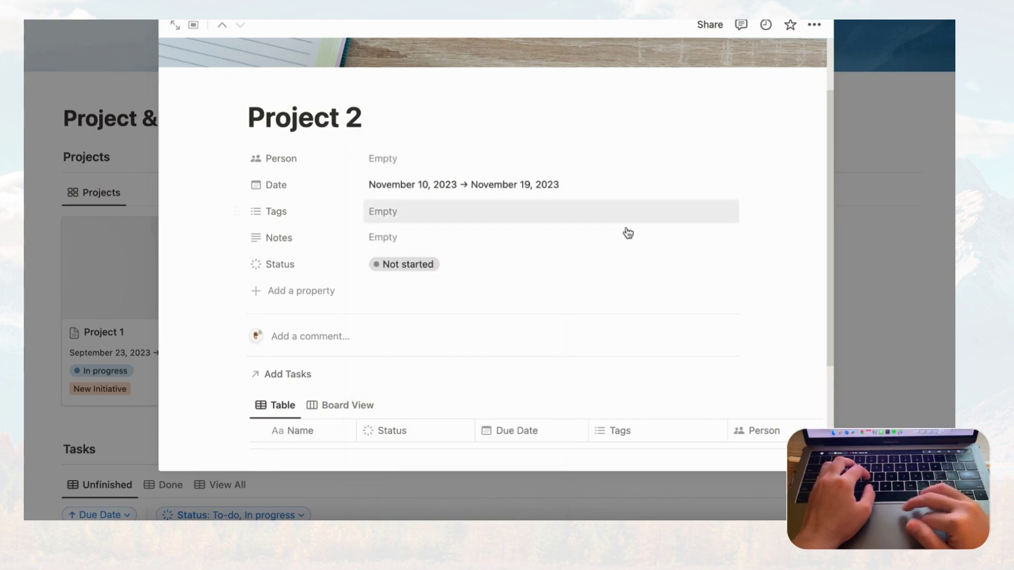
click(441, 214)
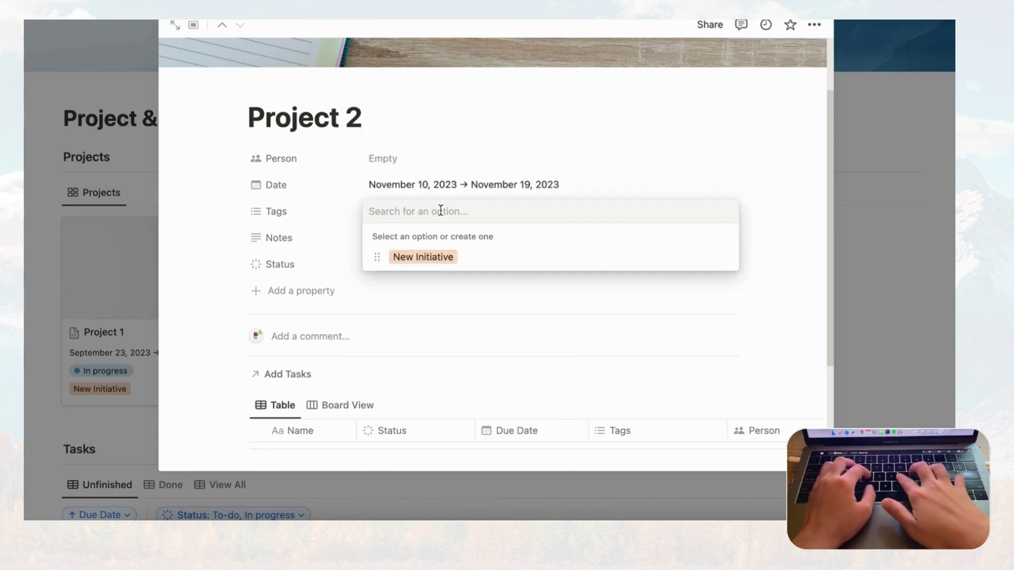
text(Following U)
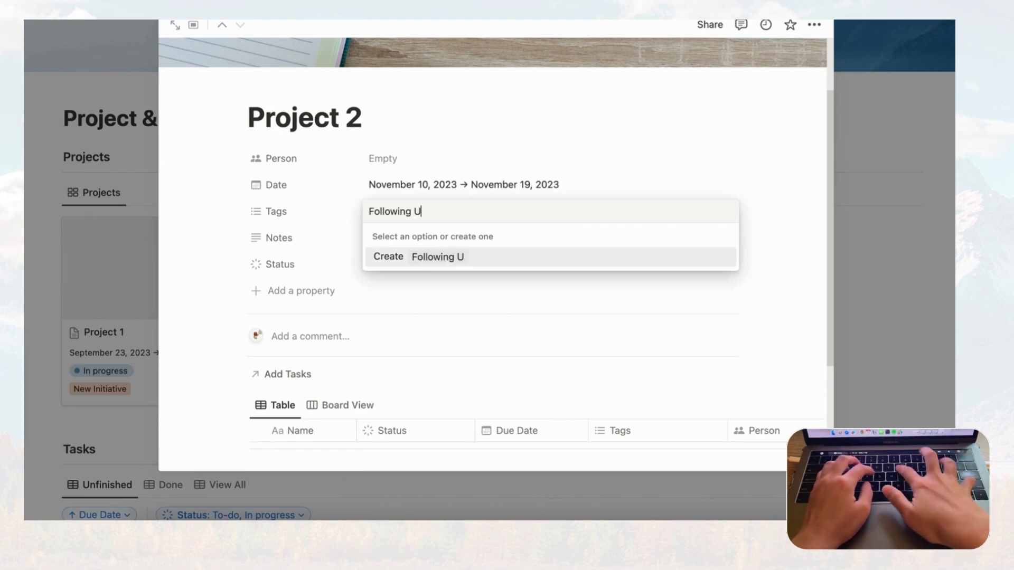
text(p)
click(591, 135)
Create a Follow Up tag, assign it to Project 2 and close the project page
click(398, 217)
text(Fo)
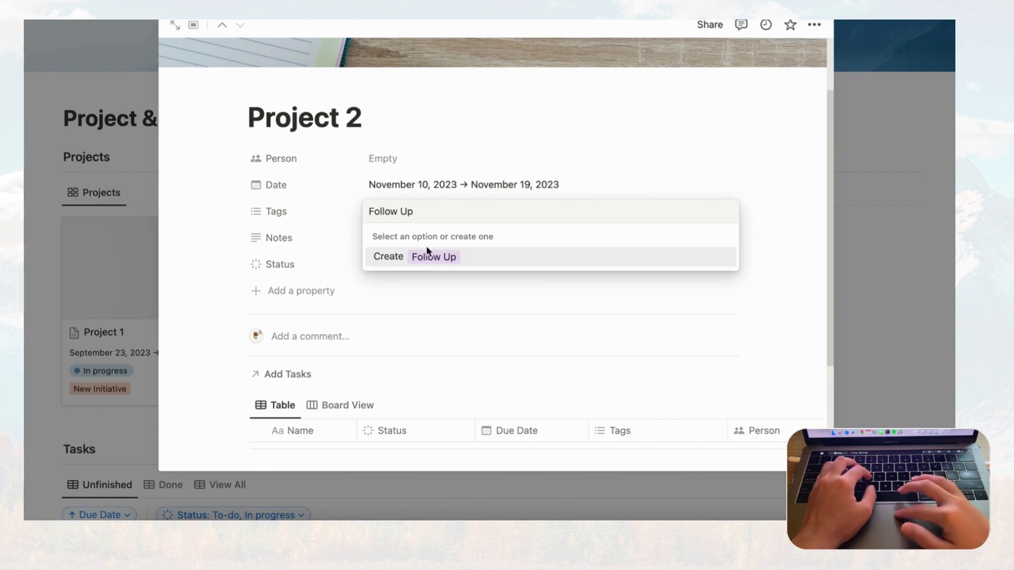
text(llow Up)
click(459, 258)
key(Escape)
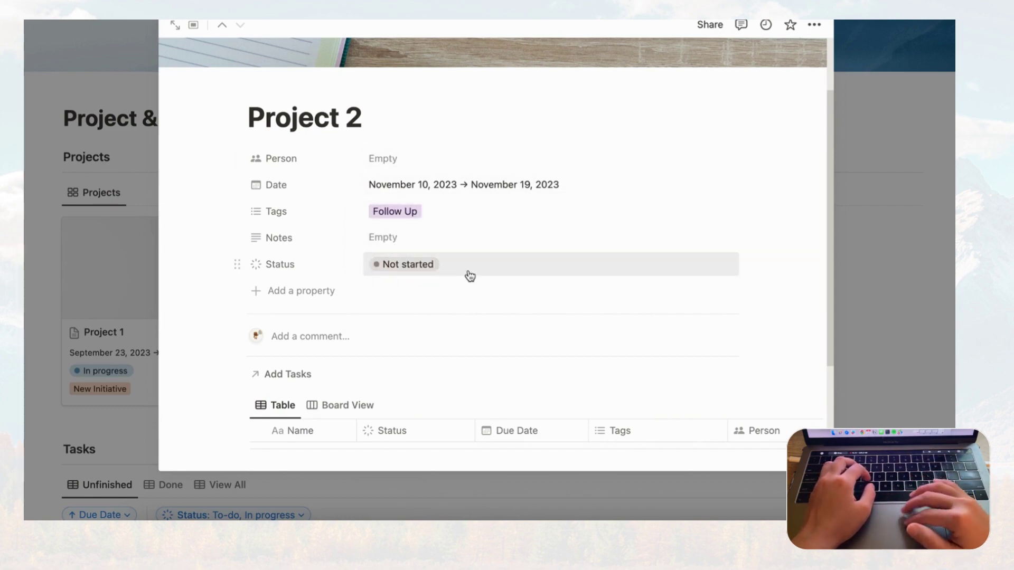
scroll(709, 212, down, 3)
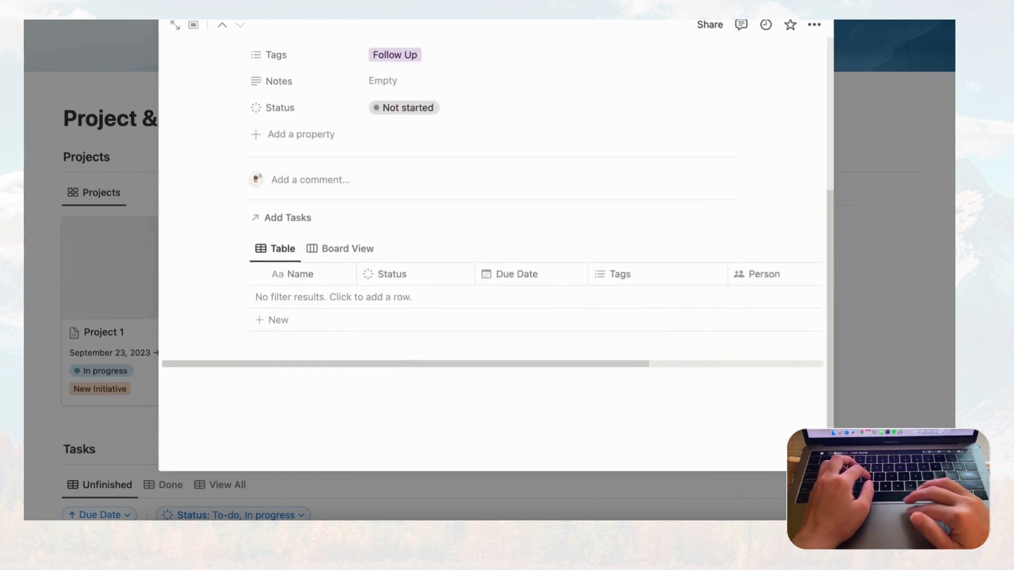
key(Escape)
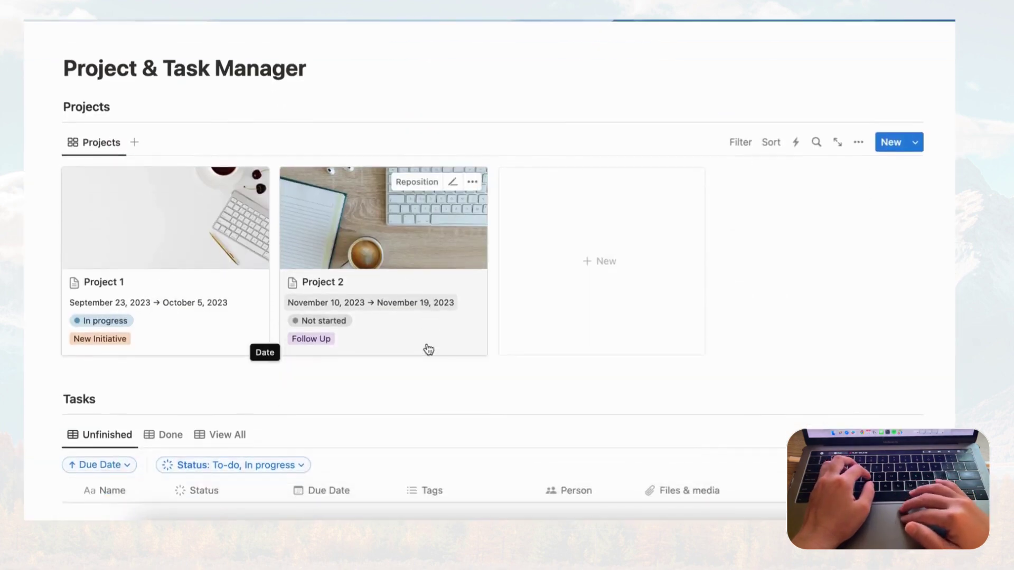
scroll(430, 354, down, 4)
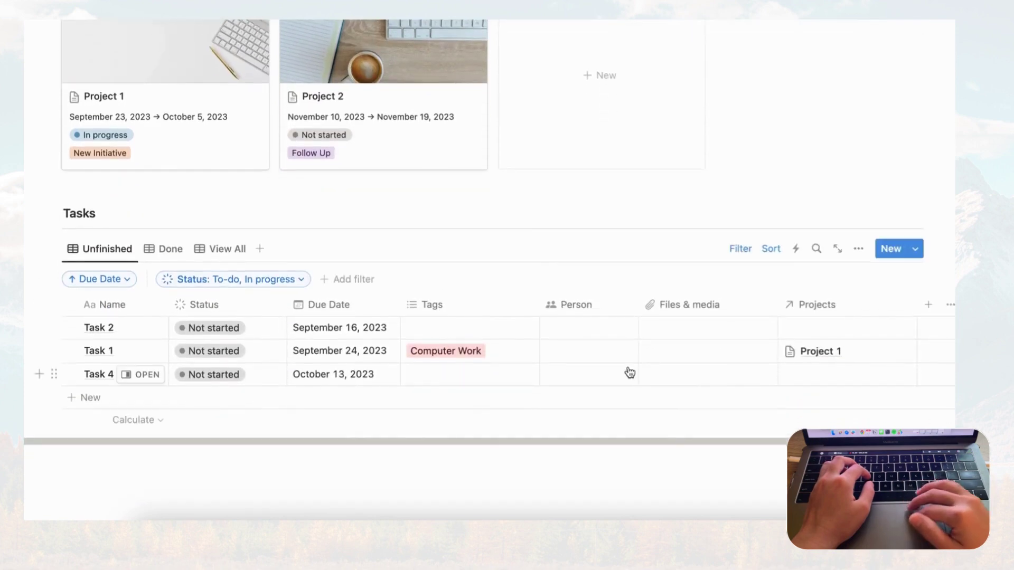
Link Task 2 and Task 4 to Project 2 in the Unfinished view of the Tasks database
click(838, 331)
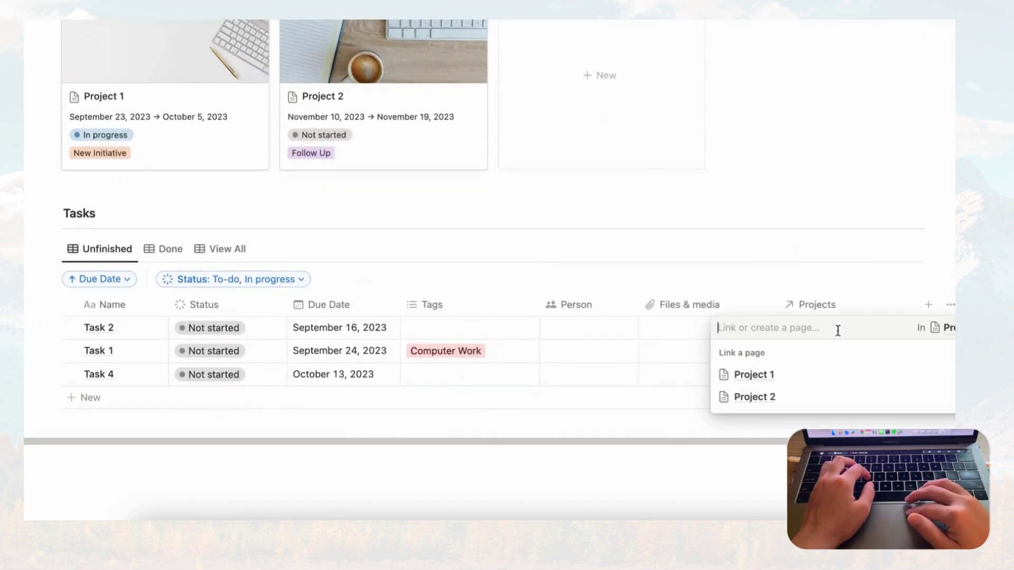
click(826, 397)
click(819, 377)
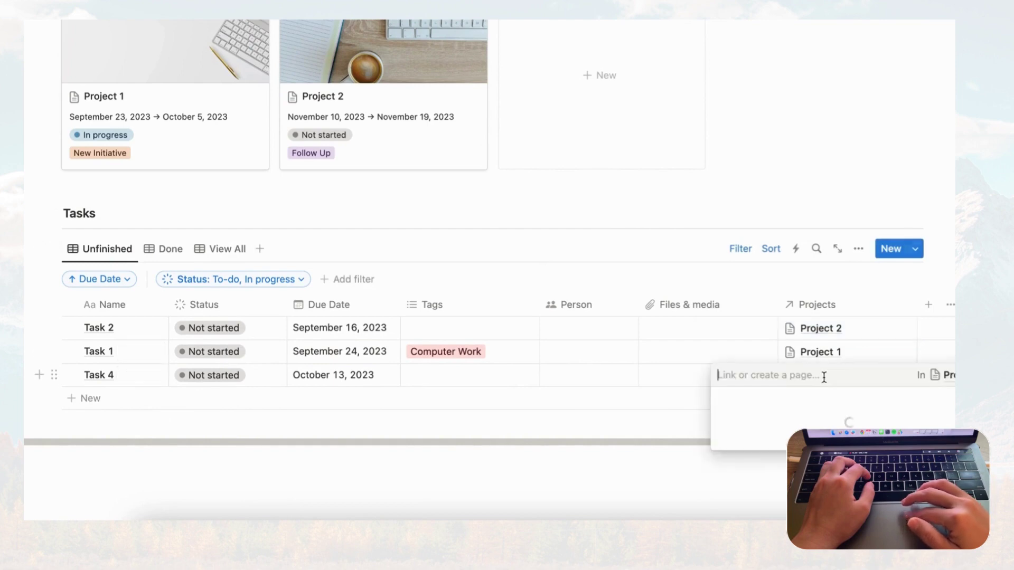
key(Down)
key(Return)
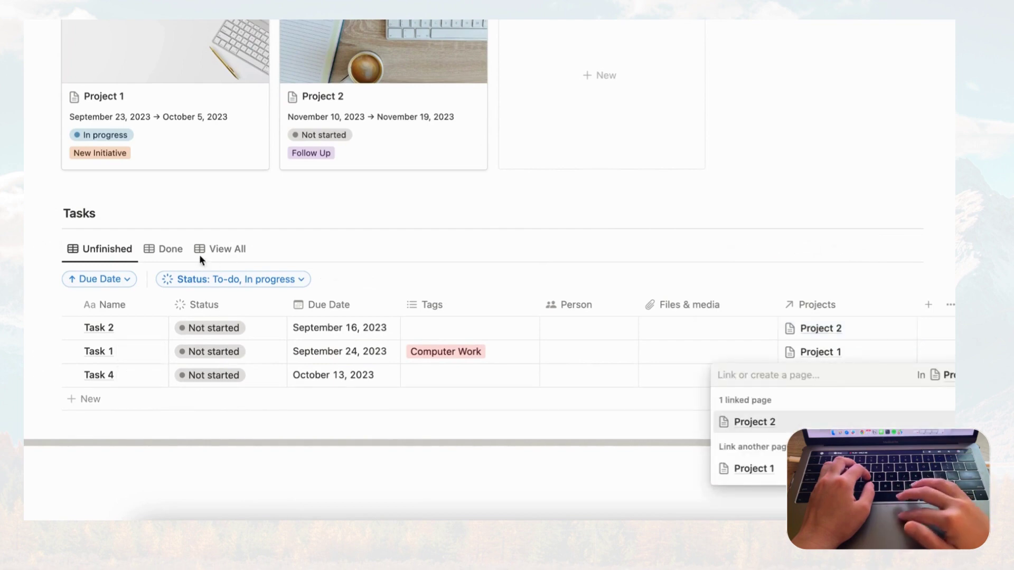
key(Escape)
Link Task 3 to Project 2 in the View All view of the Tasks database
click(222, 248)
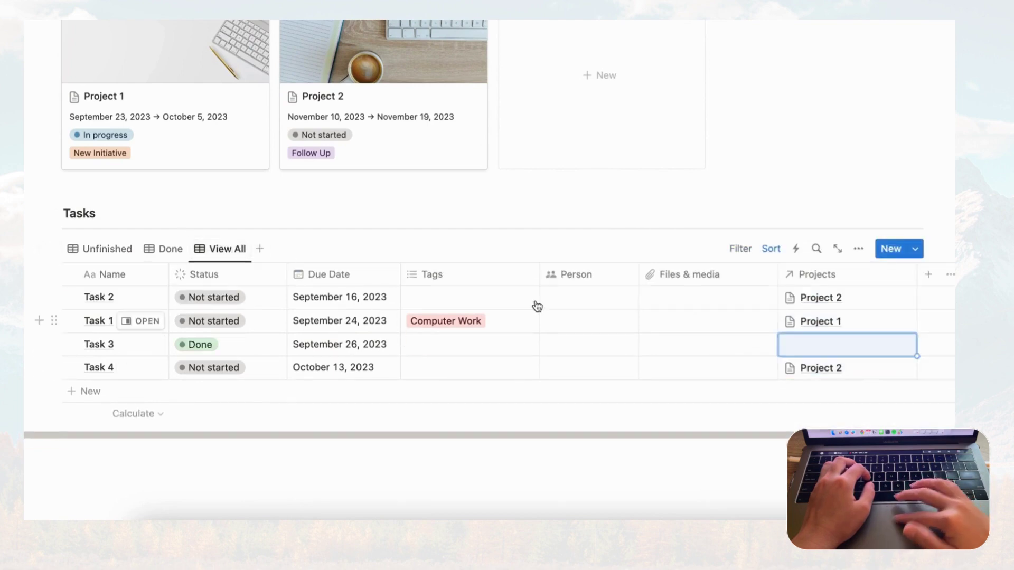
click(834, 343)
click(826, 412)
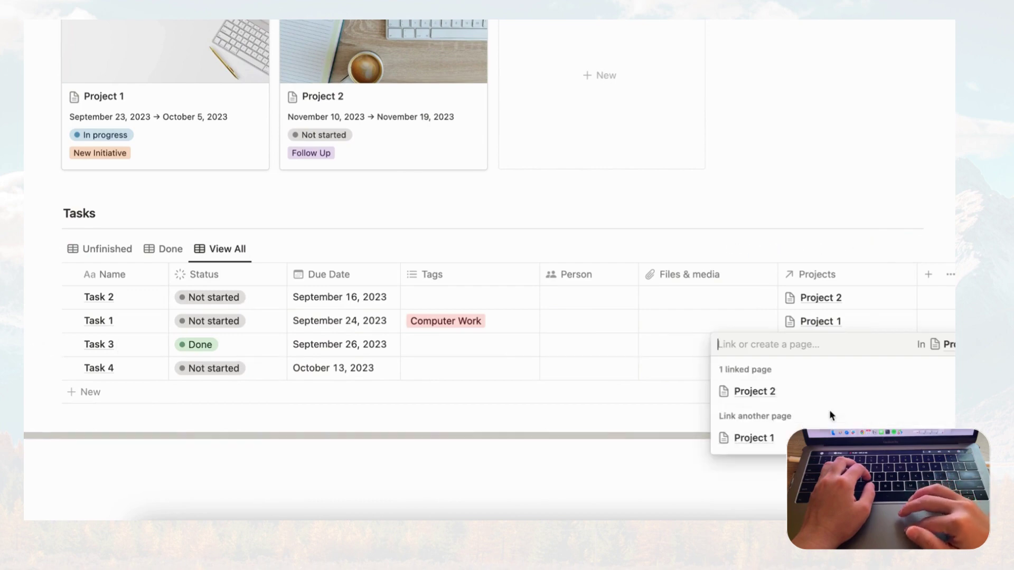
key(Escape)
Open Project 2, examine its linked tasks in the Table and Board View layouts, and close the project page
scroll(692, 260, up, 5)
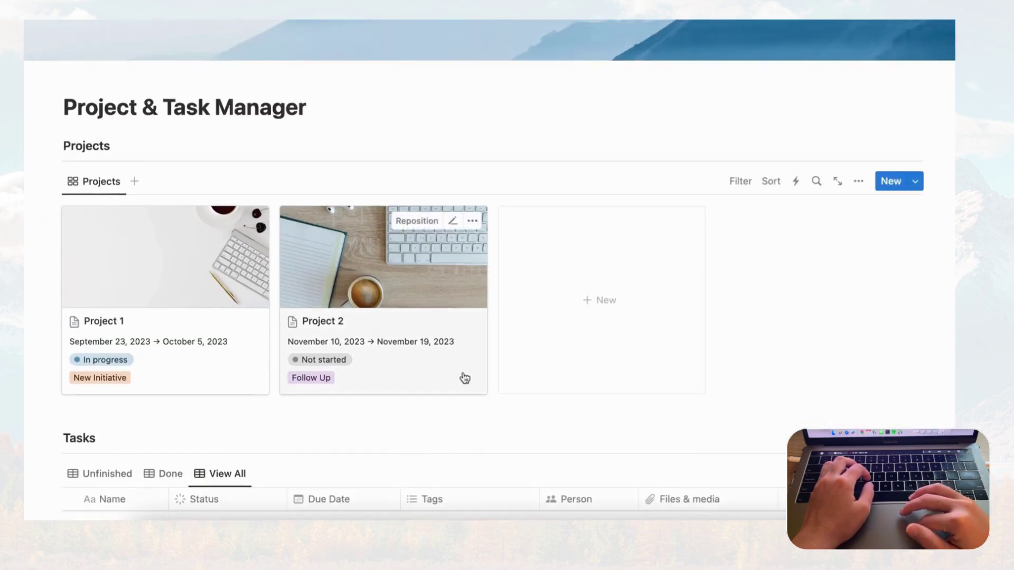
click(464, 378)
scroll(463, 372, down, 5)
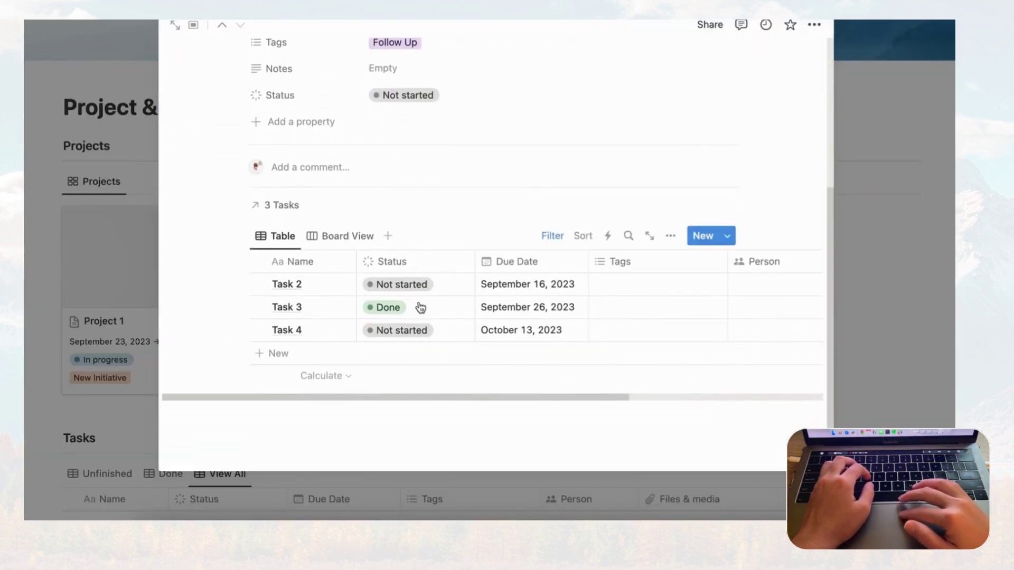
scroll(468, 317, right, 5)
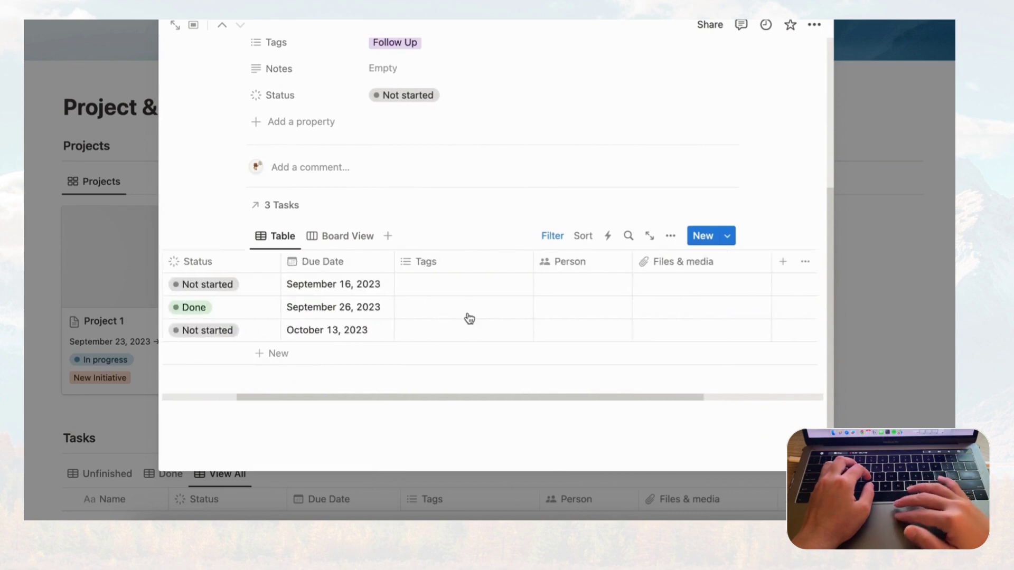
scroll(468, 317, left, 5)
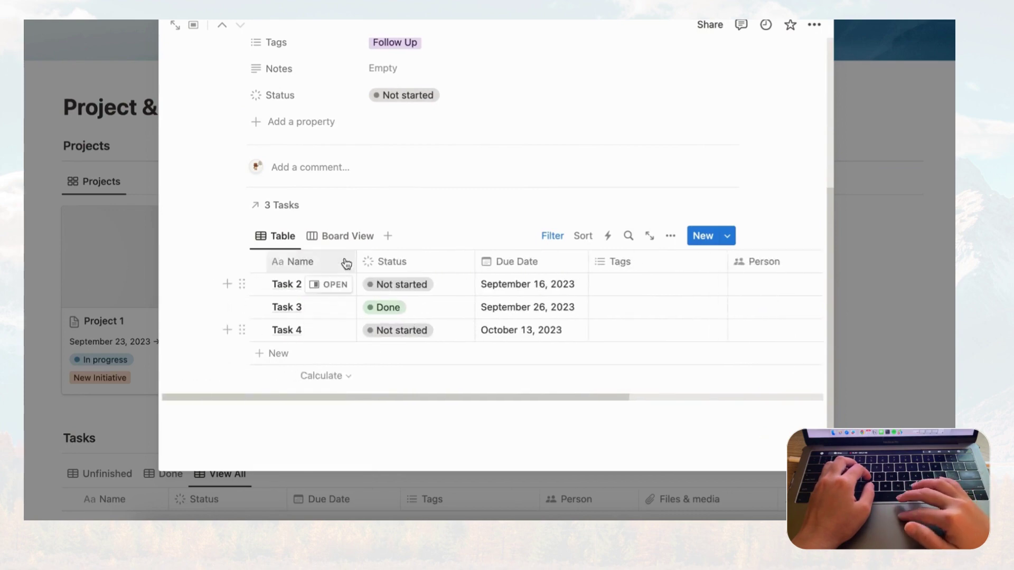
click(341, 237)
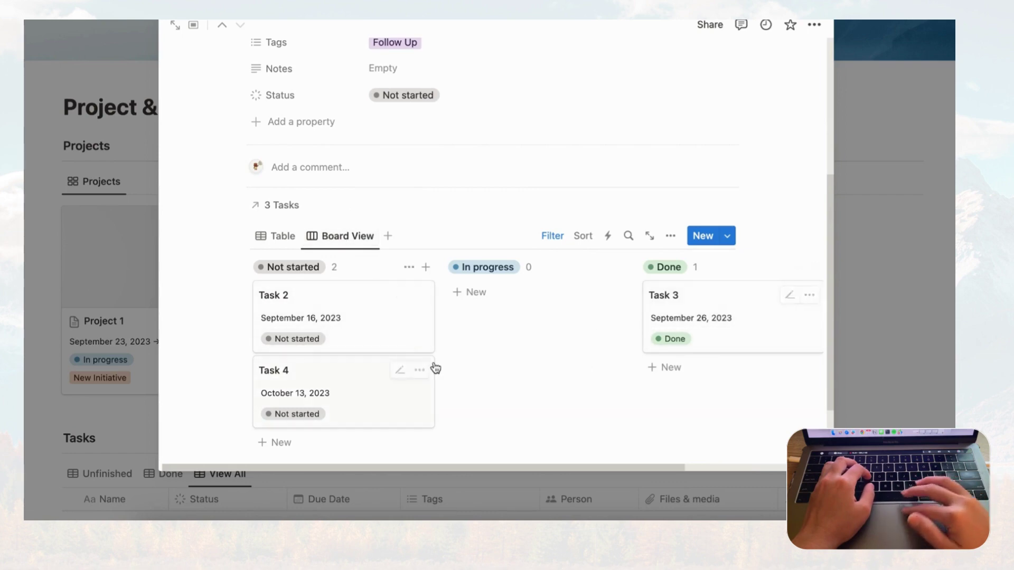
scroll(410, 327, up, 2)
click(285, 272)
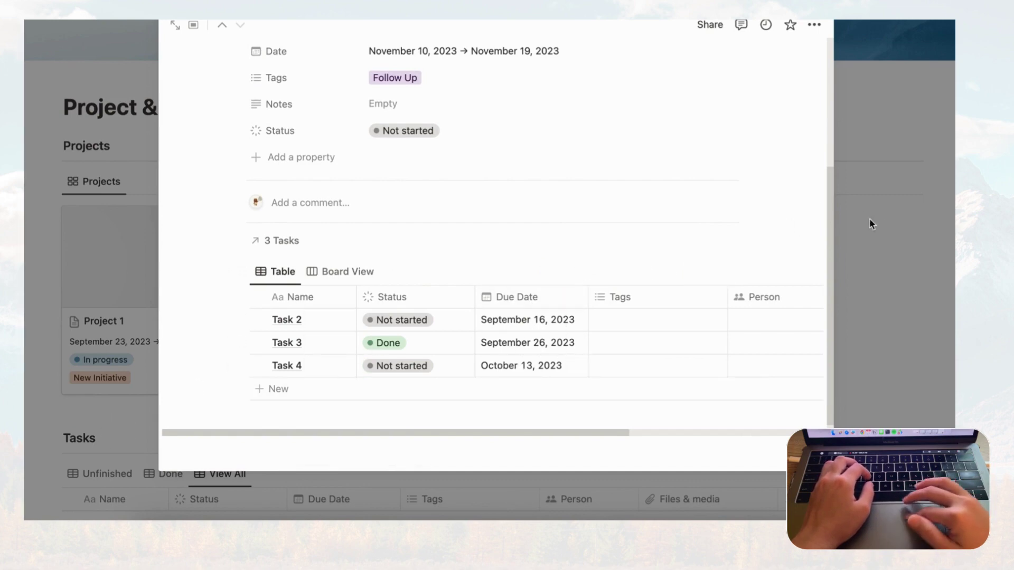
click(928, 224)
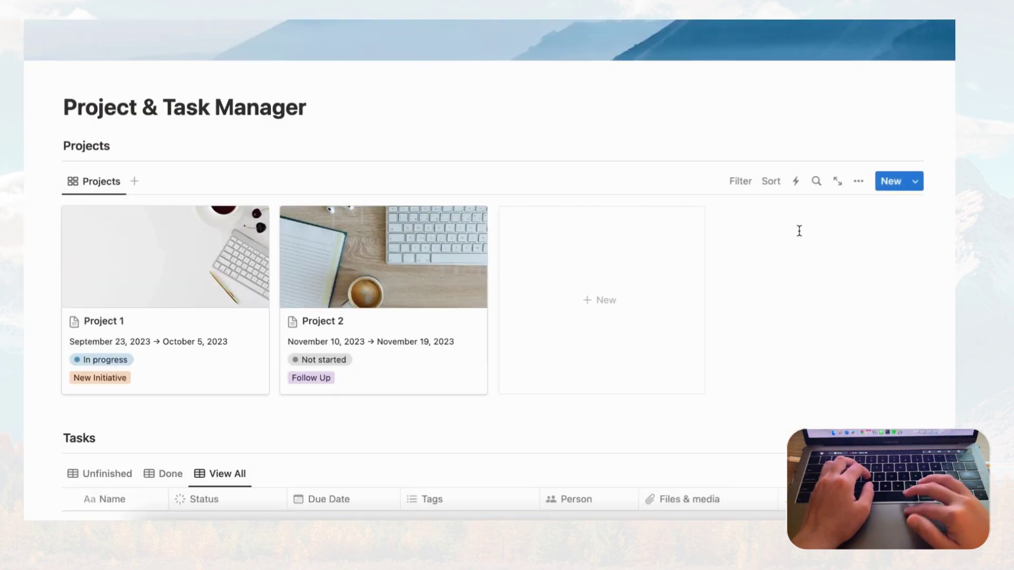
Edit the Project Entry template and sort its tasks Table view by Due Date ascending, saving the sort for everyone
click(918, 188)
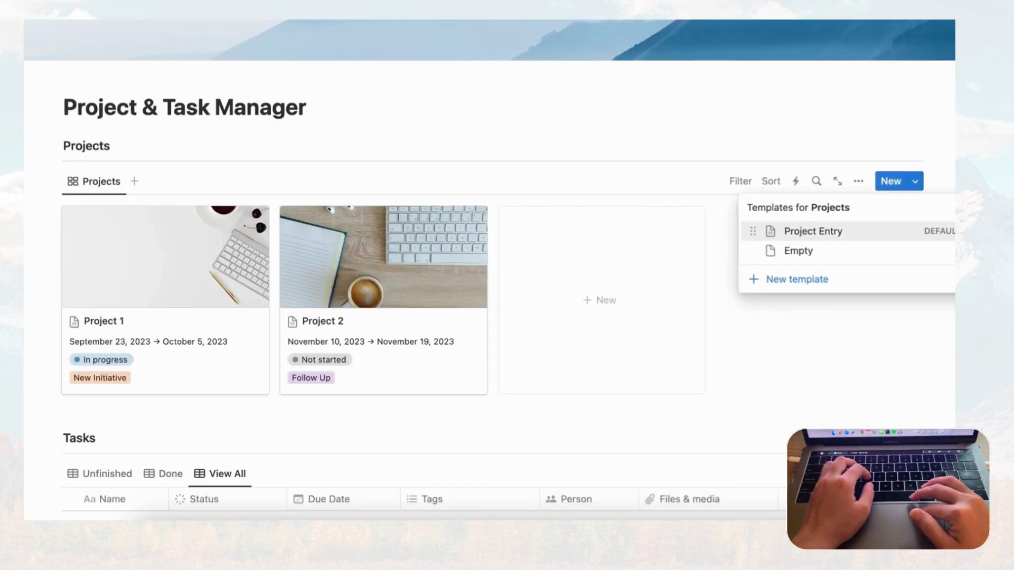
click(947, 230)
click(885, 234)
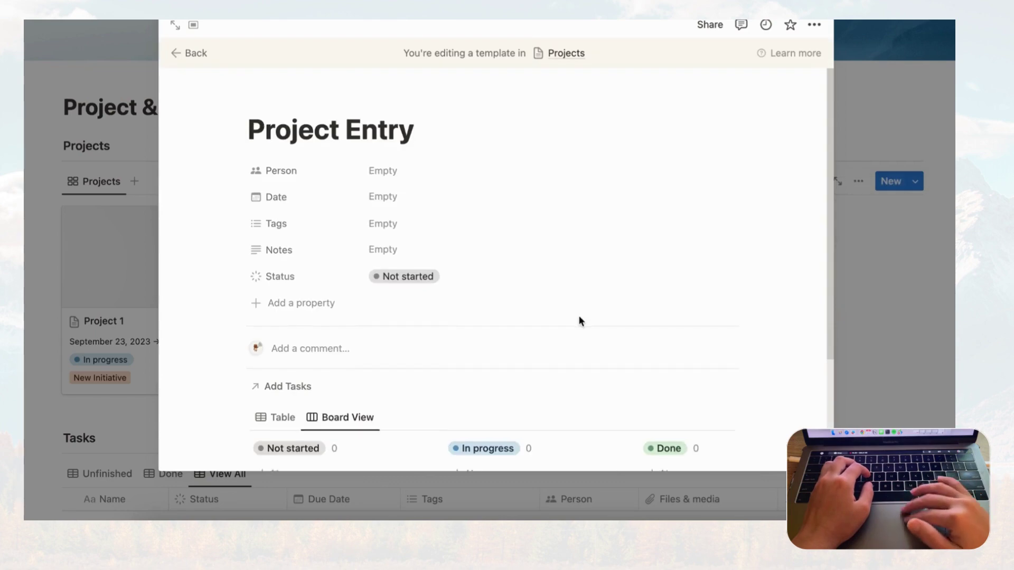
scroll(476, 316, down, 3)
click(280, 273)
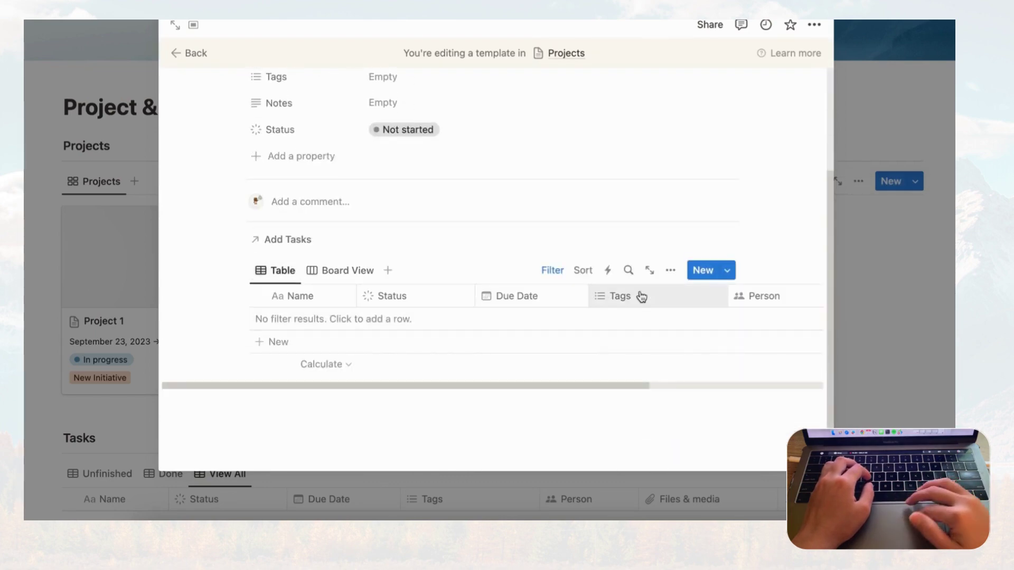
click(584, 271)
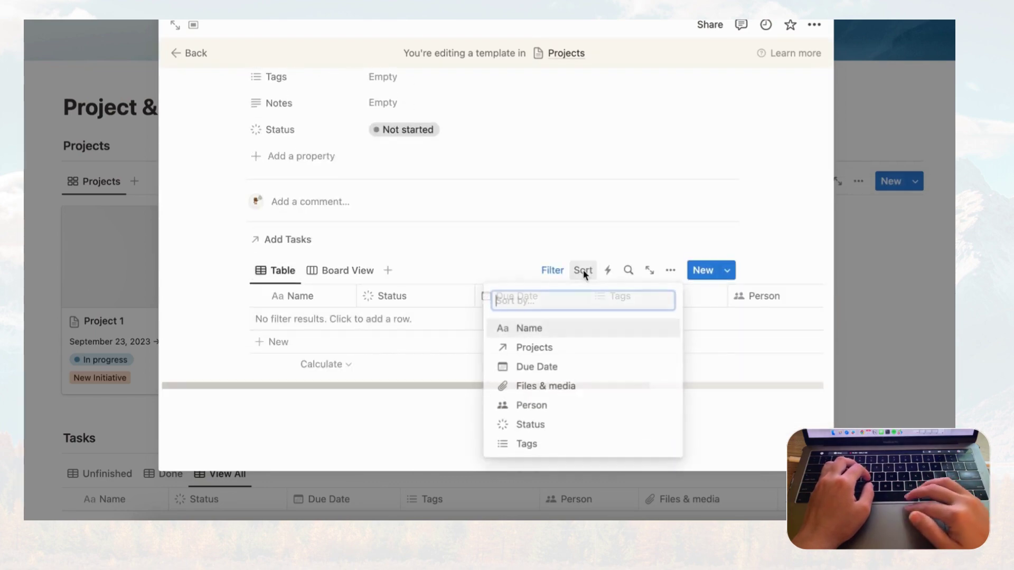
click(572, 372)
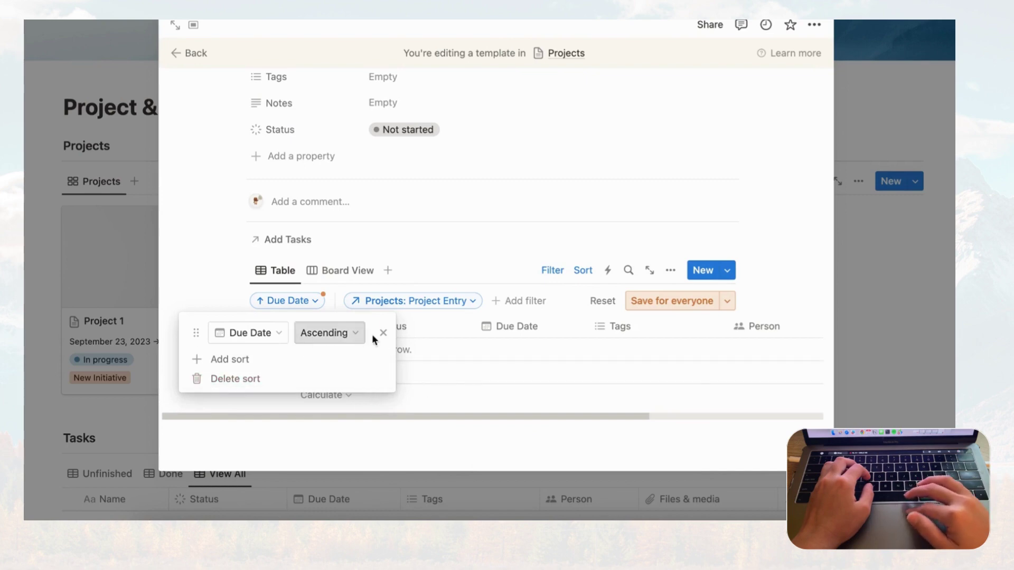
click(654, 303)
Sort the template's tasks Board View by Due Date ascending, save it for everyone and close the template
click(343, 270)
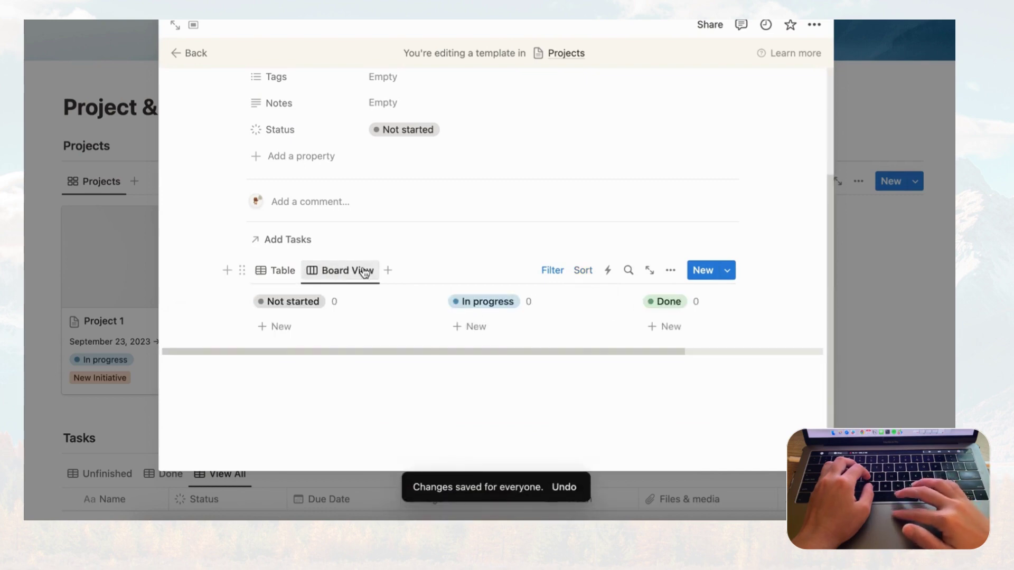
click(670, 270)
click(659, 235)
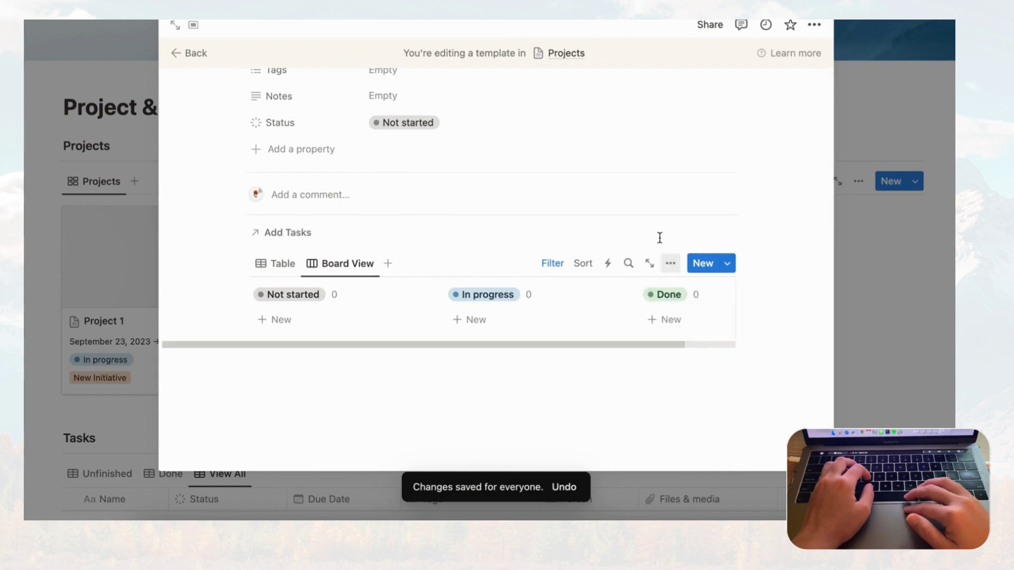
click(585, 263)
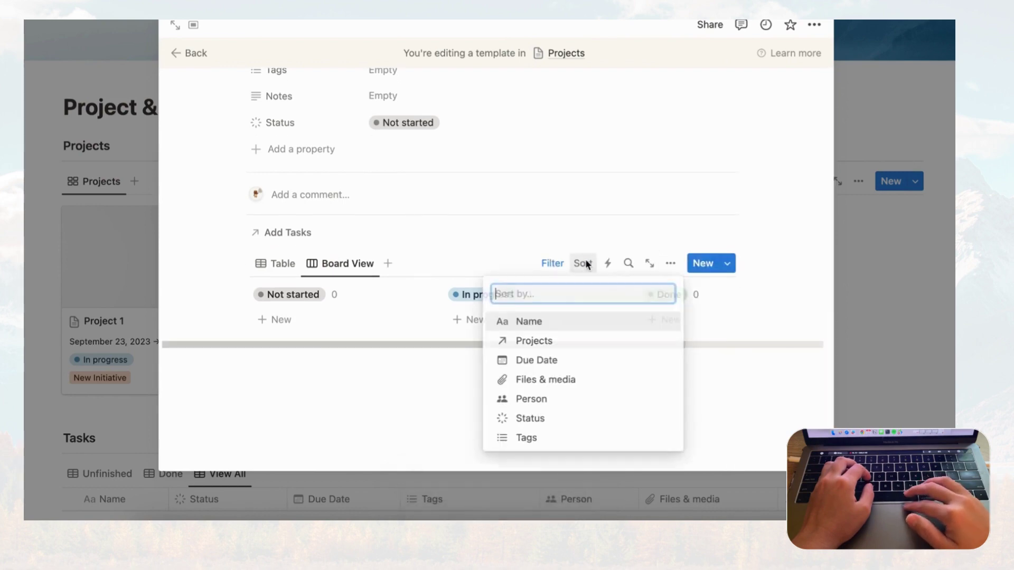
click(571, 362)
click(682, 296)
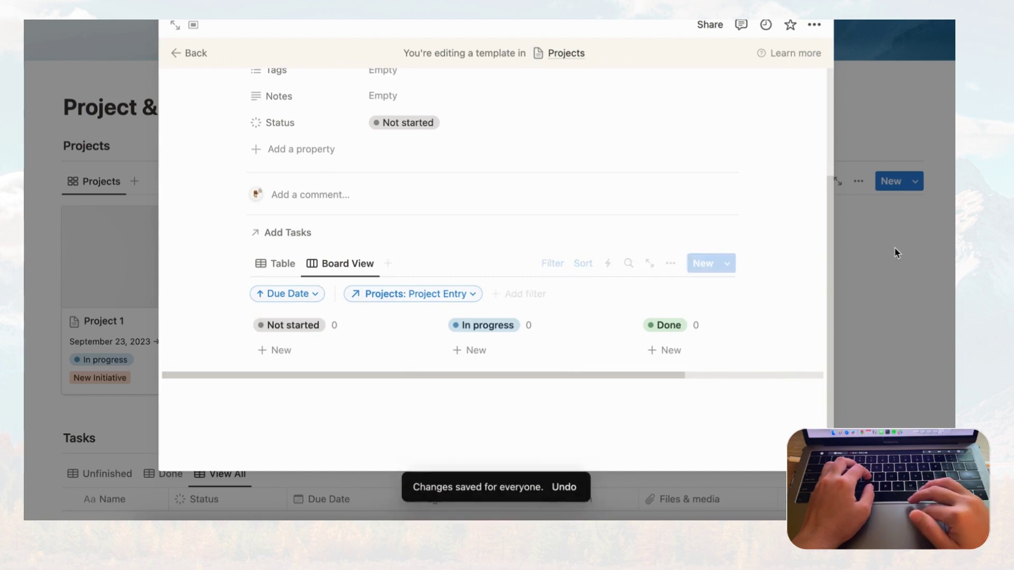
click(897, 249)
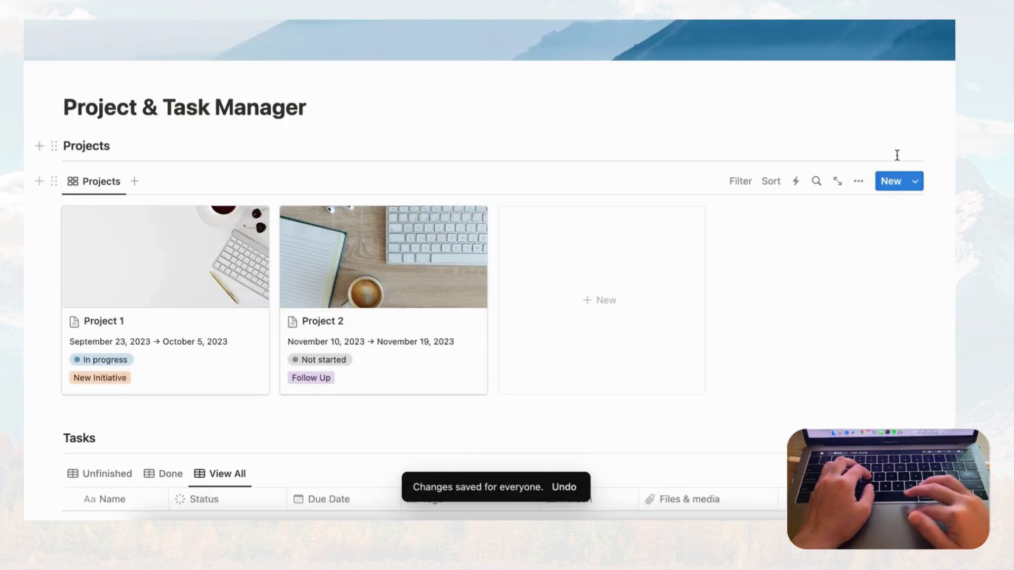
Delete the tasks database inside Project 2, reapply the Project Entry template, check both task views and close the page
click(462, 357)
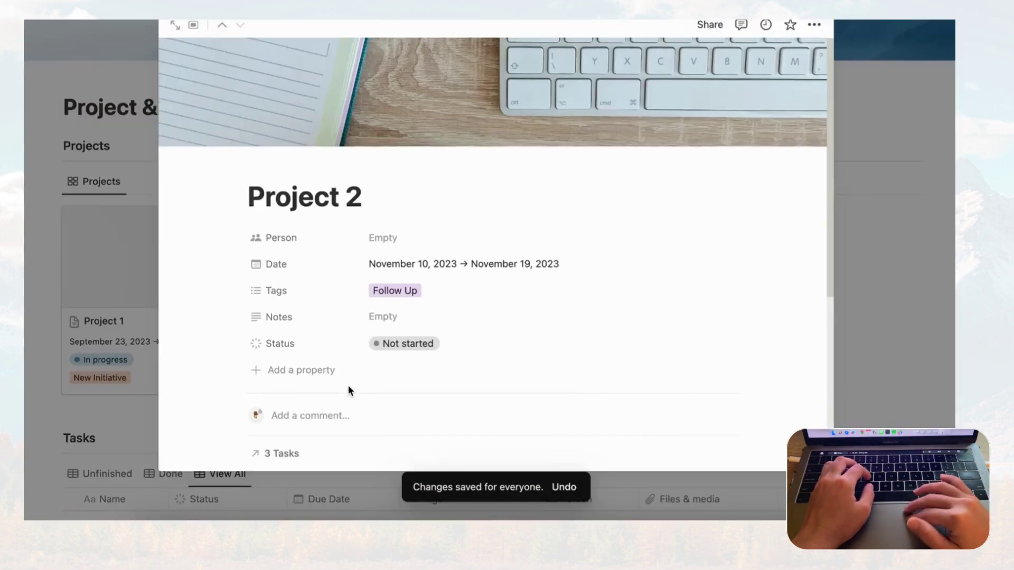
scroll(348, 385, down, 4)
click(242, 370)
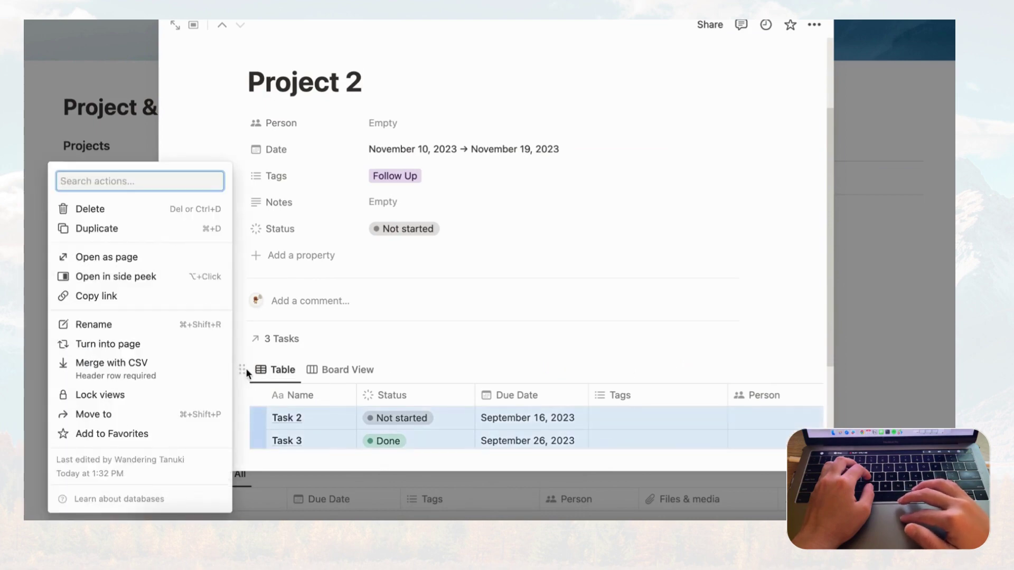
click(171, 210)
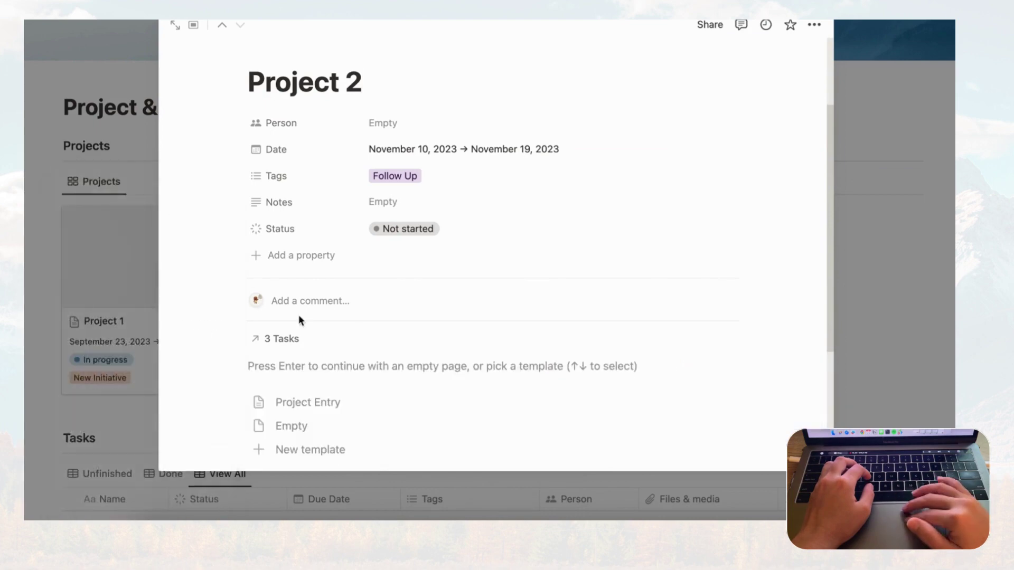
scroll(299, 317, down, 2)
click(327, 328)
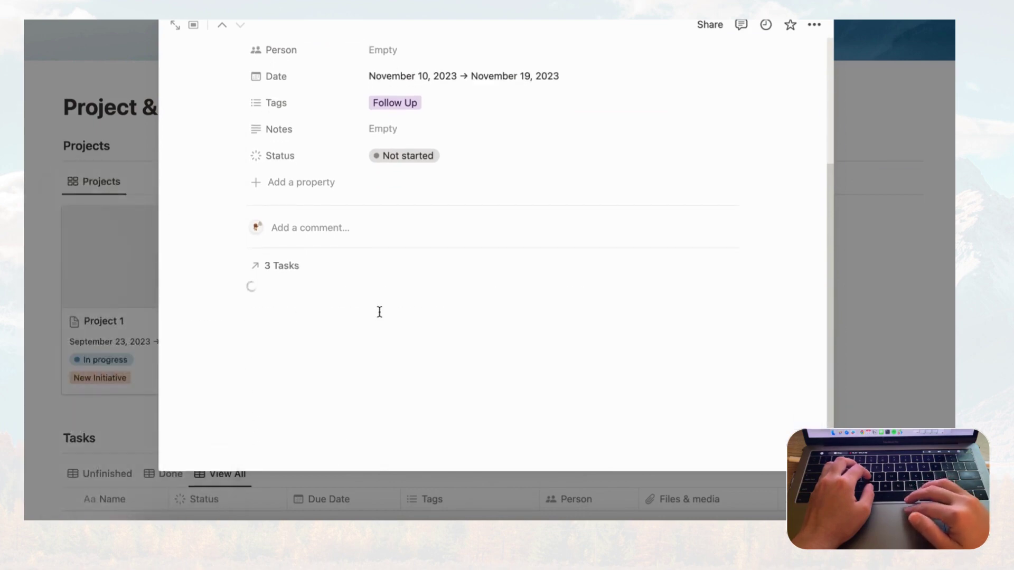
scroll(378, 317, down, 3)
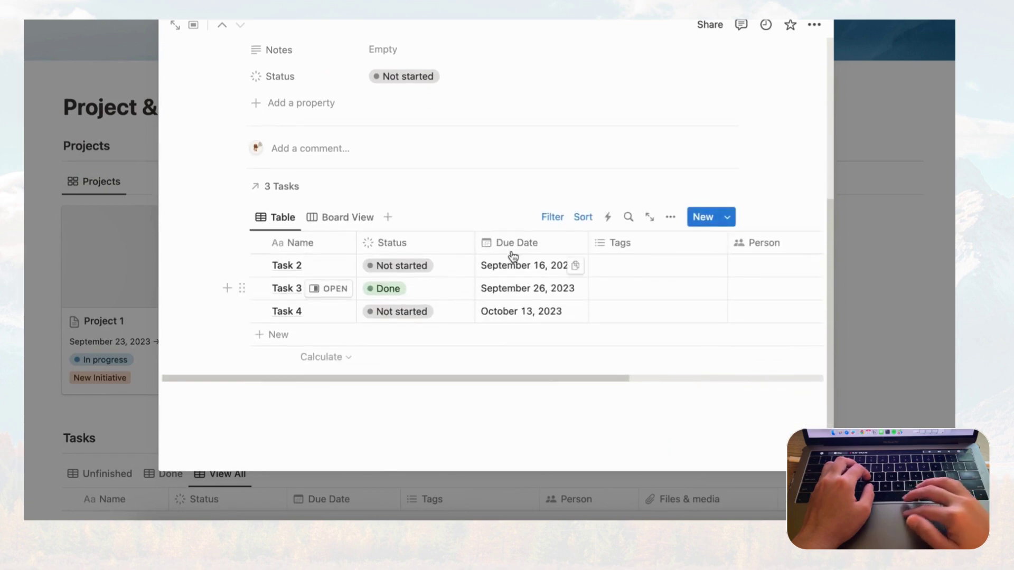
click(341, 219)
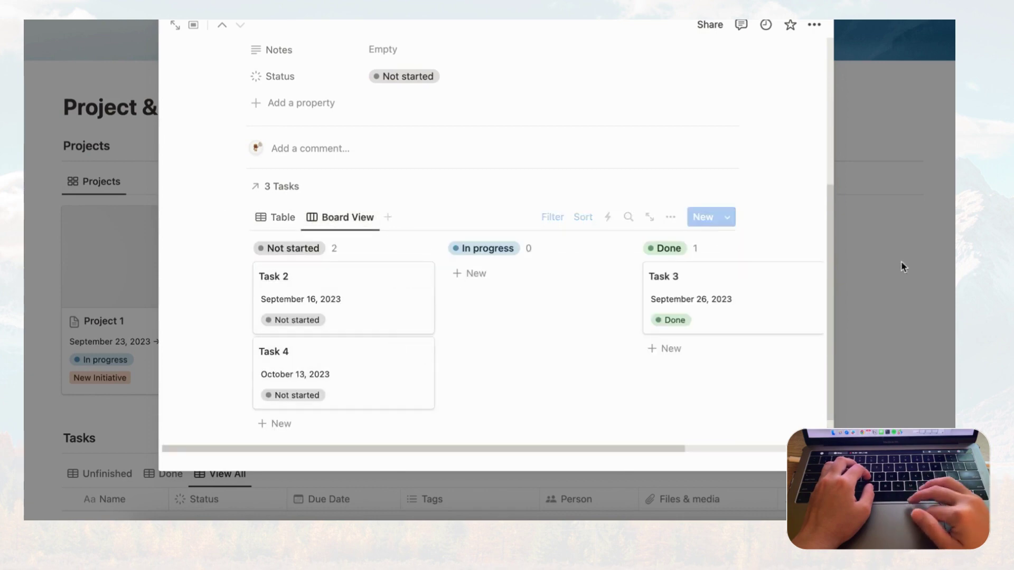
click(906, 279)
Delete the tasks database inside Project 1 and reapply the Project Entry template to the page
click(185, 291)
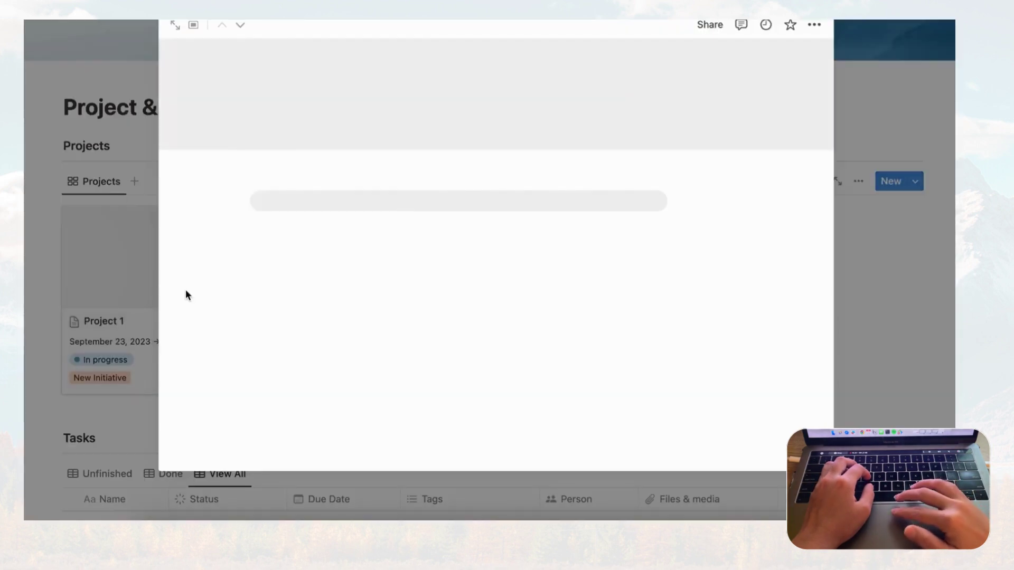
scroll(396, 297, down, 5)
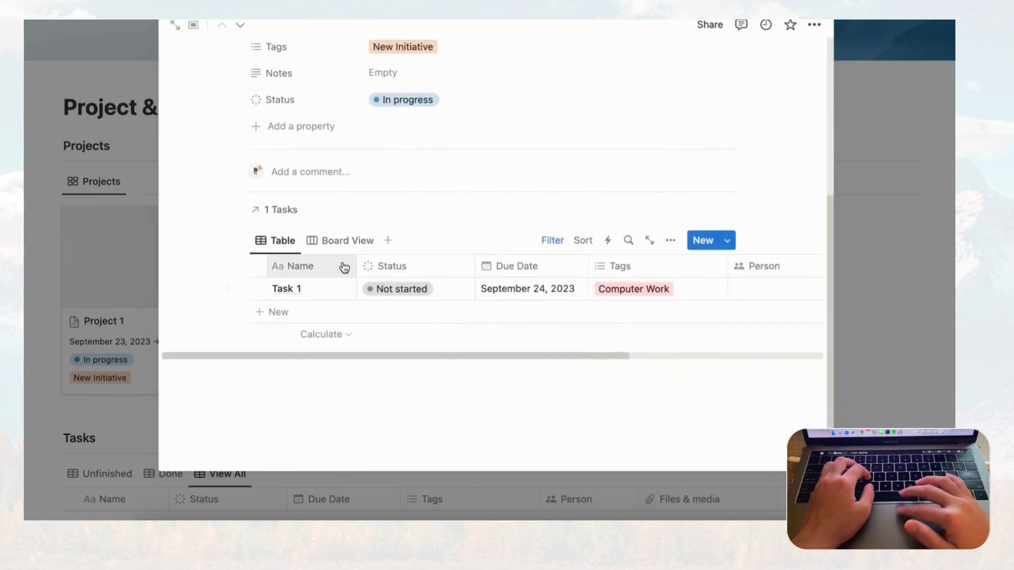
click(340, 242)
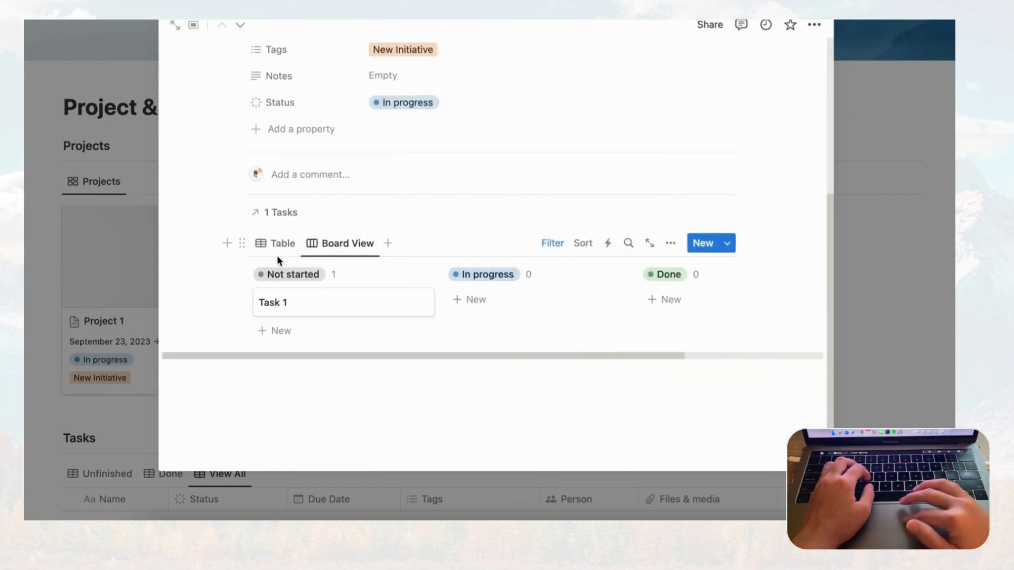
click(241, 243)
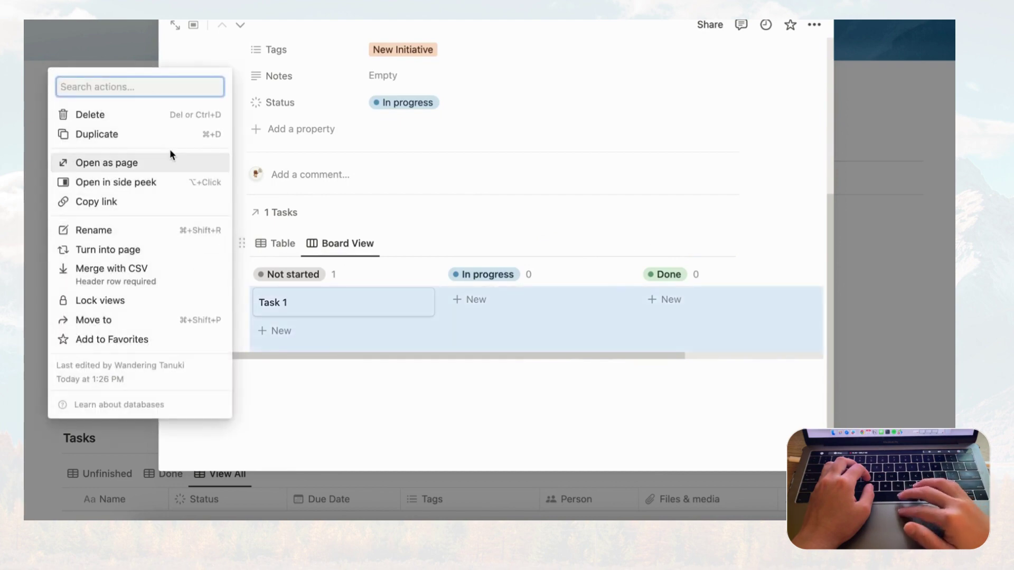
click(140, 117)
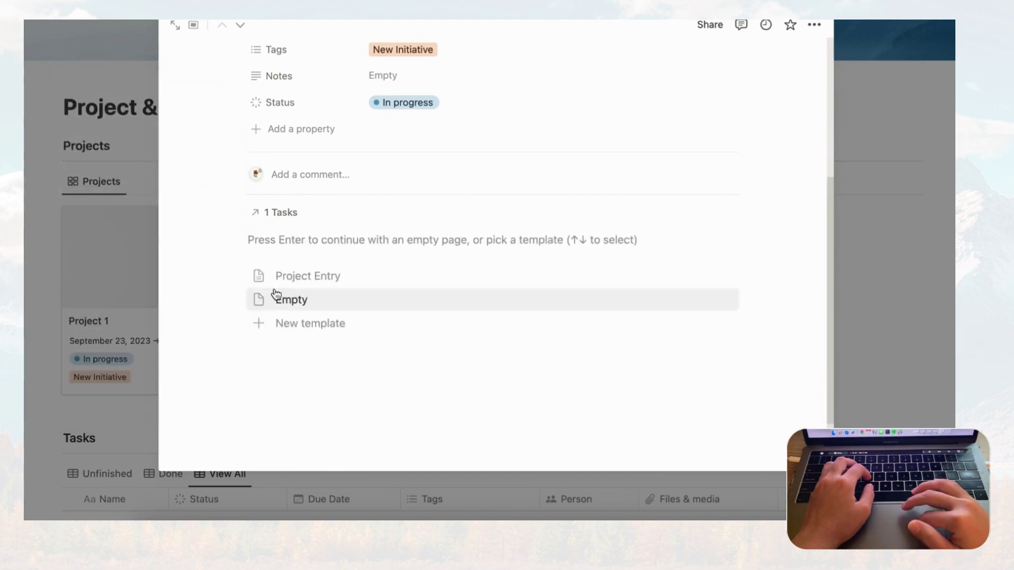
click(286, 276)
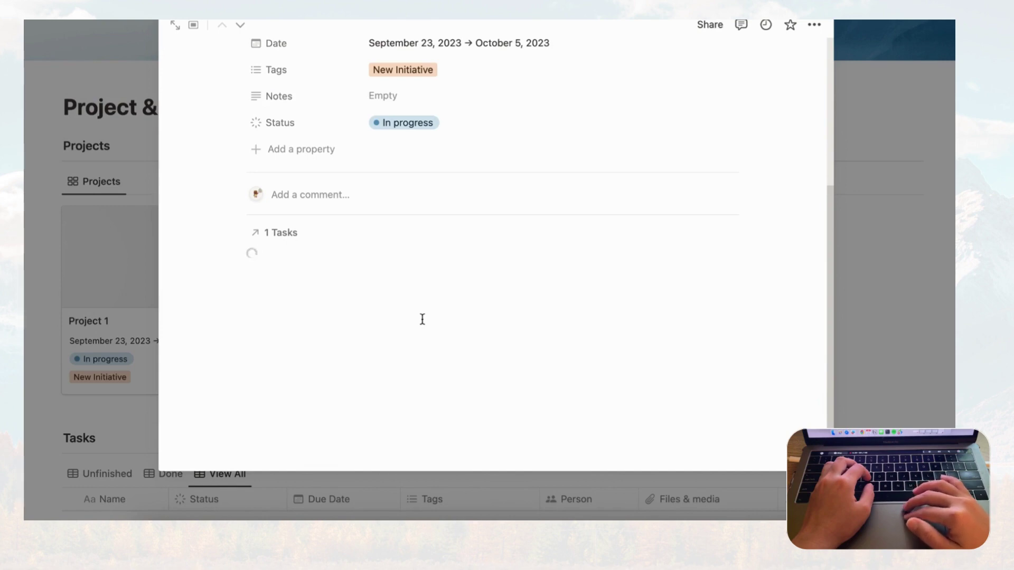
scroll(423, 319, up, 5)
scroll(423, 324, down, 5)
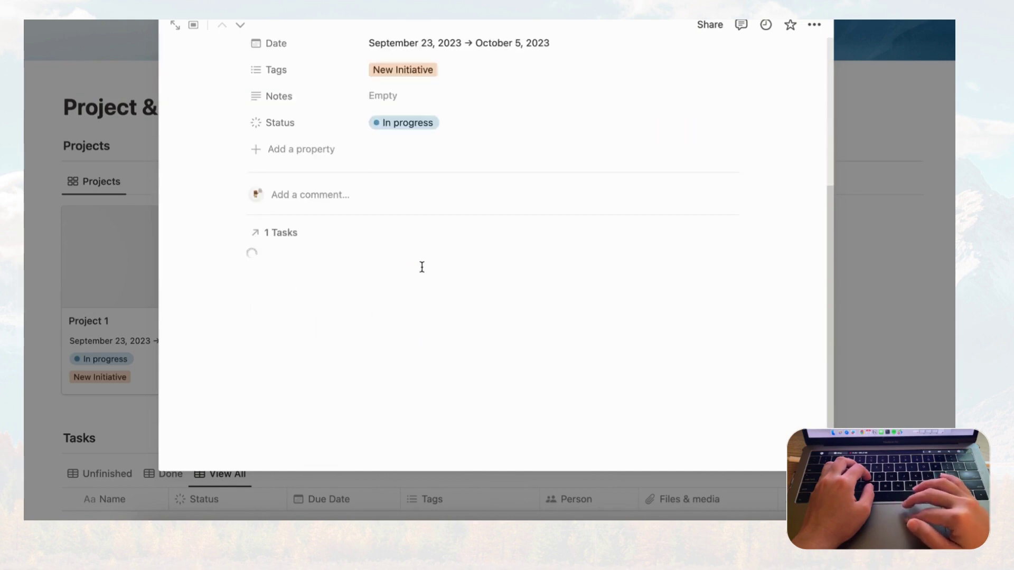
Close and reopen the Project 1 page and check its tasks in both the Board View and the Table view
click(887, 274)
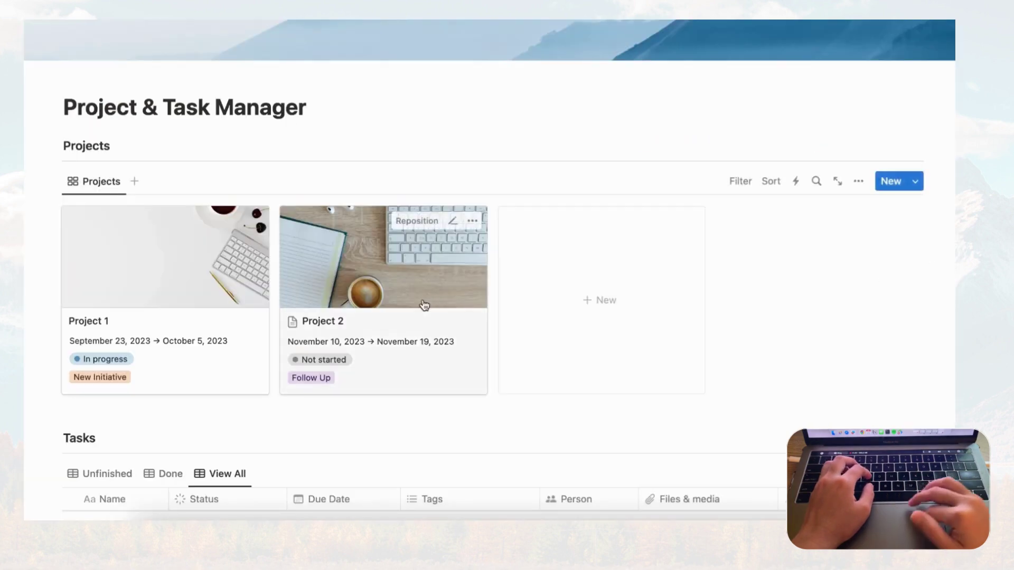
click(202, 358)
scroll(329, 283, down, 5)
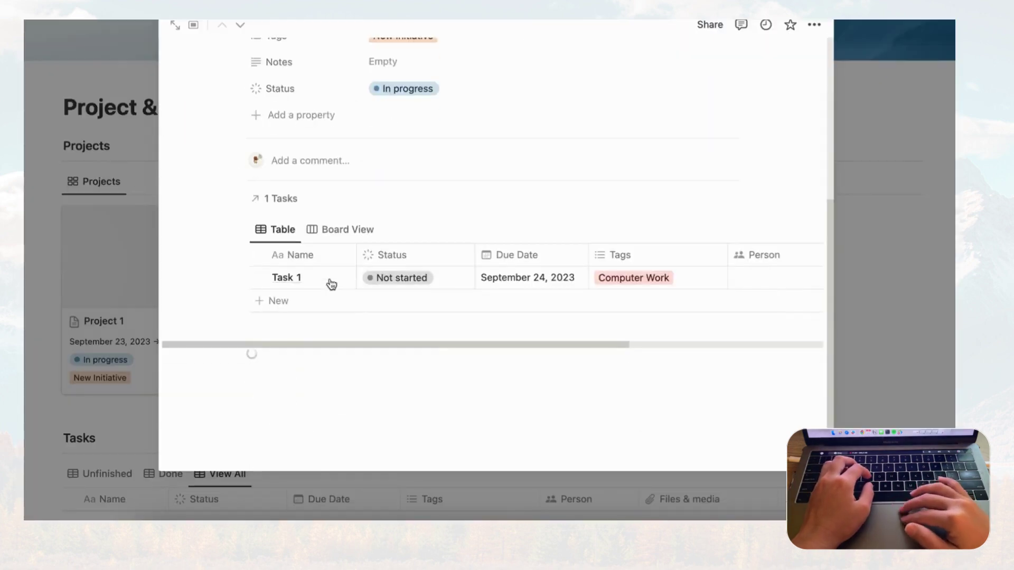
click(344, 236)
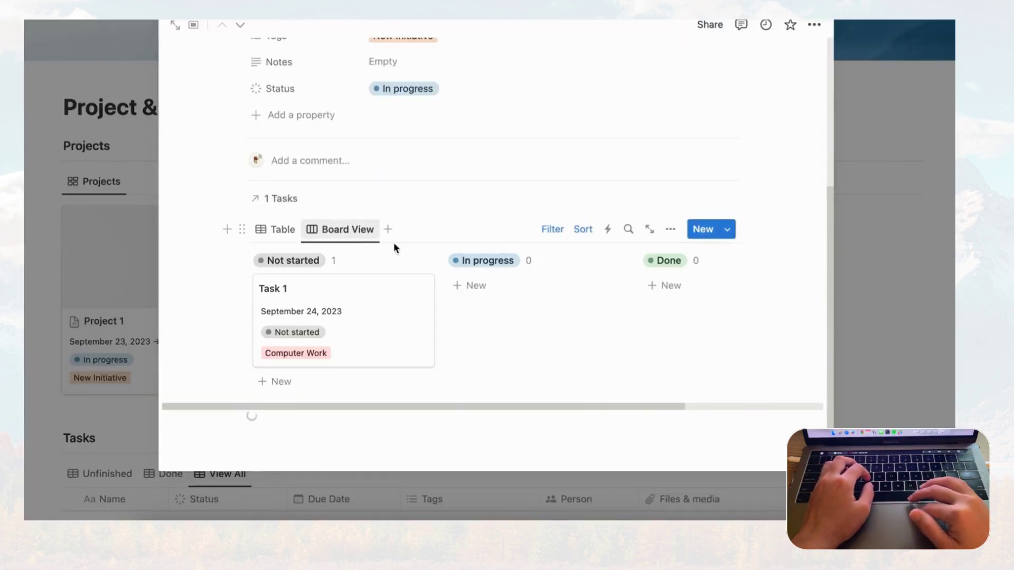
click(279, 229)
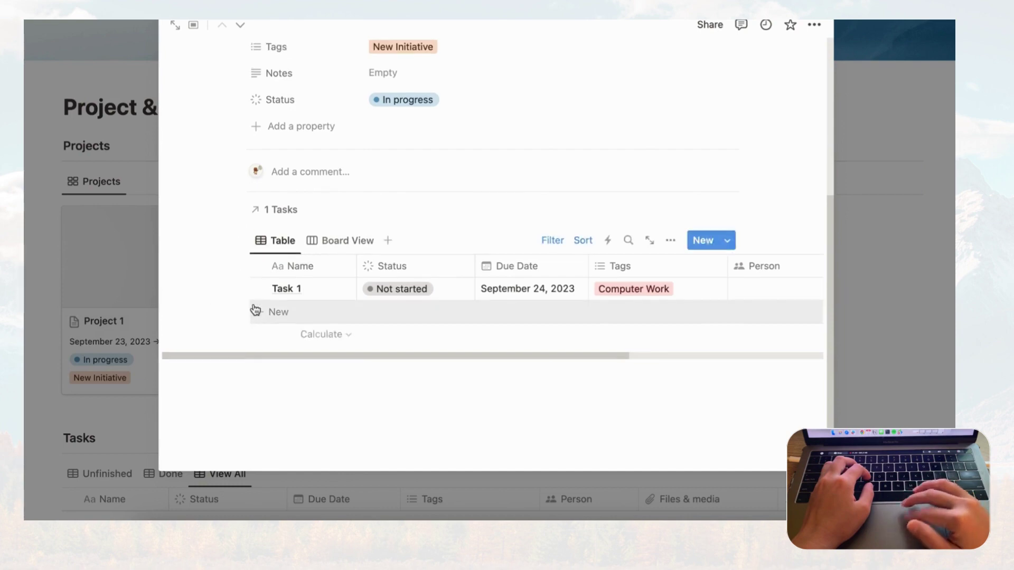
Move Task 1 to In progress in Project 1's Board View, close the page and check the main Tasks database
click(343, 240)
drag(401, 342, 575, 355)
click(928, 294)
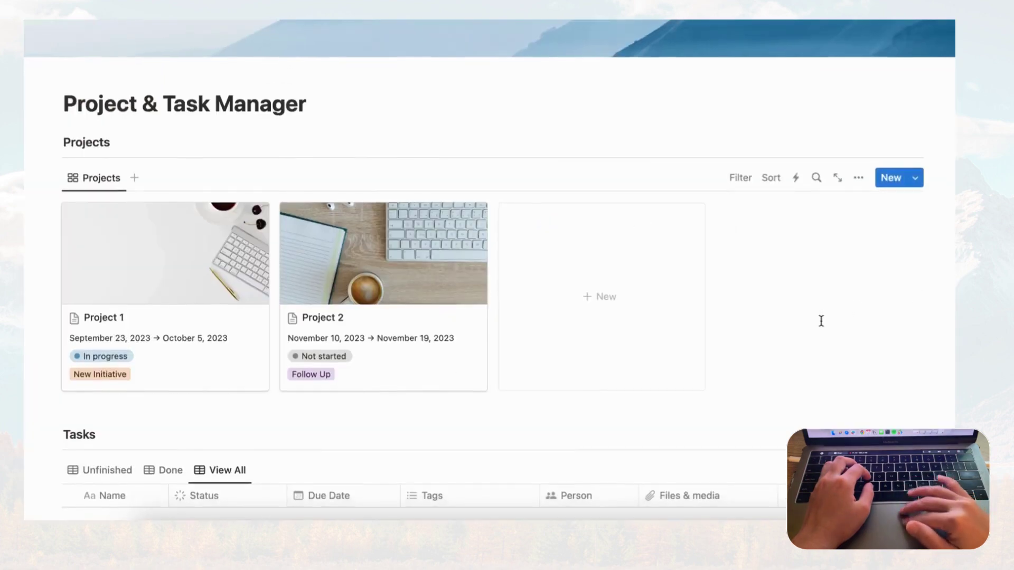
scroll(819, 319, down, 6)
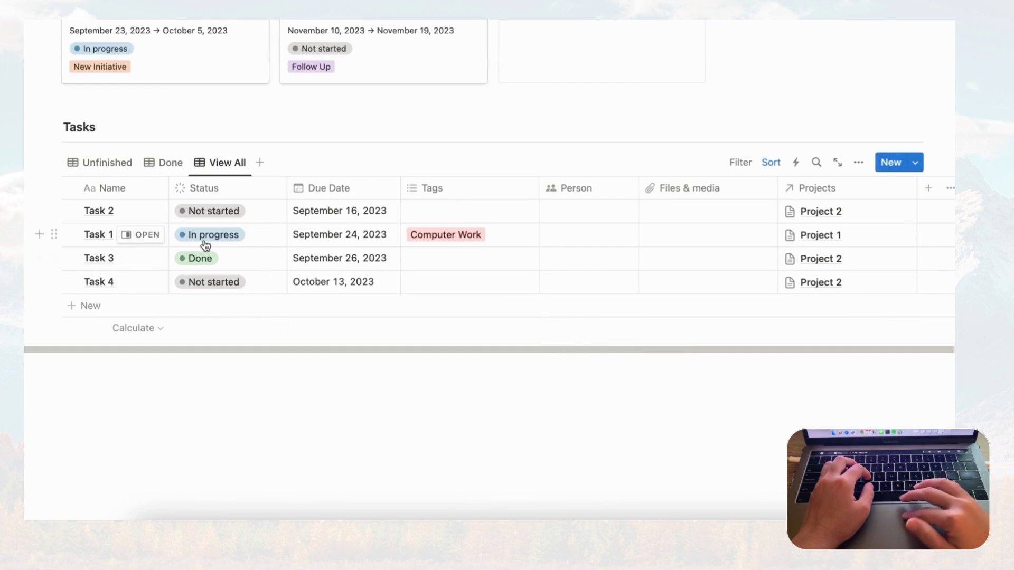